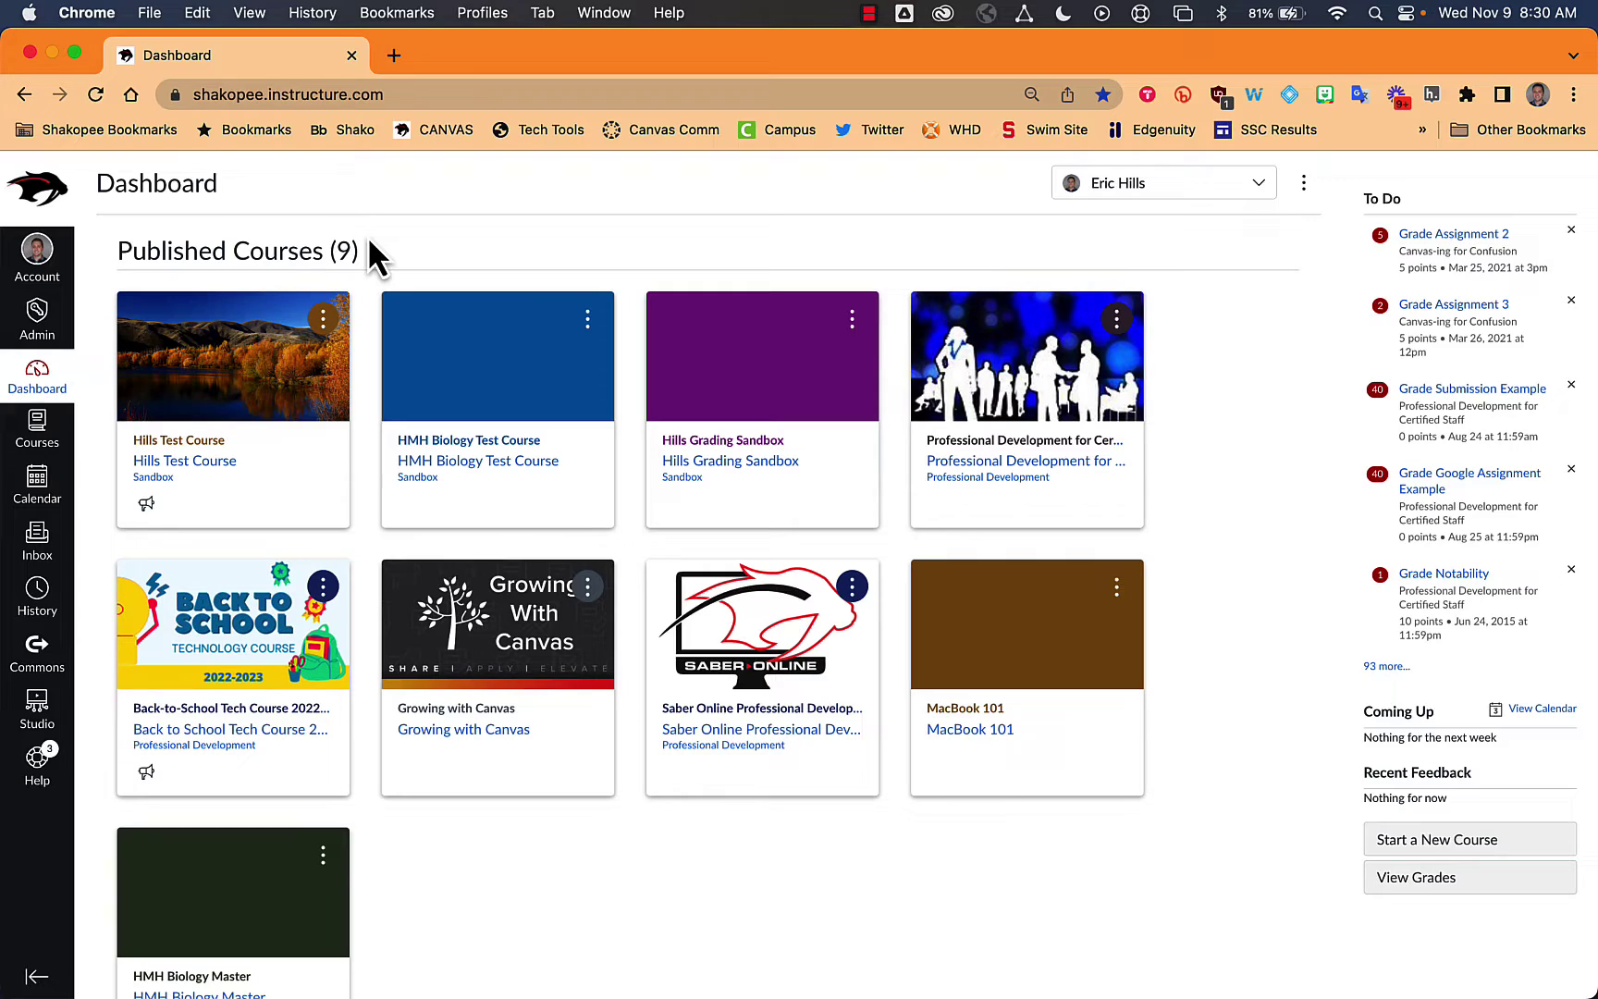
Open Hills Test Course and scroll its Modules page down to the empty HMH module
{"action": "left_click", "coordinate": [190, 462]}
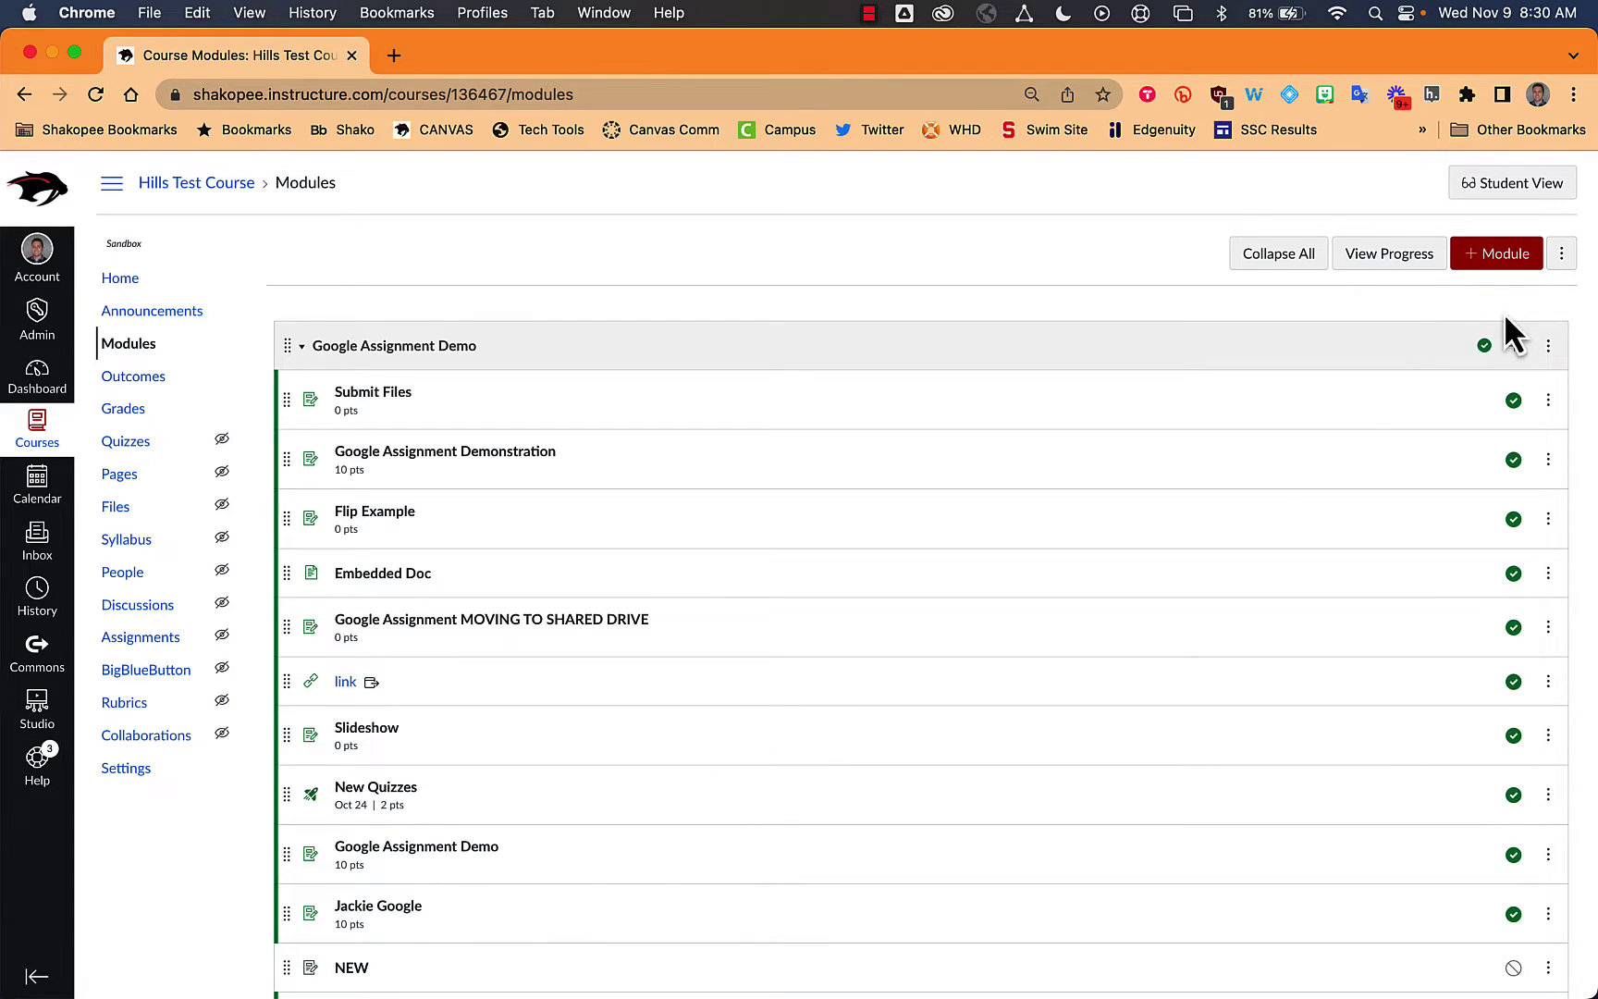
{"action": "scroll", "coordinate": [1087, 831], "scroll_direction": "down", "scroll_amount": 15}
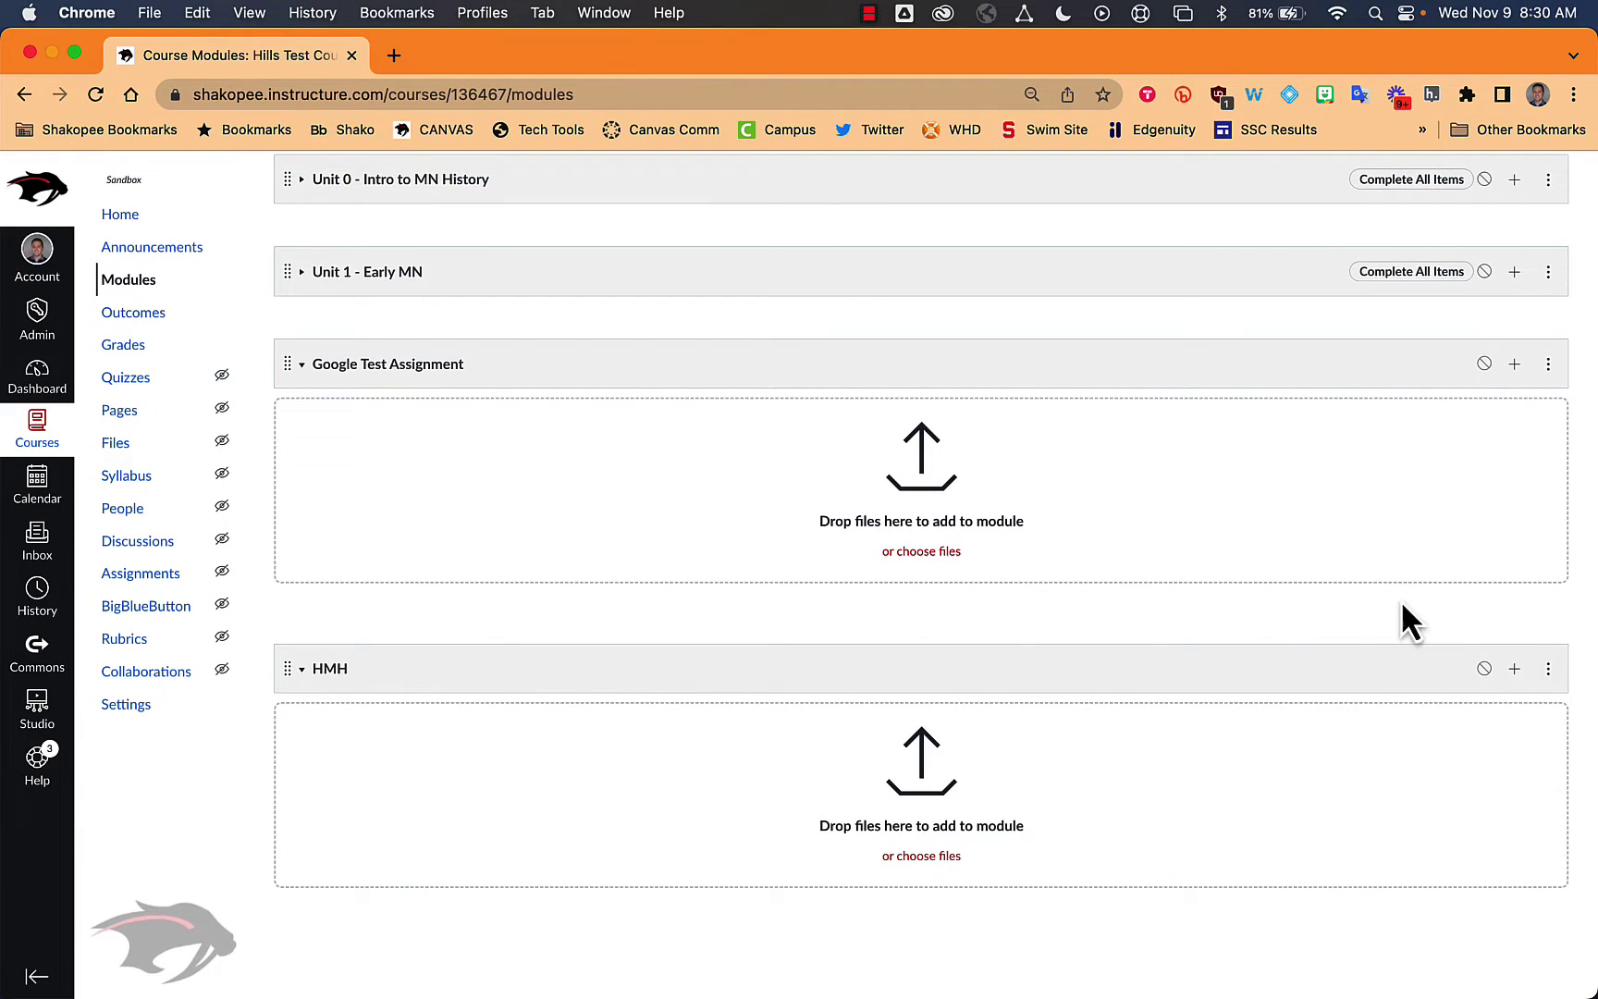
Create a new assignment named HMH in the HMH module and open it for editing
{"action": "left_click", "coordinate": [1514, 669]}
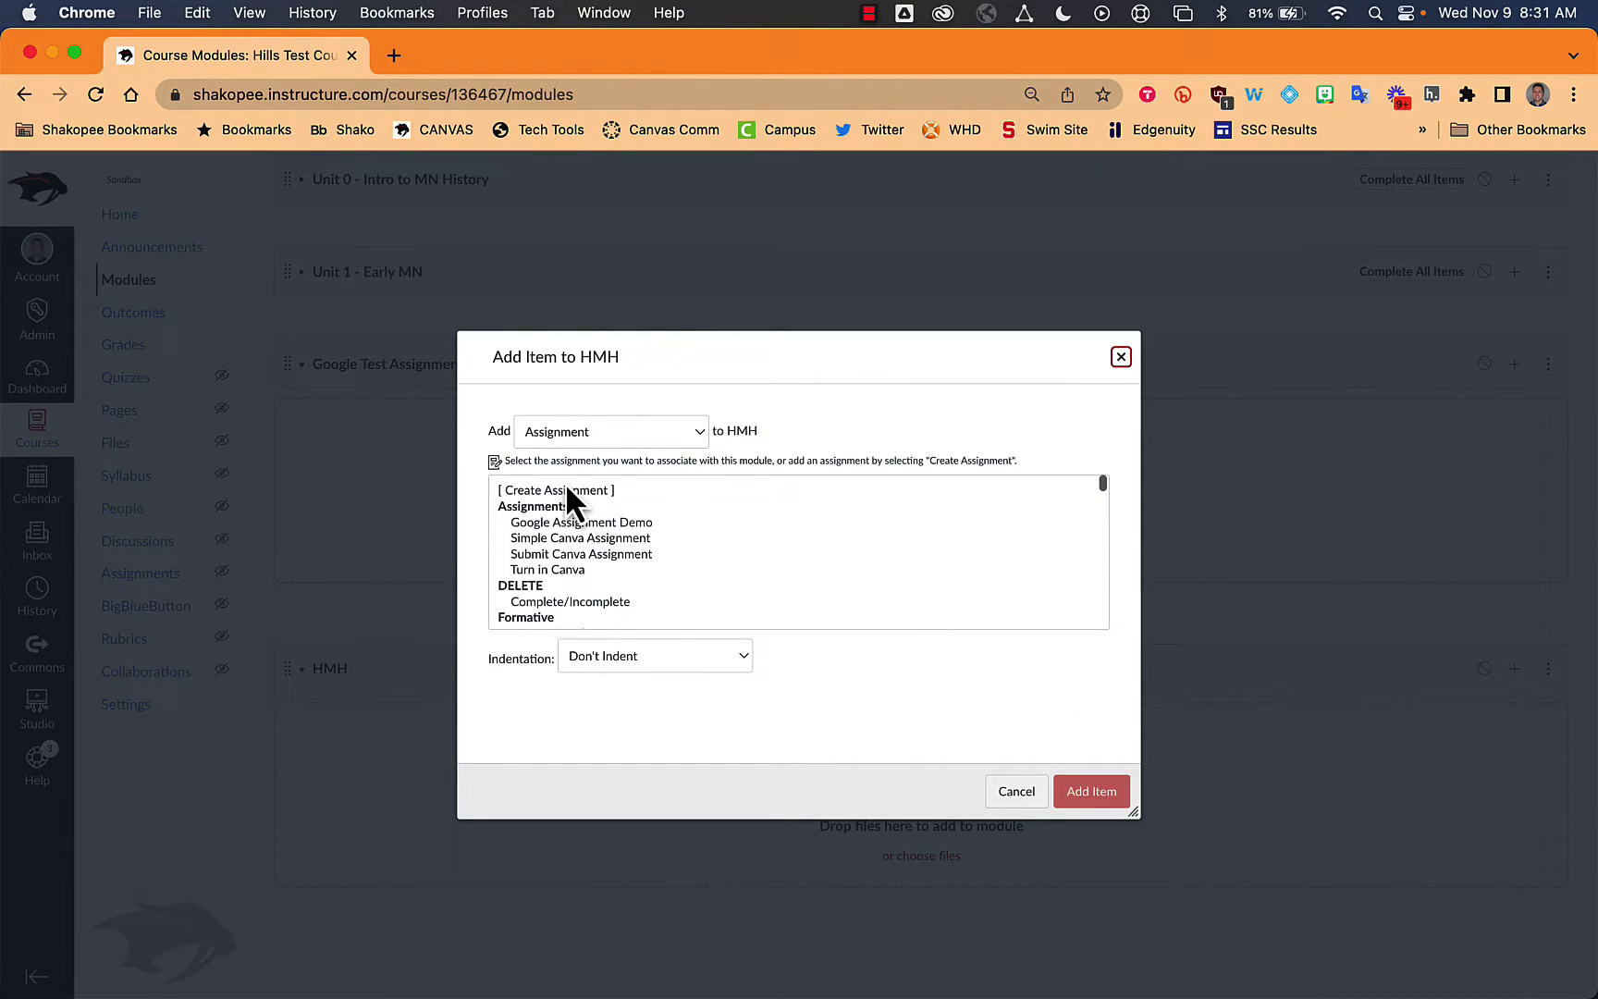
{"action": "left_click", "coordinate": [592, 442]}
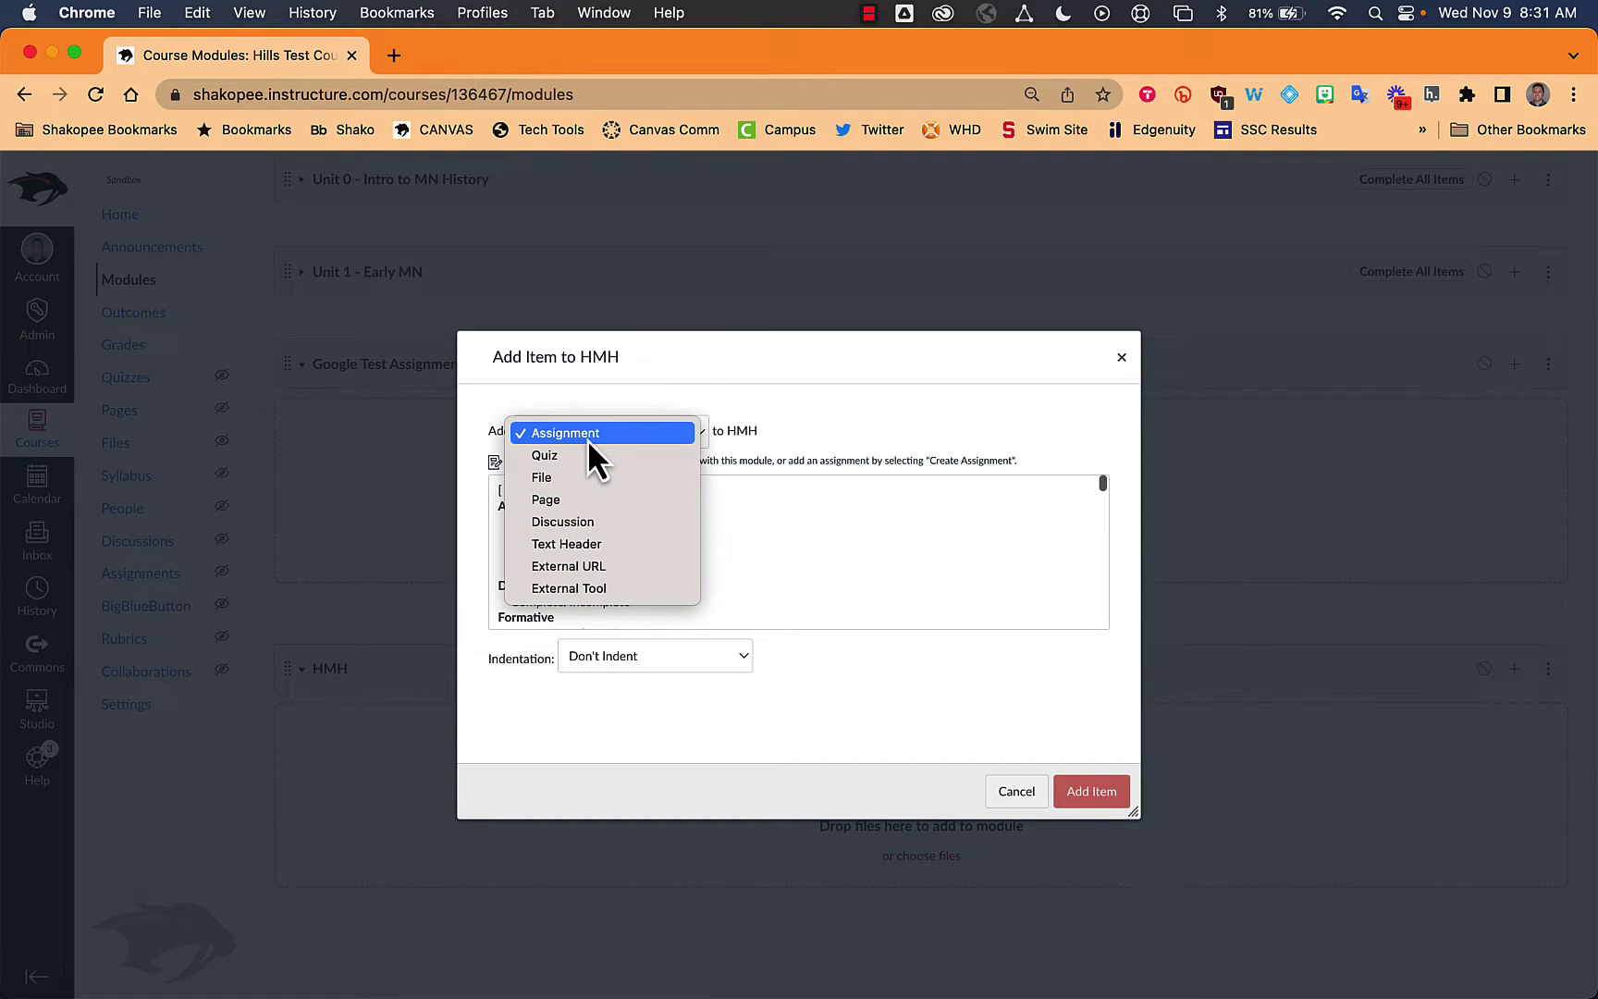
{"action": "left_click", "coordinate": [589, 438]}
{"action": "left_click", "coordinate": [615, 658]}
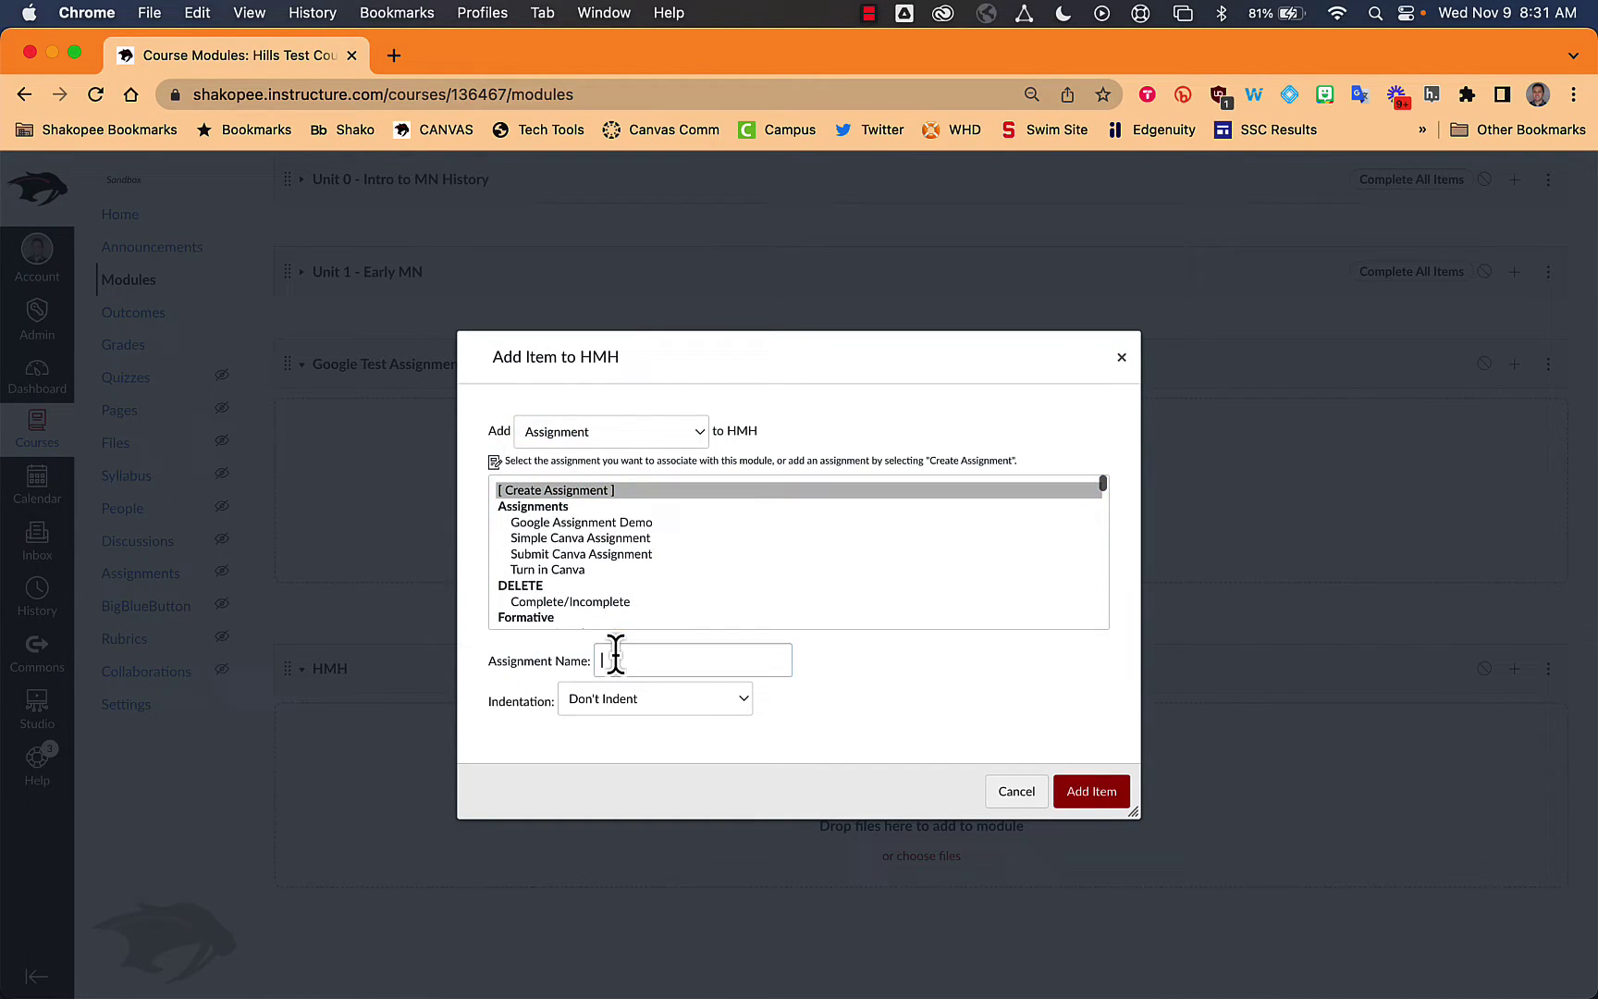
{"action": "key", "text": "Return"}
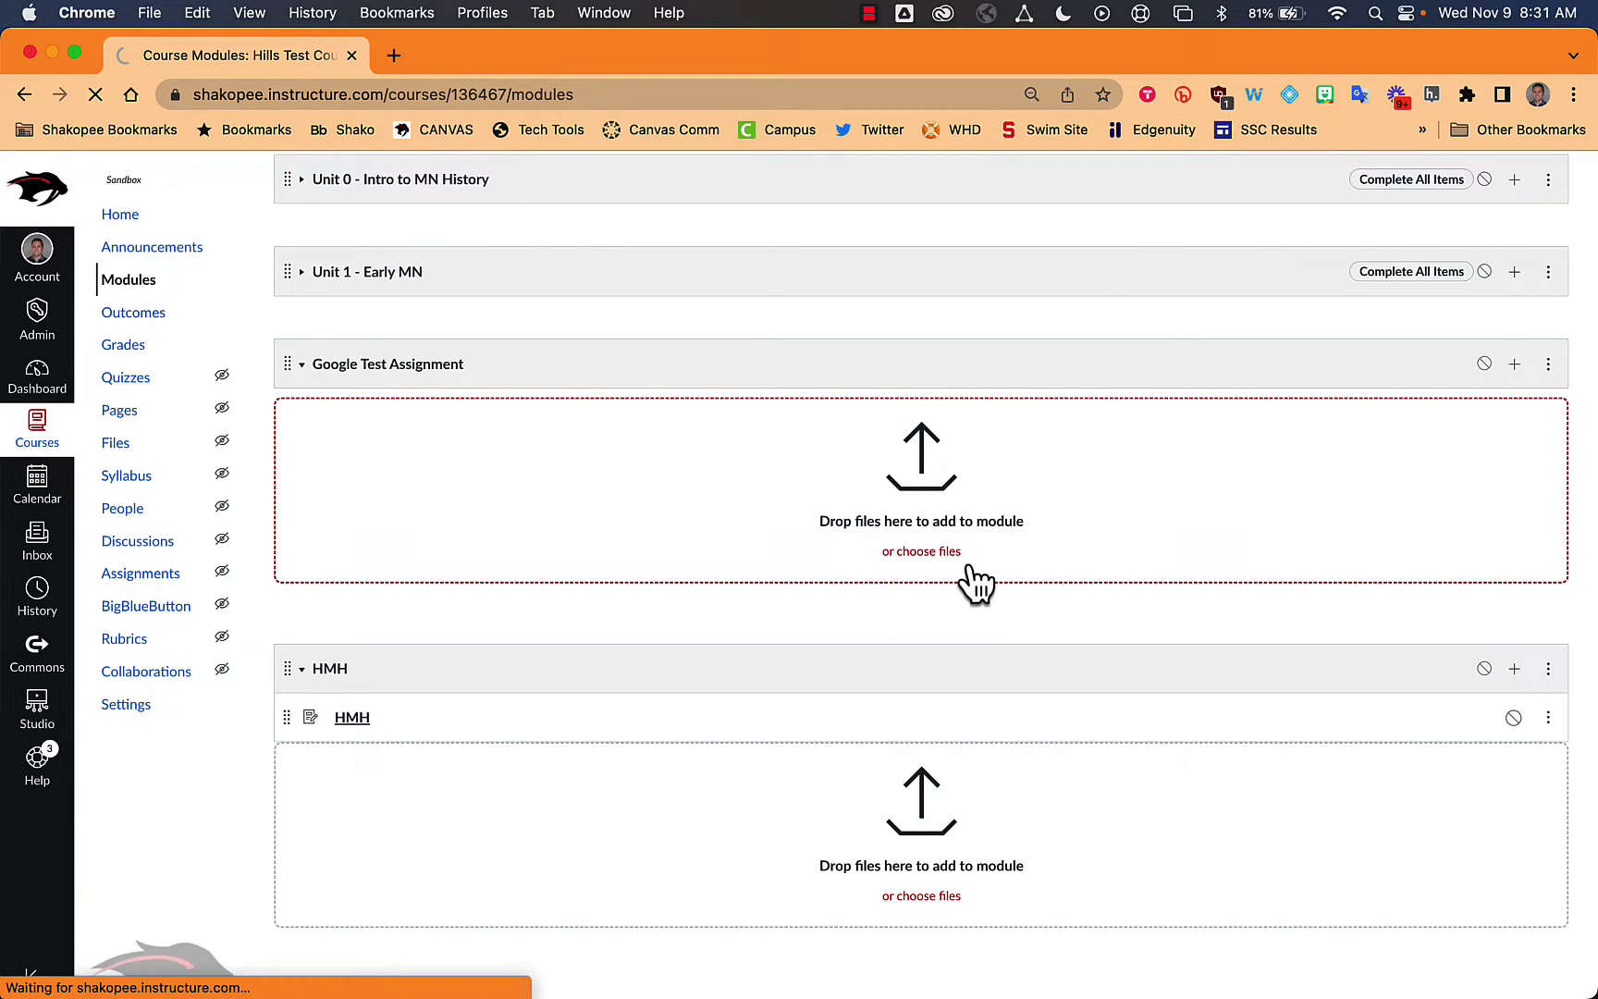
{"action": "left_click", "coordinate": [1253, 264]}
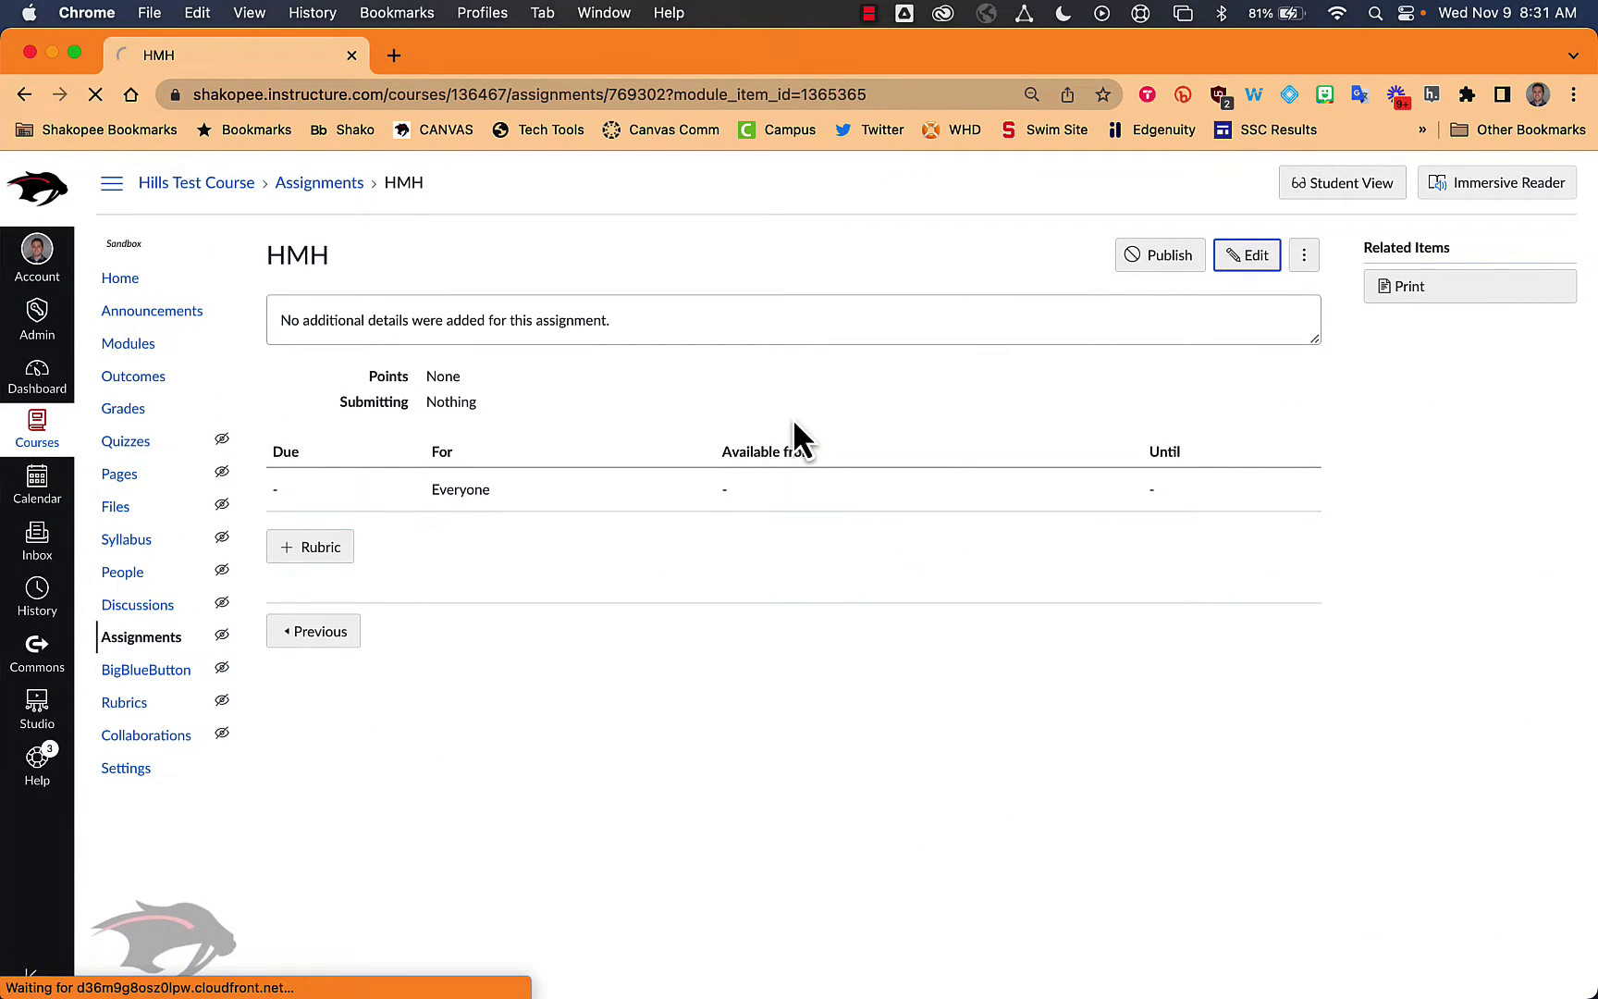
Launch the HMH Ed Linking Tool from the description editor's Apps menu
{"action": "left_click", "coordinate": [518, 545]}
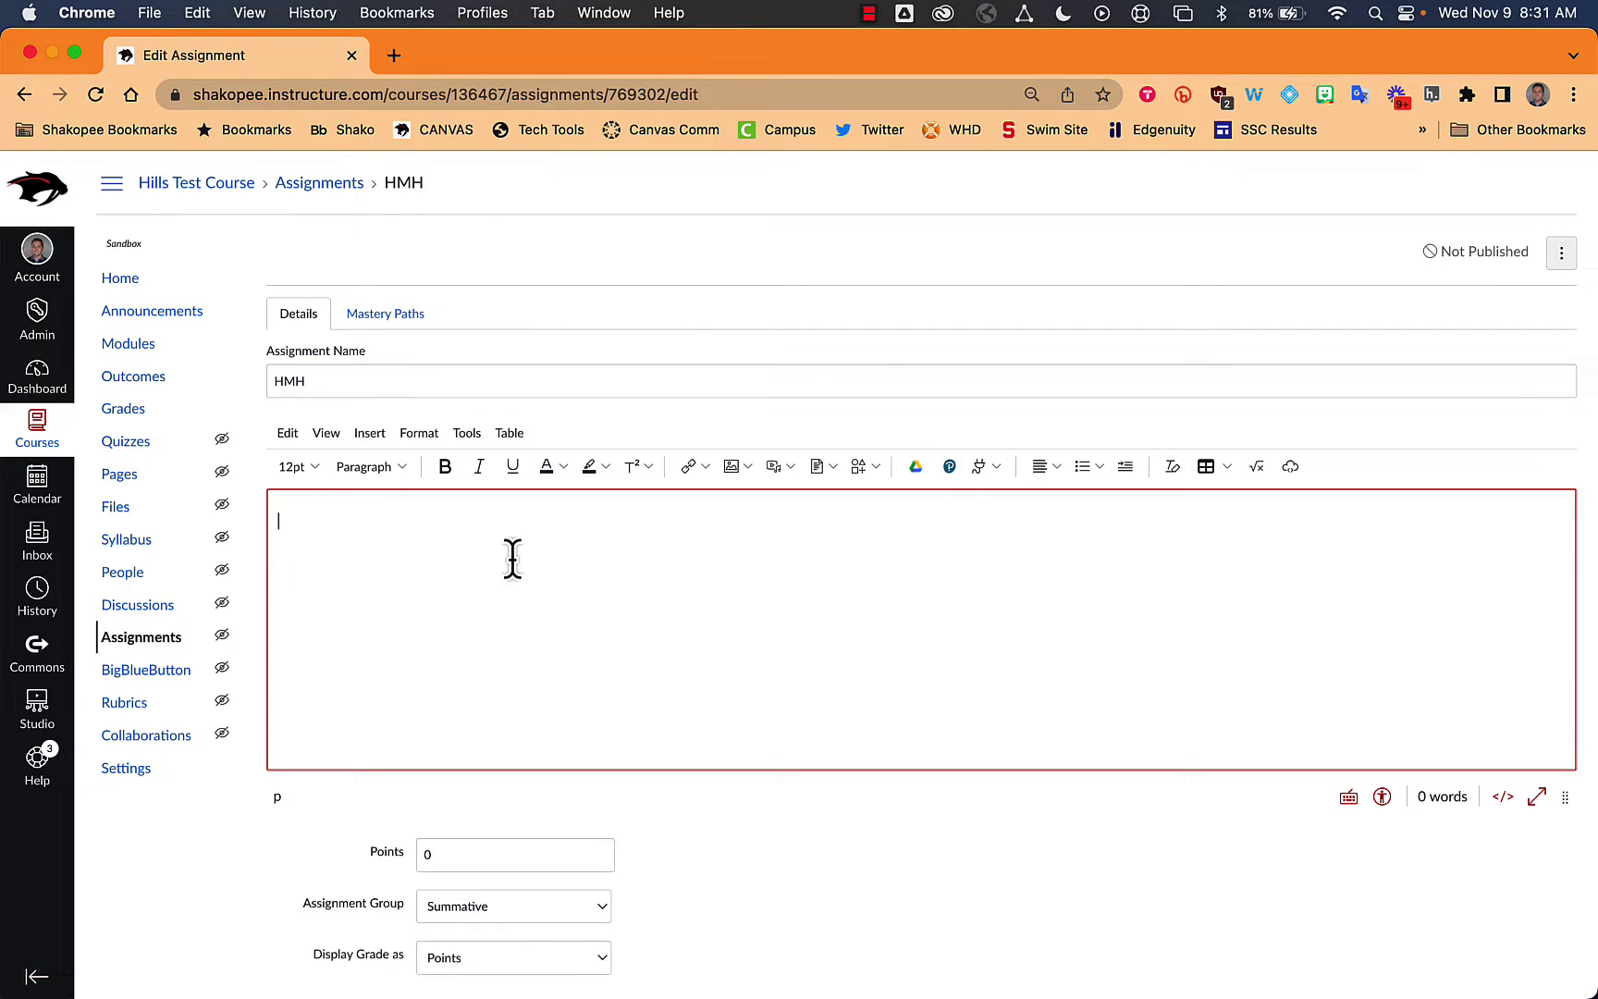
{"action": "left_click", "coordinate": [984, 470]}
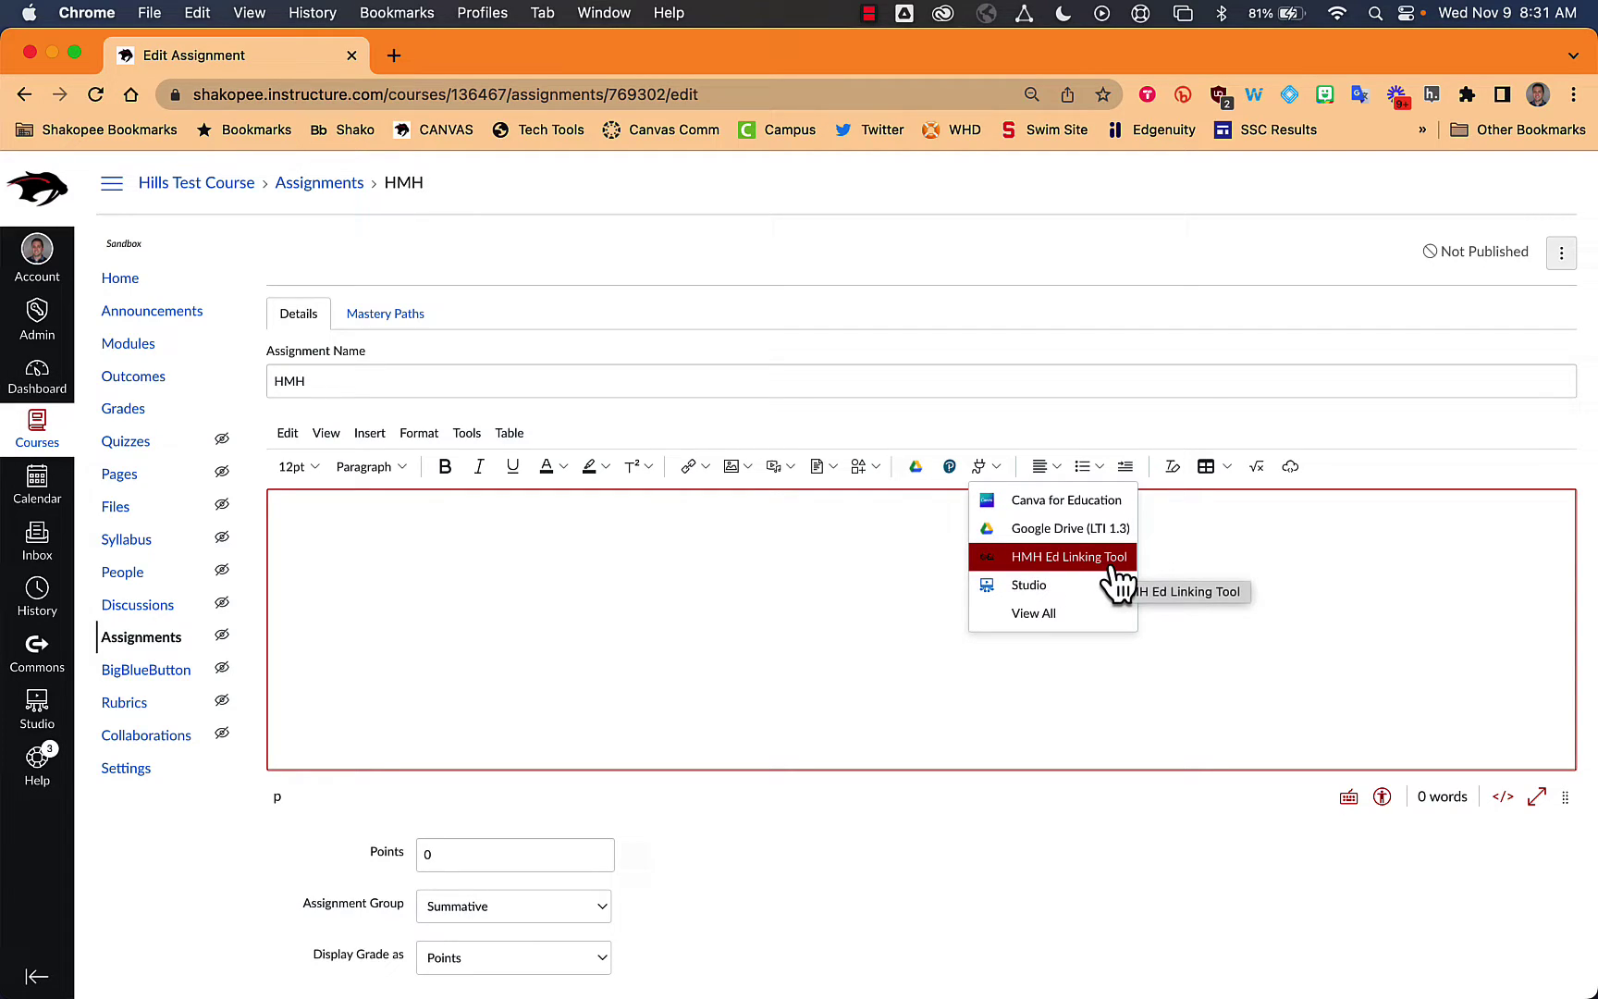
{"action": "left_click", "coordinate": [1028, 558]}
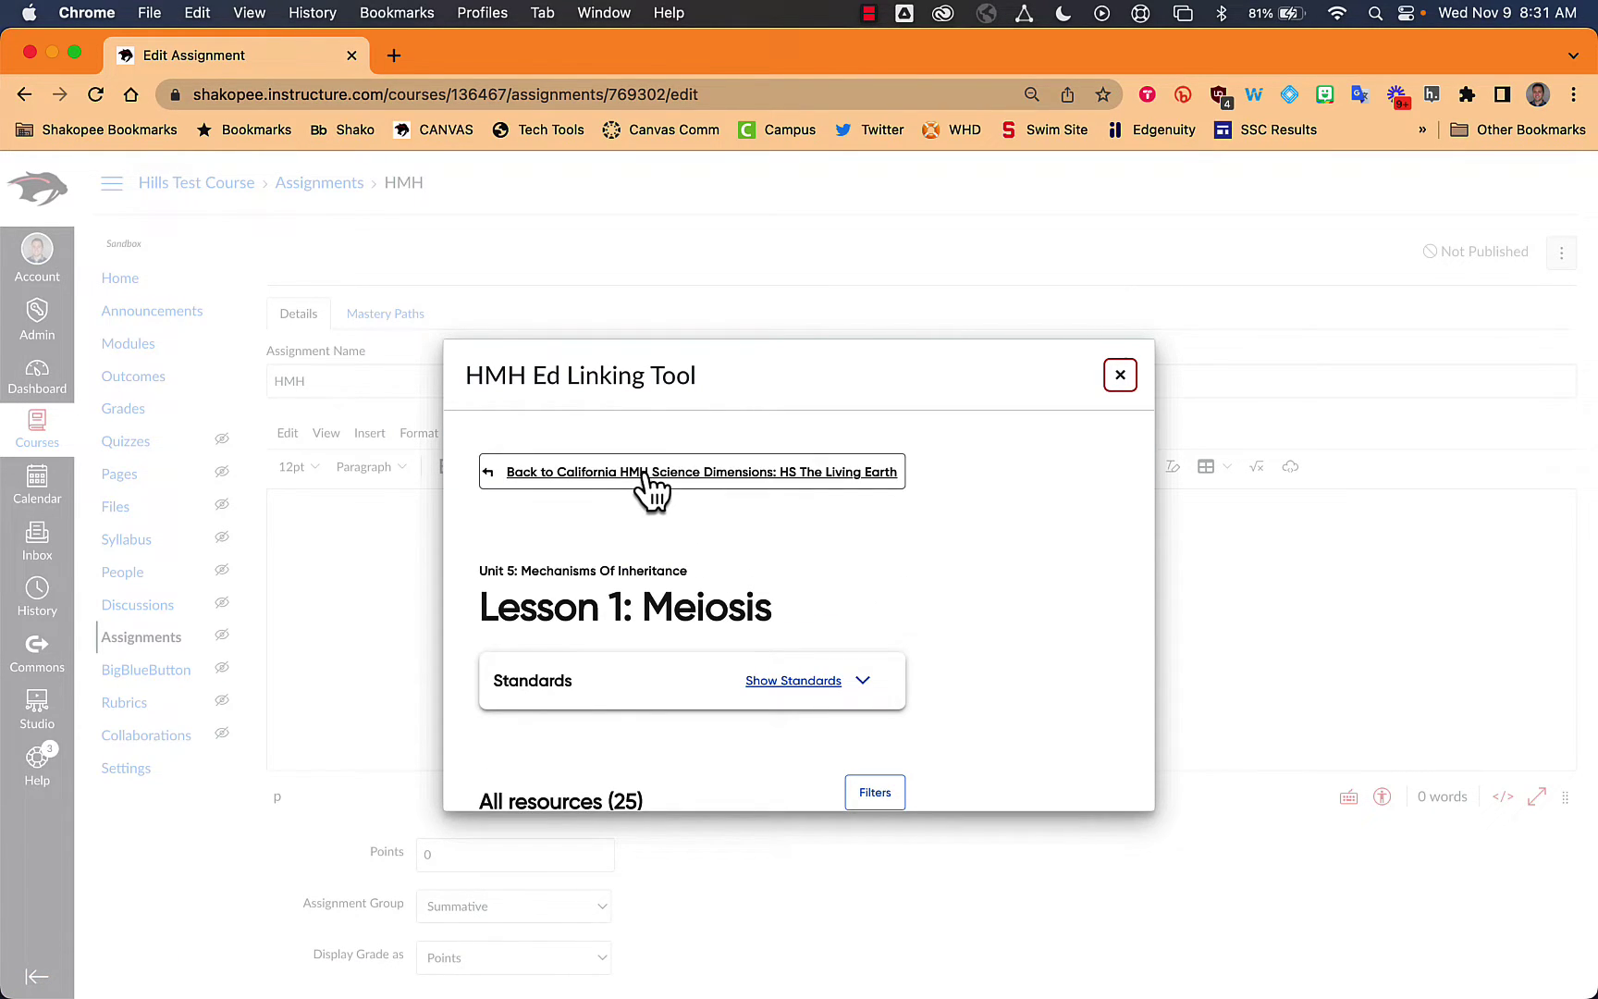
{"action": "scroll", "coordinate": [758, 574], "scroll_direction": "down", "scroll_amount": 5}
{"action": "scroll", "coordinate": [758, 574], "scroll_direction": "up", "scroll_amount": 5}
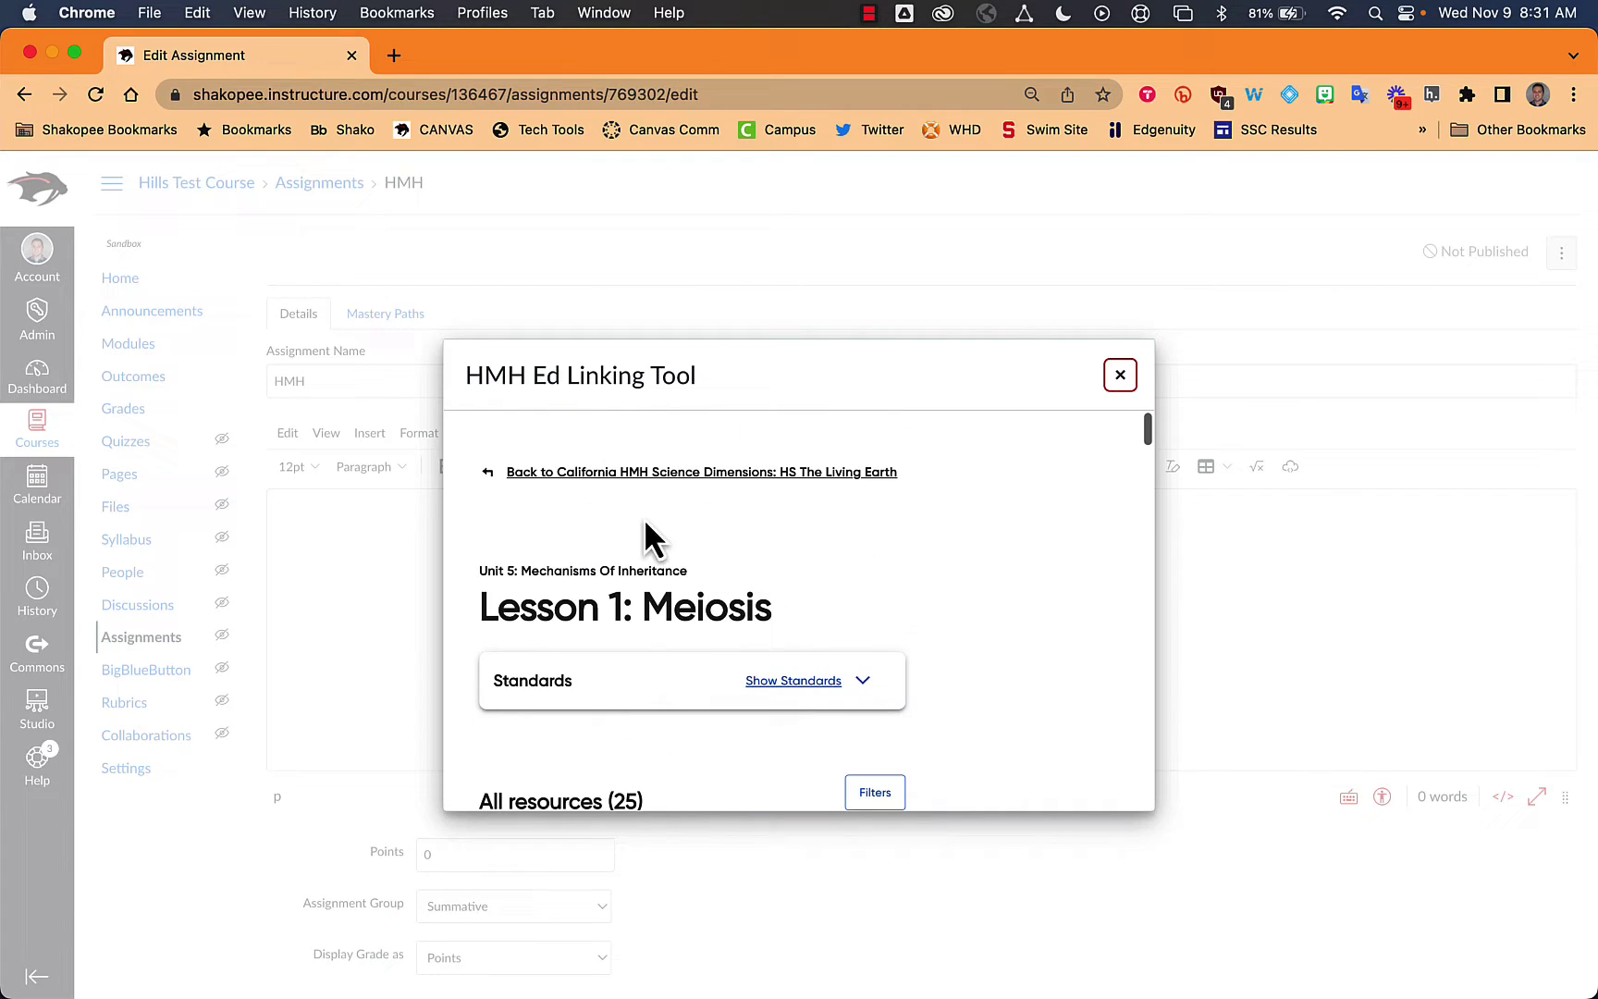
Return to the HS The Living Earth program and open the Unit 6: Genetic Variation and Evolution resources
{"action": "left_click", "coordinate": [560, 483]}
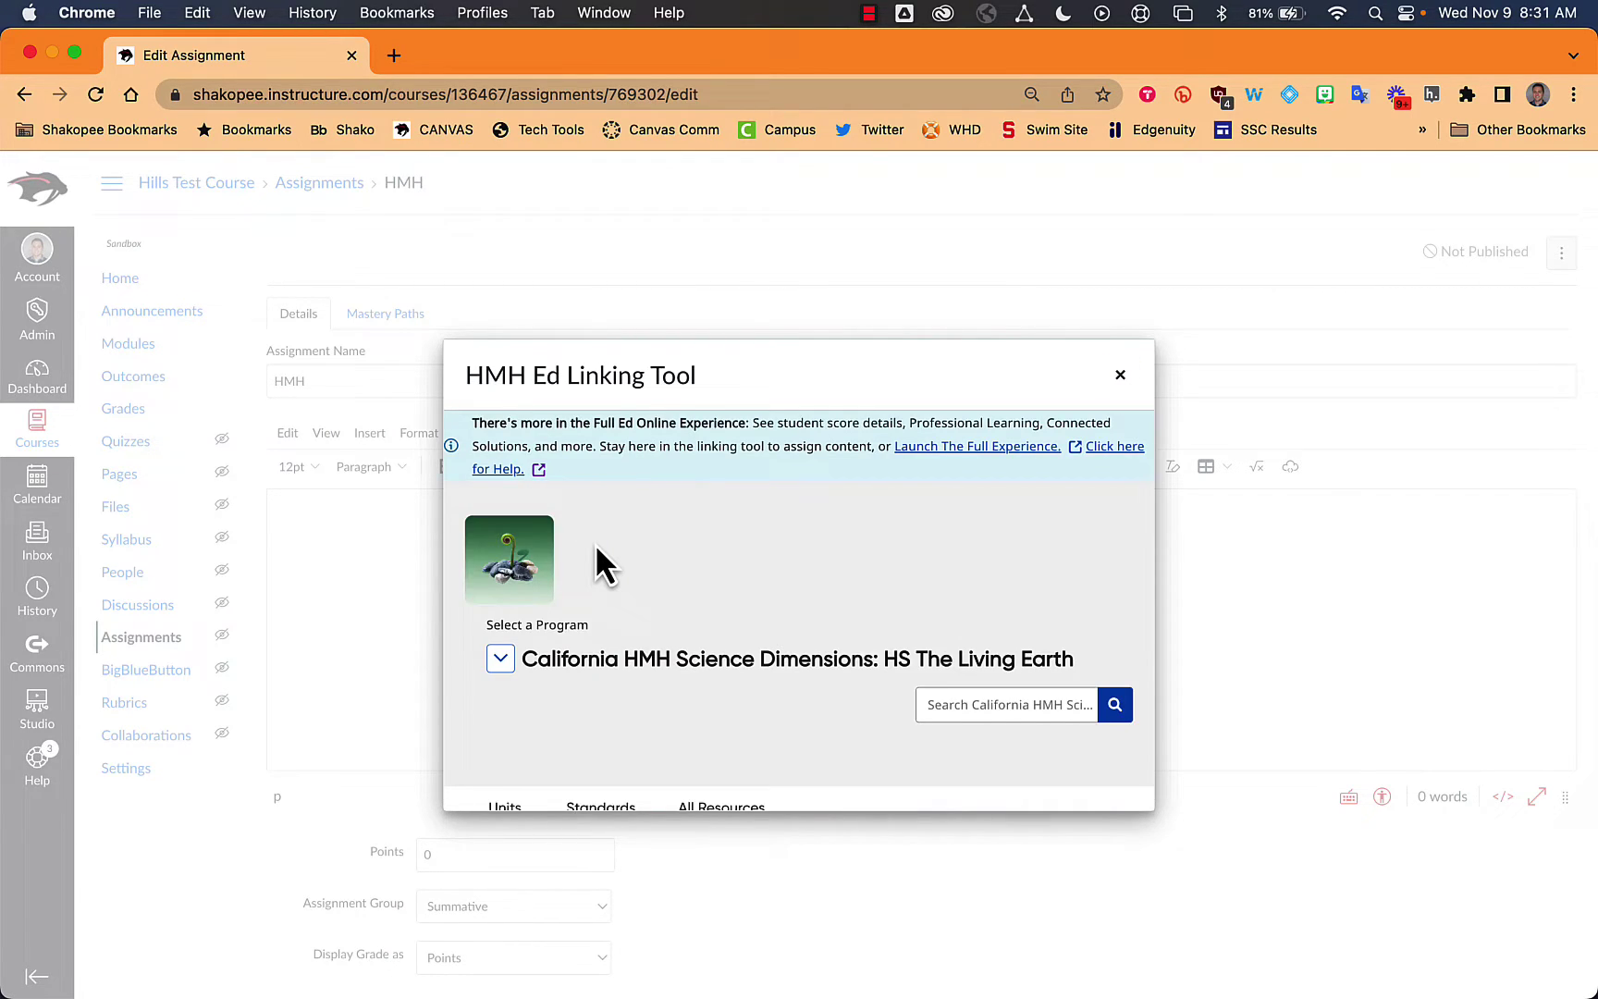
{"action": "scroll", "coordinate": [596, 555], "scroll_direction": "down", "scroll_amount": 2}
{"action": "scroll", "coordinate": [647, 537], "scroll_direction": "up", "scroll_amount": 3}
{"action": "scroll", "coordinate": [594, 692], "scroll_direction": "down", "scroll_amount": 2}
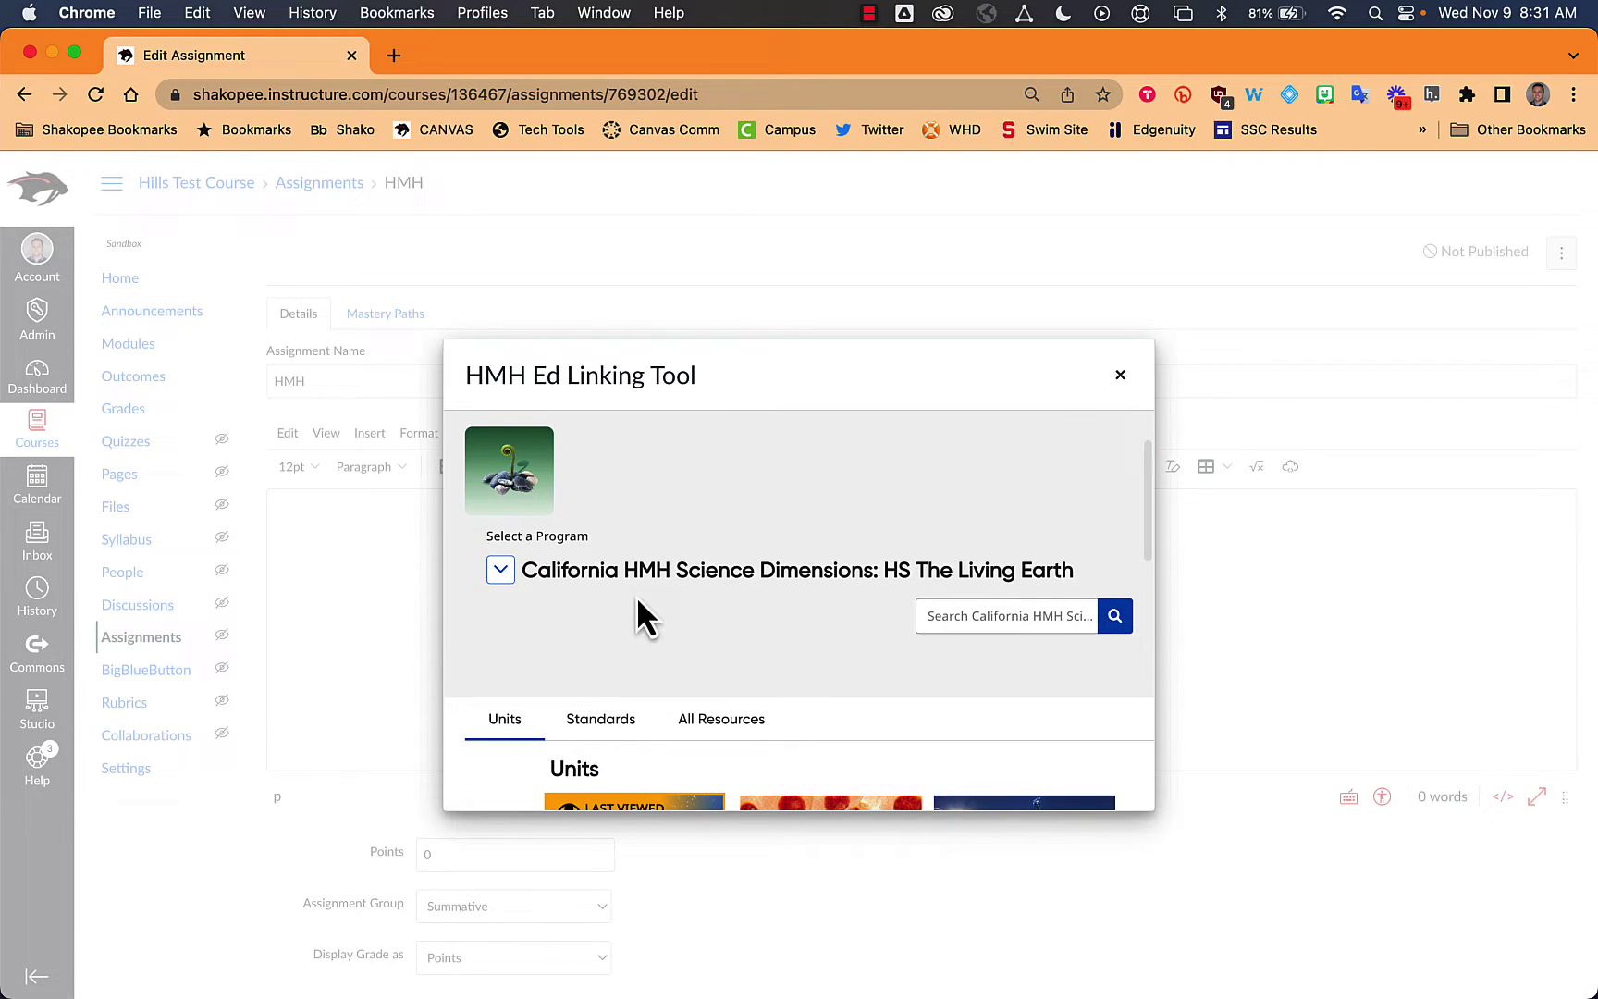
{"action": "scroll", "coordinate": [841, 546], "scroll_direction": "down", "scroll_amount": 3}
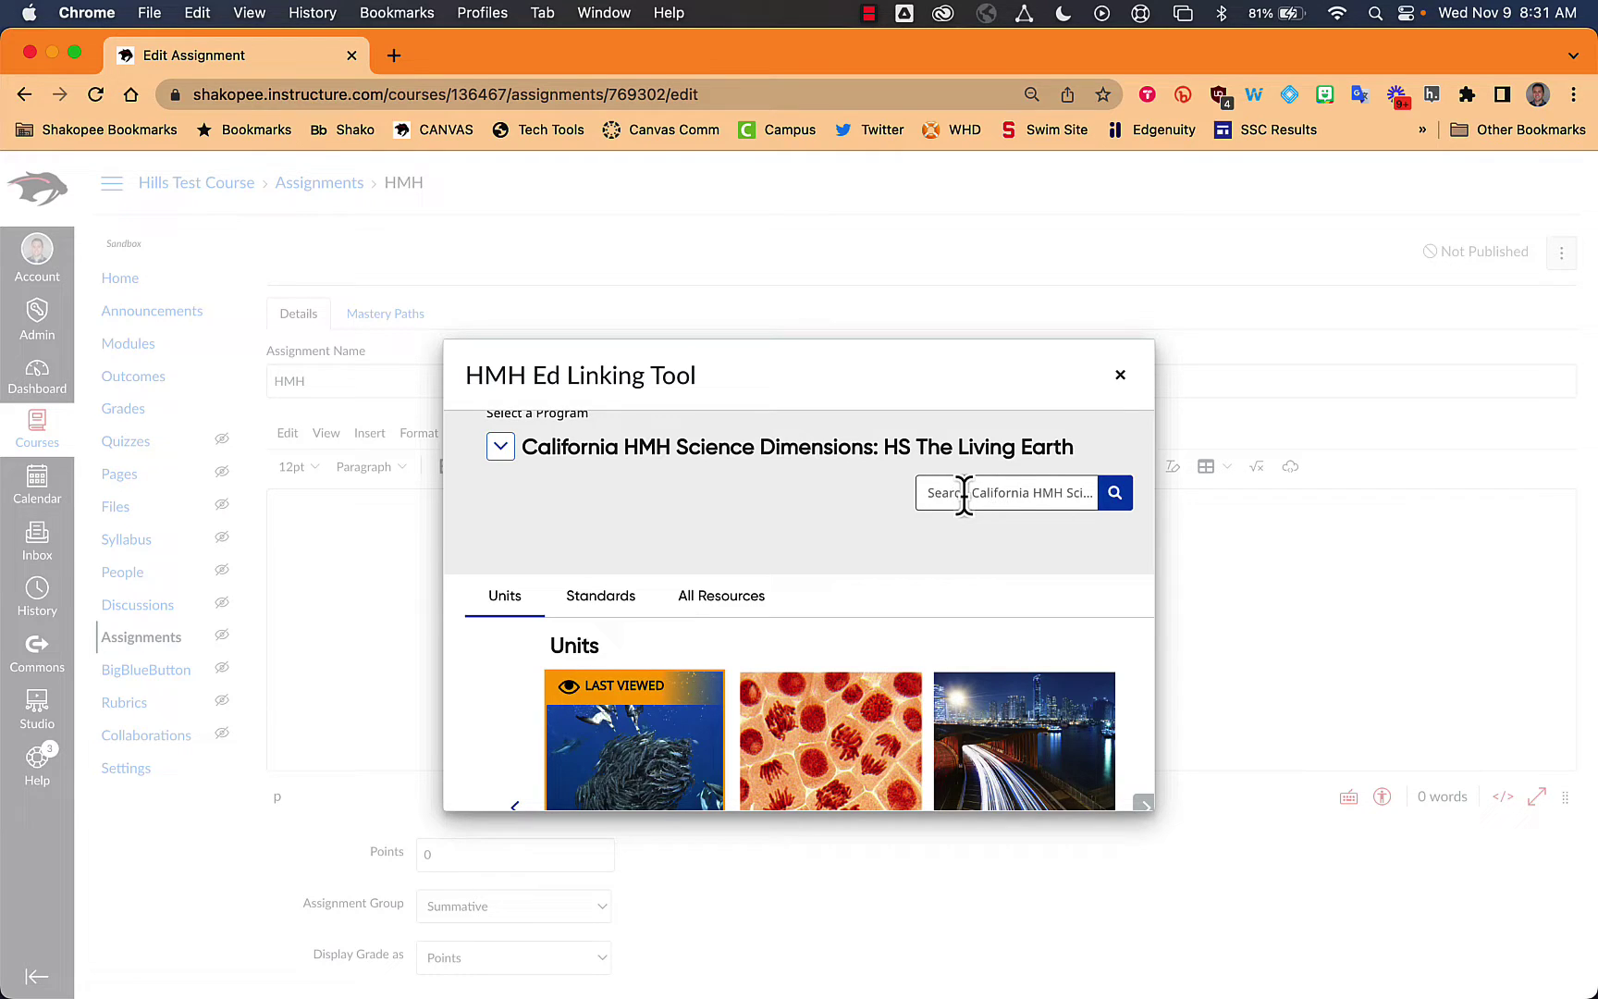
{"action": "scroll", "coordinate": [628, 546], "scroll_direction": "down", "scroll_amount": 5}
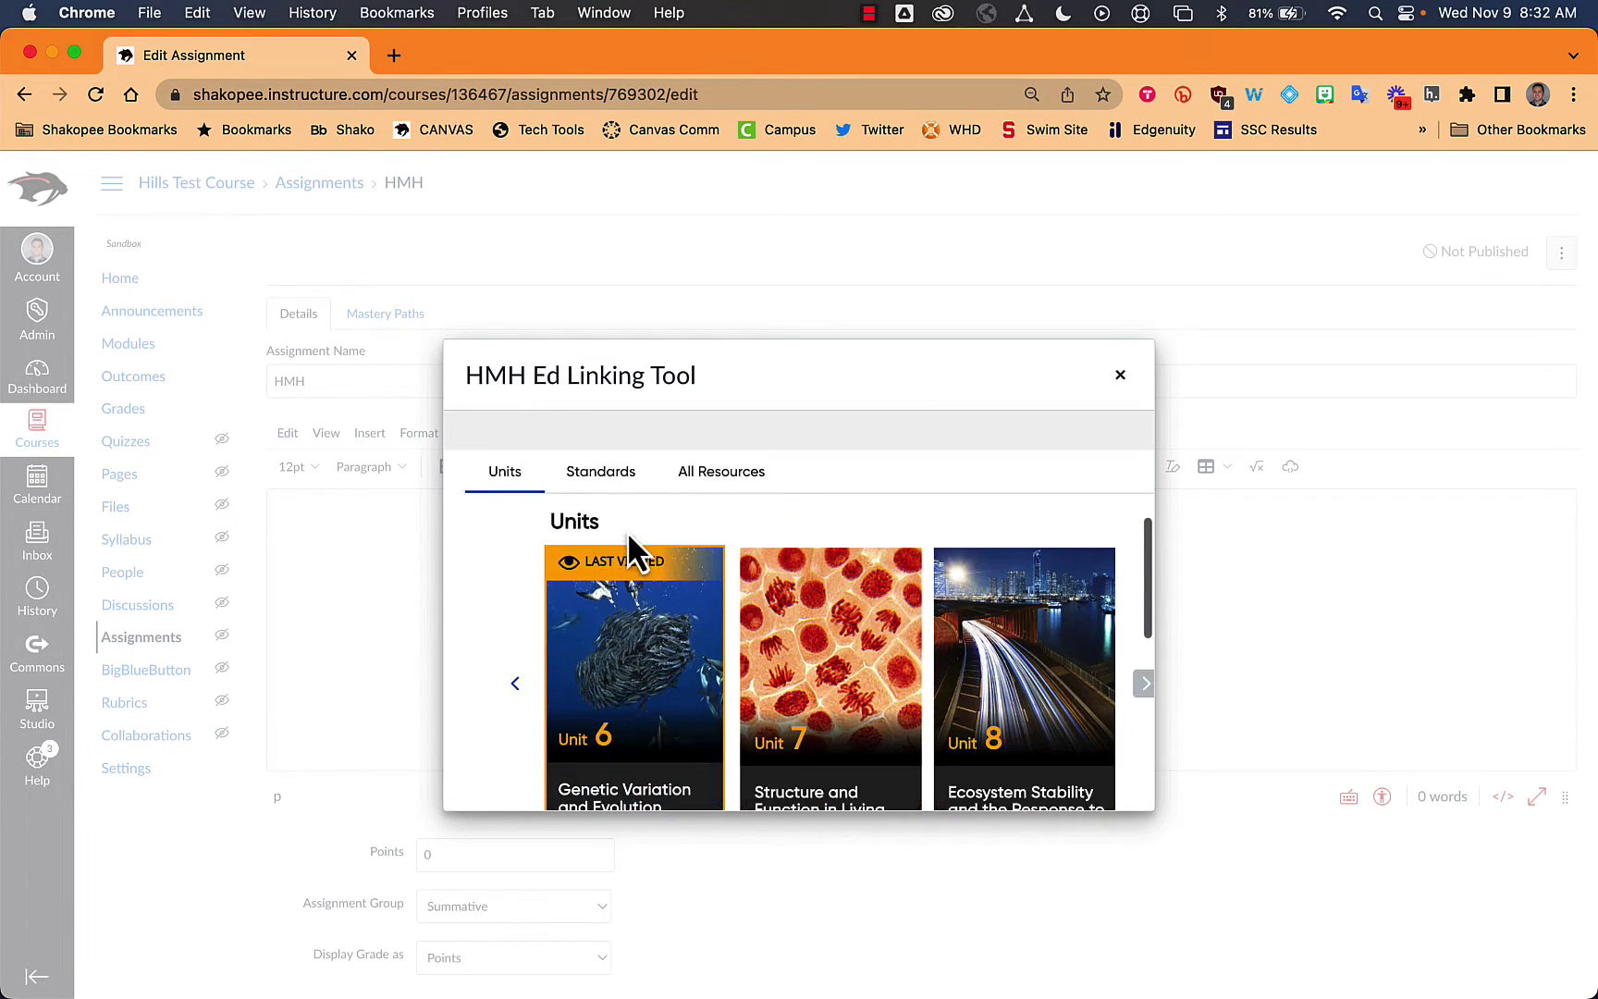
{"action": "scroll", "coordinate": [610, 606], "scroll_direction": "down", "scroll_amount": 2}
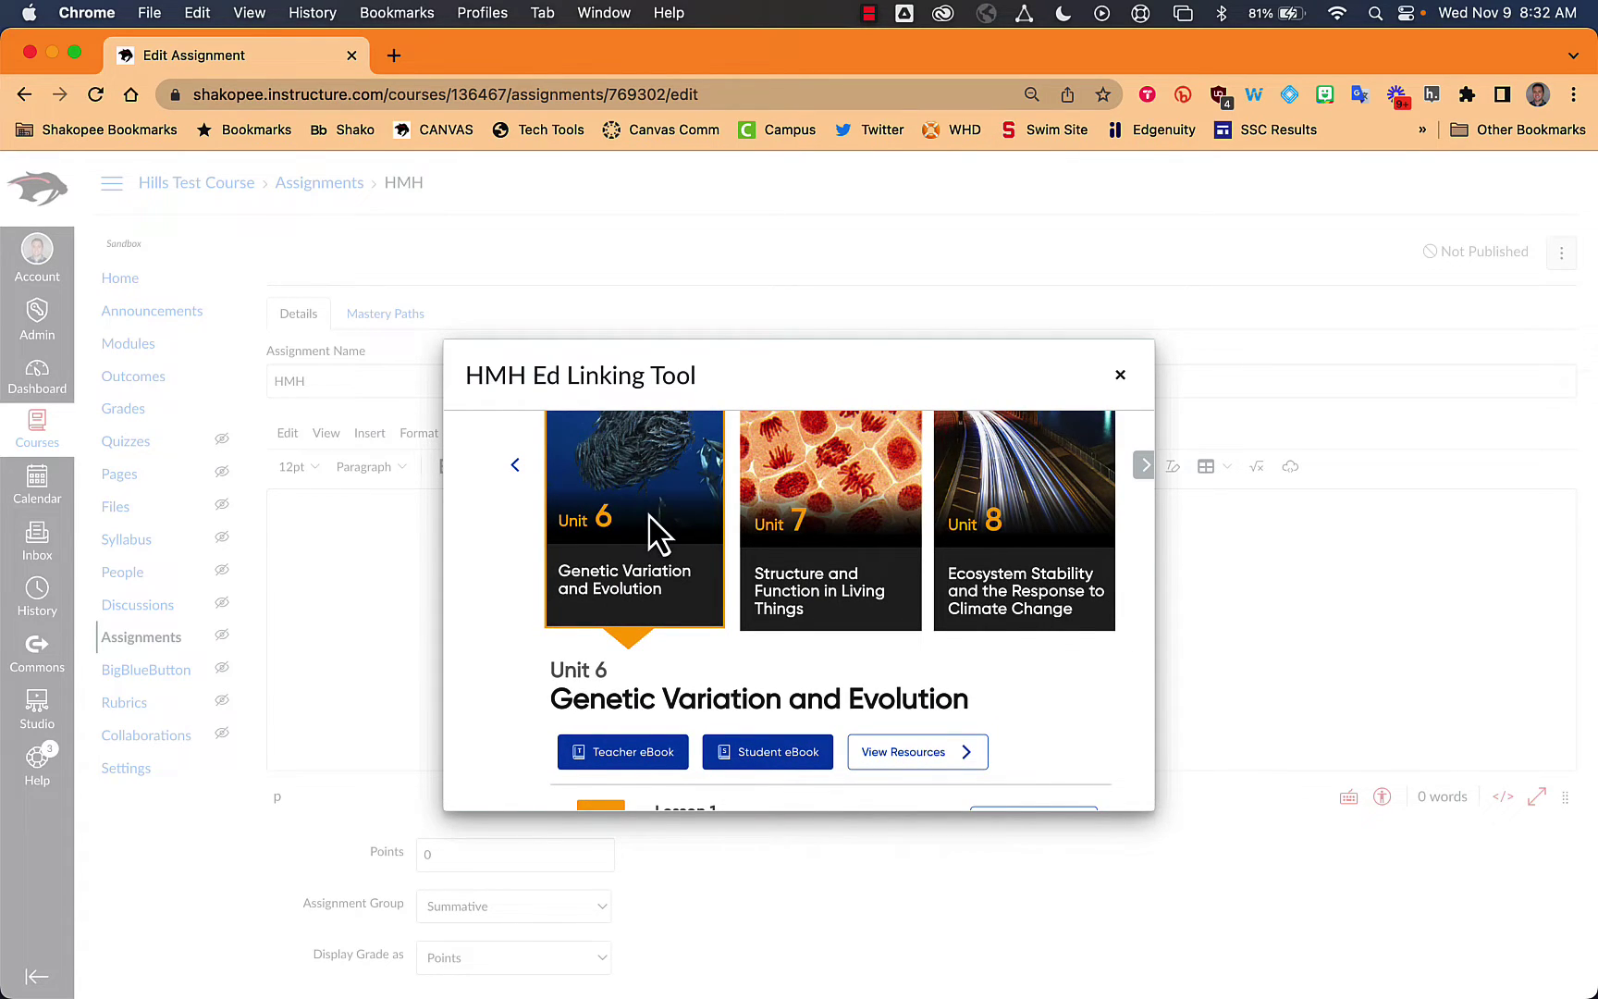
{"action": "scroll", "coordinate": [649, 516], "scroll_direction": "down", "scroll_amount": 3}
{"action": "scroll", "coordinate": [838, 611], "scroll_direction": "down", "scroll_amount": 1}
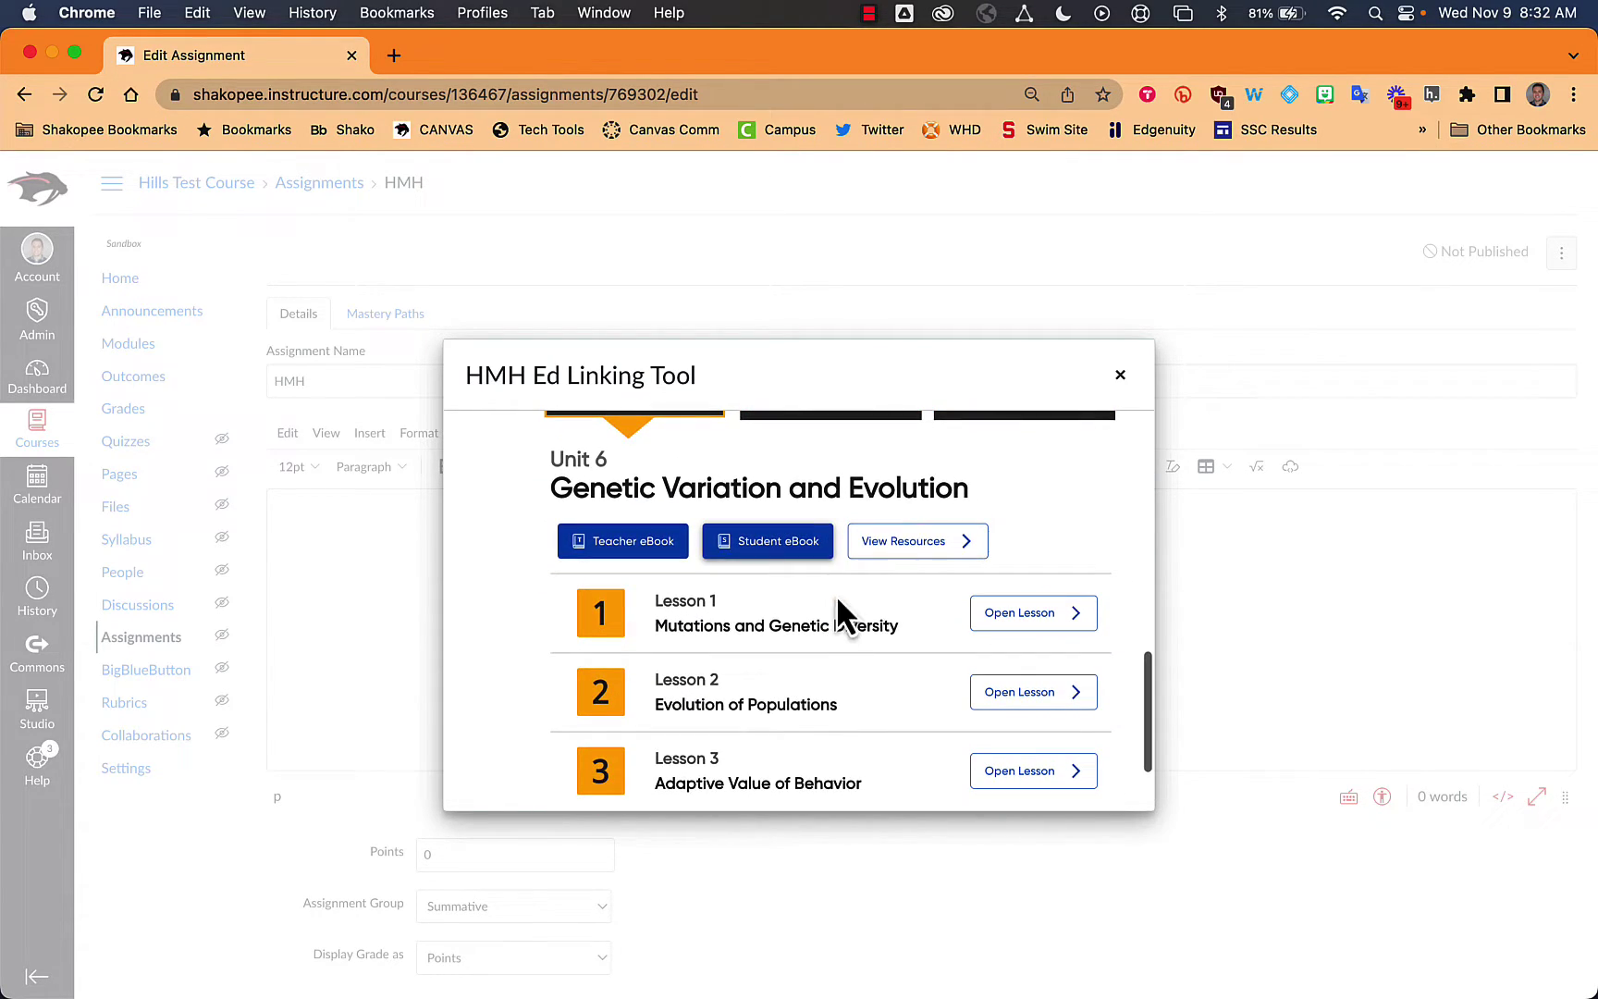
{"action": "scroll", "coordinate": [700, 606], "scroll_direction": "down", "scroll_amount": 1}
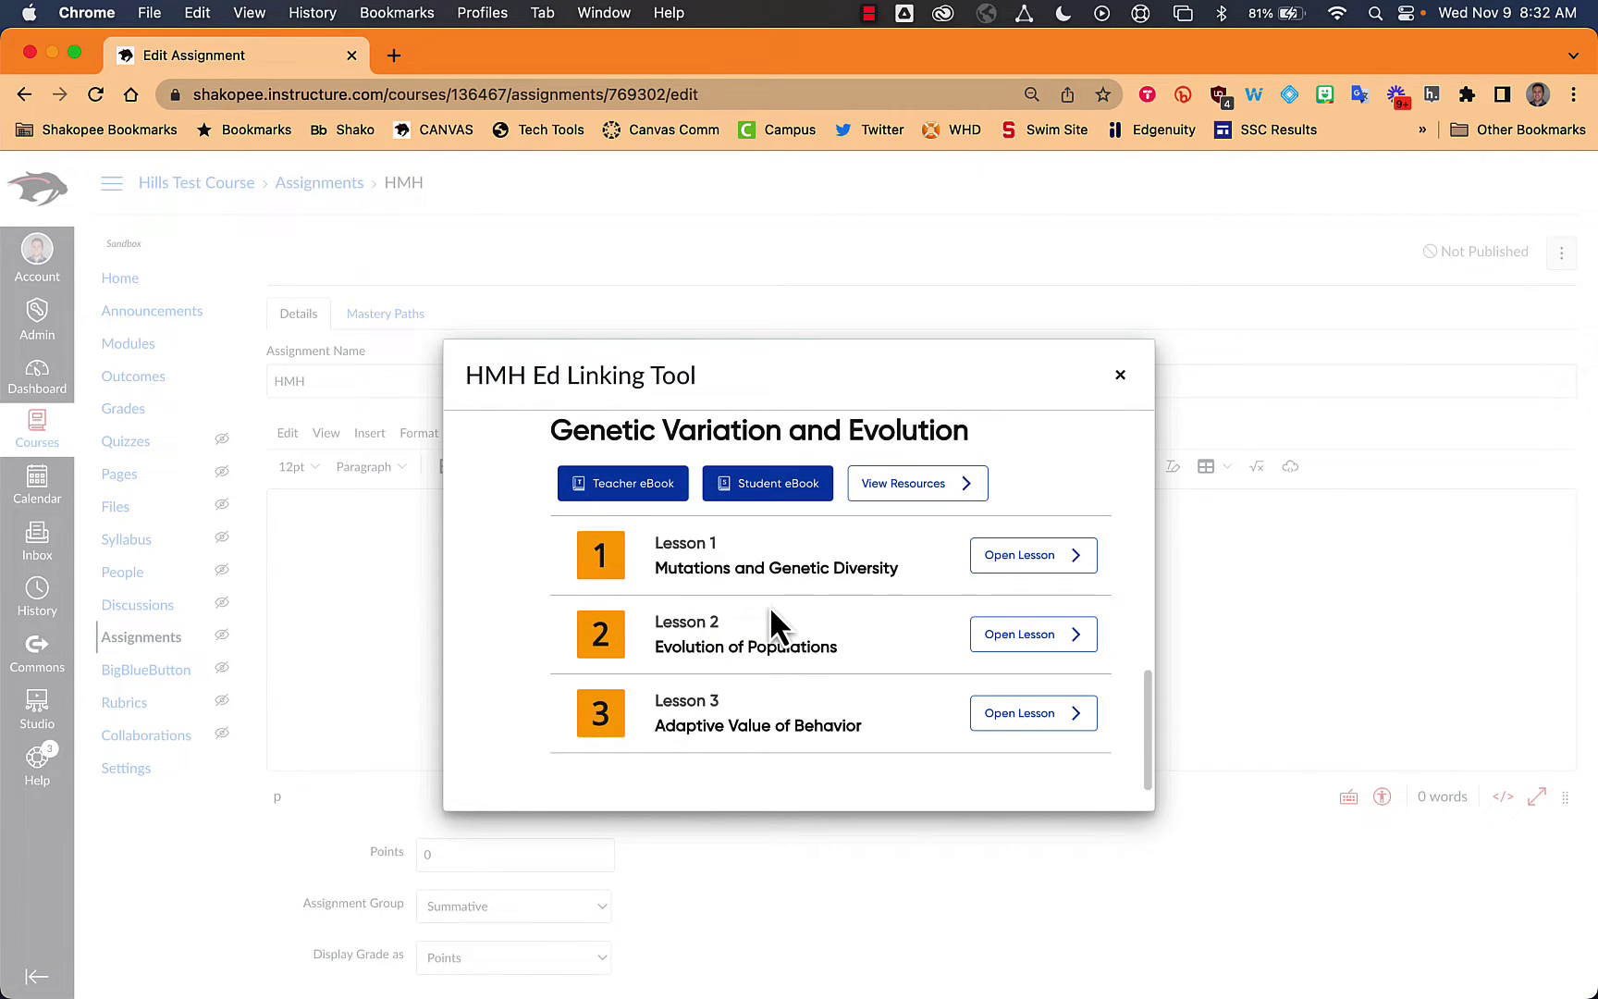
{"action": "scroll", "coordinate": [769, 606], "scroll_direction": "up", "scroll_amount": 2}
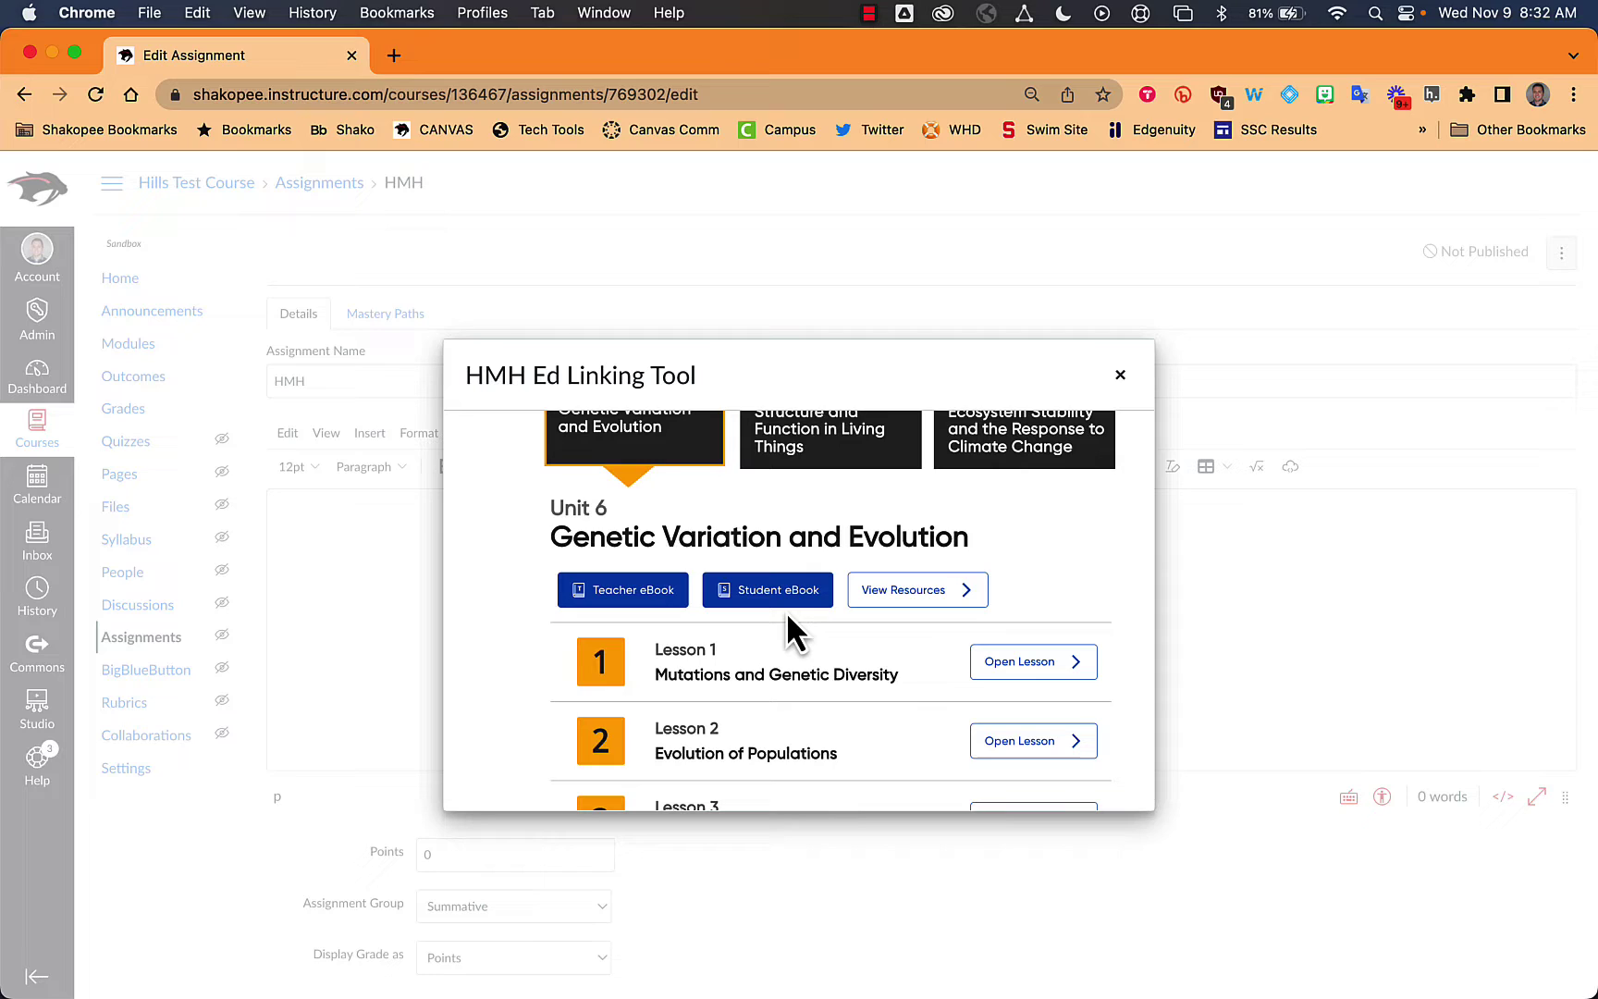
{"action": "left_click", "coordinate": [918, 592]}
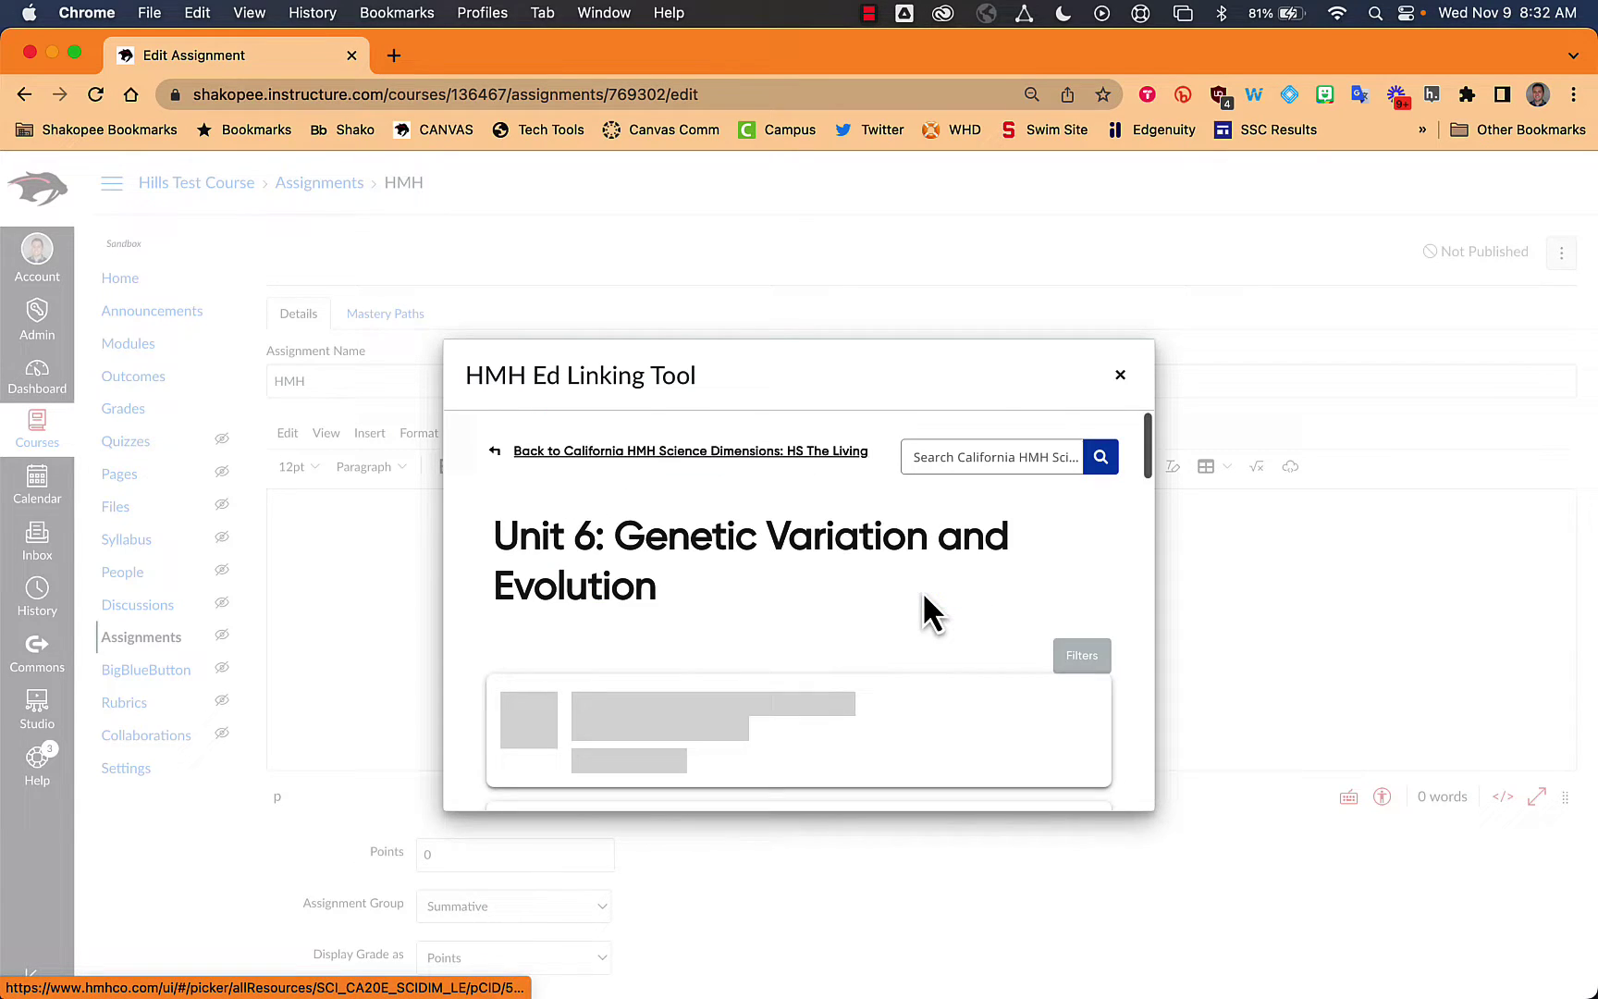
{"action": "scroll", "coordinate": [682, 560], "scroll_direction": "down", "scroll_amount": 1}
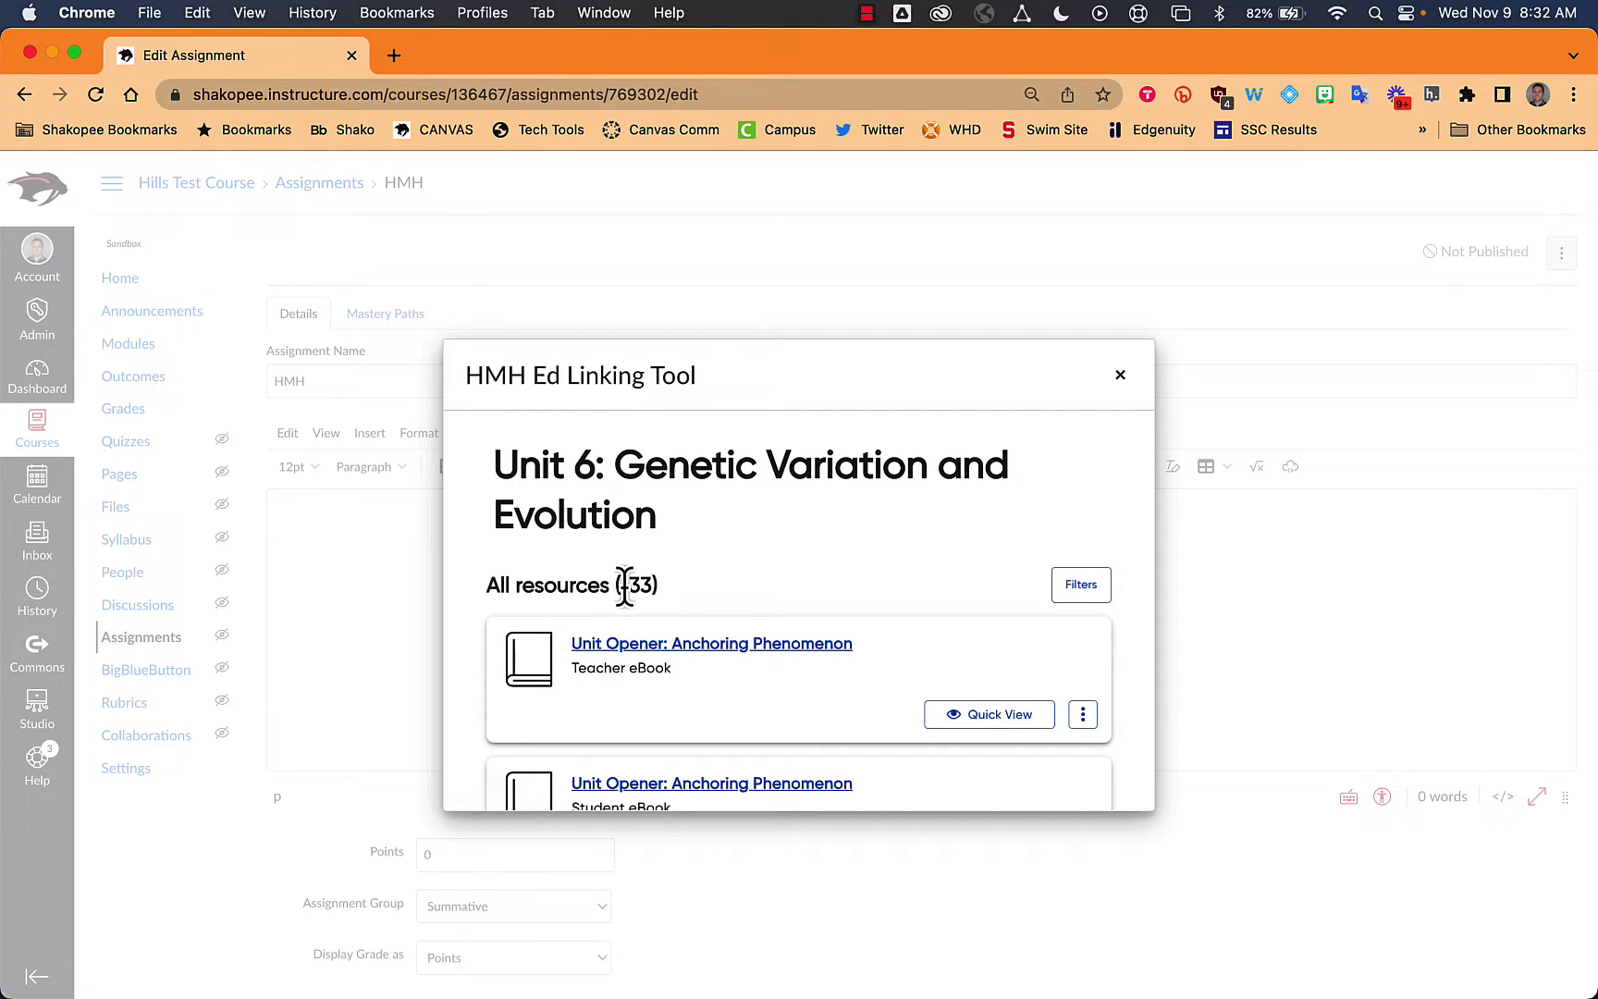
Filter the Unit 6 resources to eBooks and locate the Unit Opener: Anchoring Phenomenon card
{"action": "left_click", "coordinate": [1078, 592]}
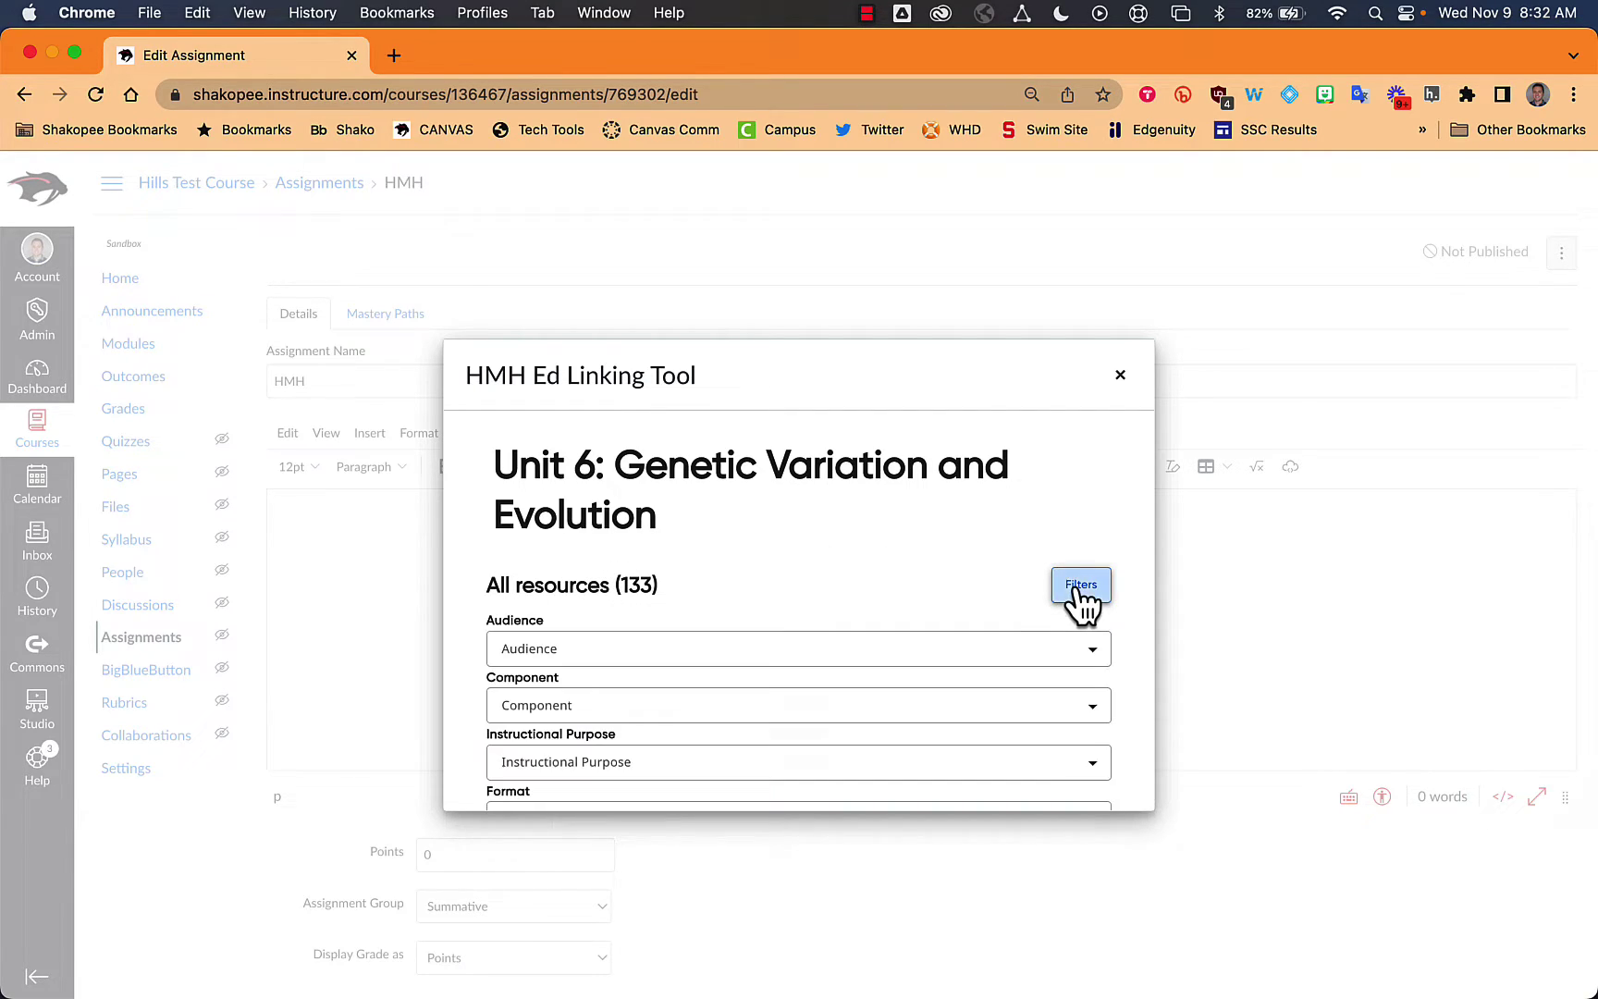
{"action": "scroll", "coordinate": [773, 591], "scroll_direction": "down", "scroll_amount": 3}
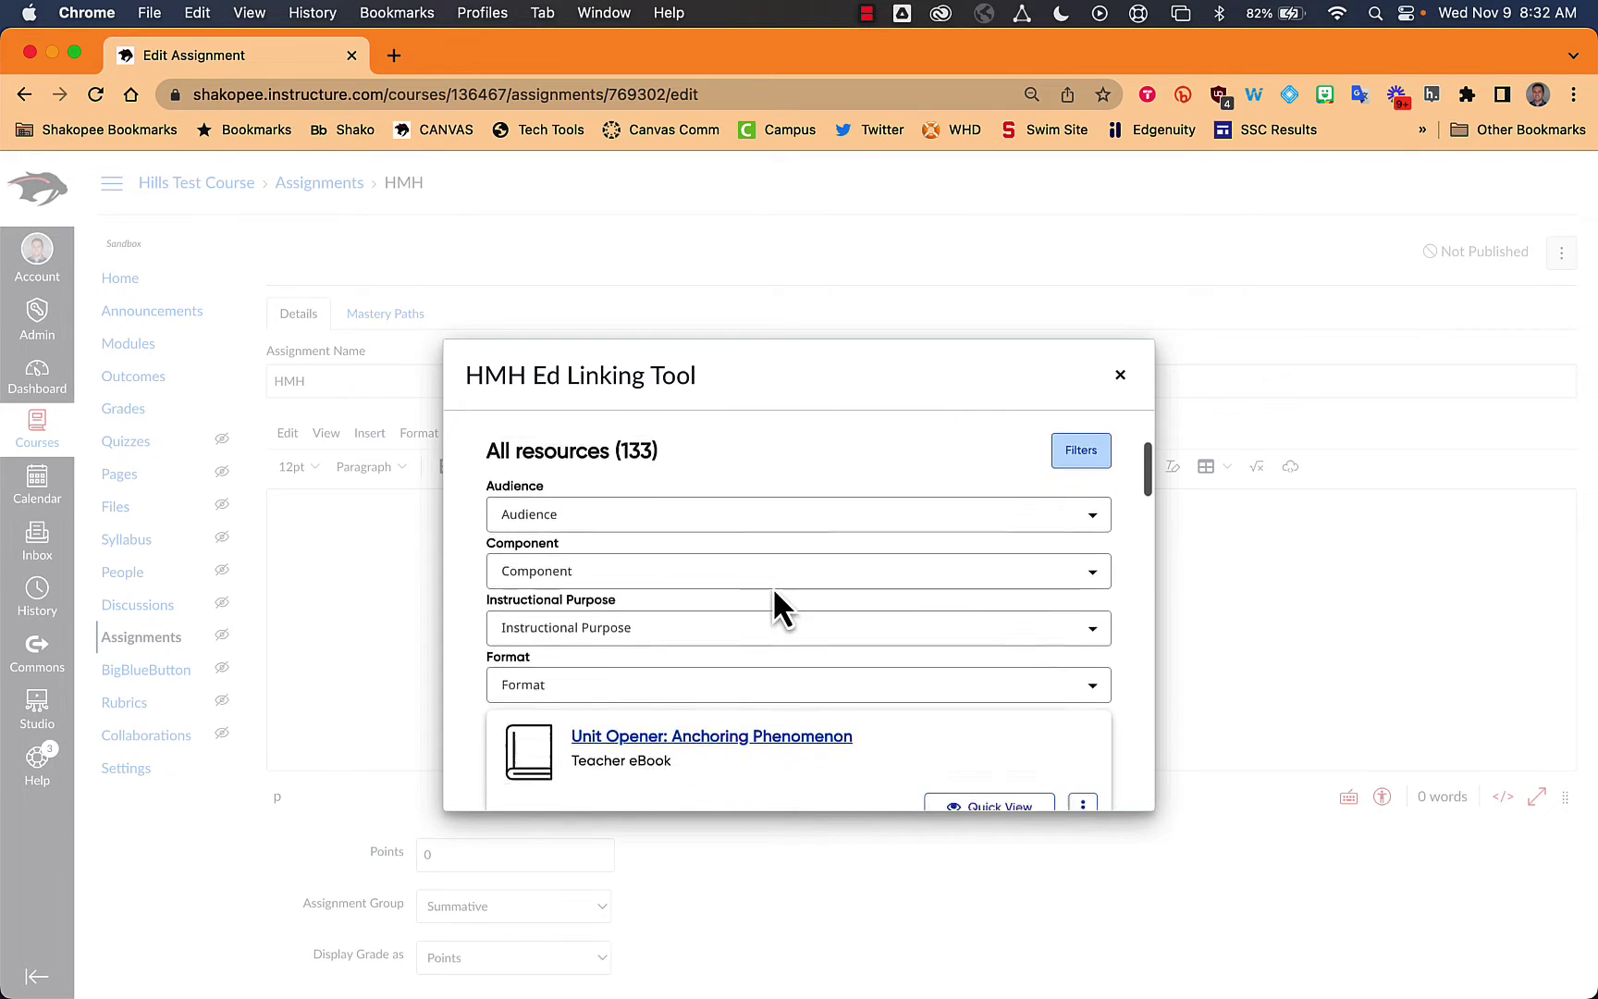
{"action": "left_click", "coordinate": [582, 675]}
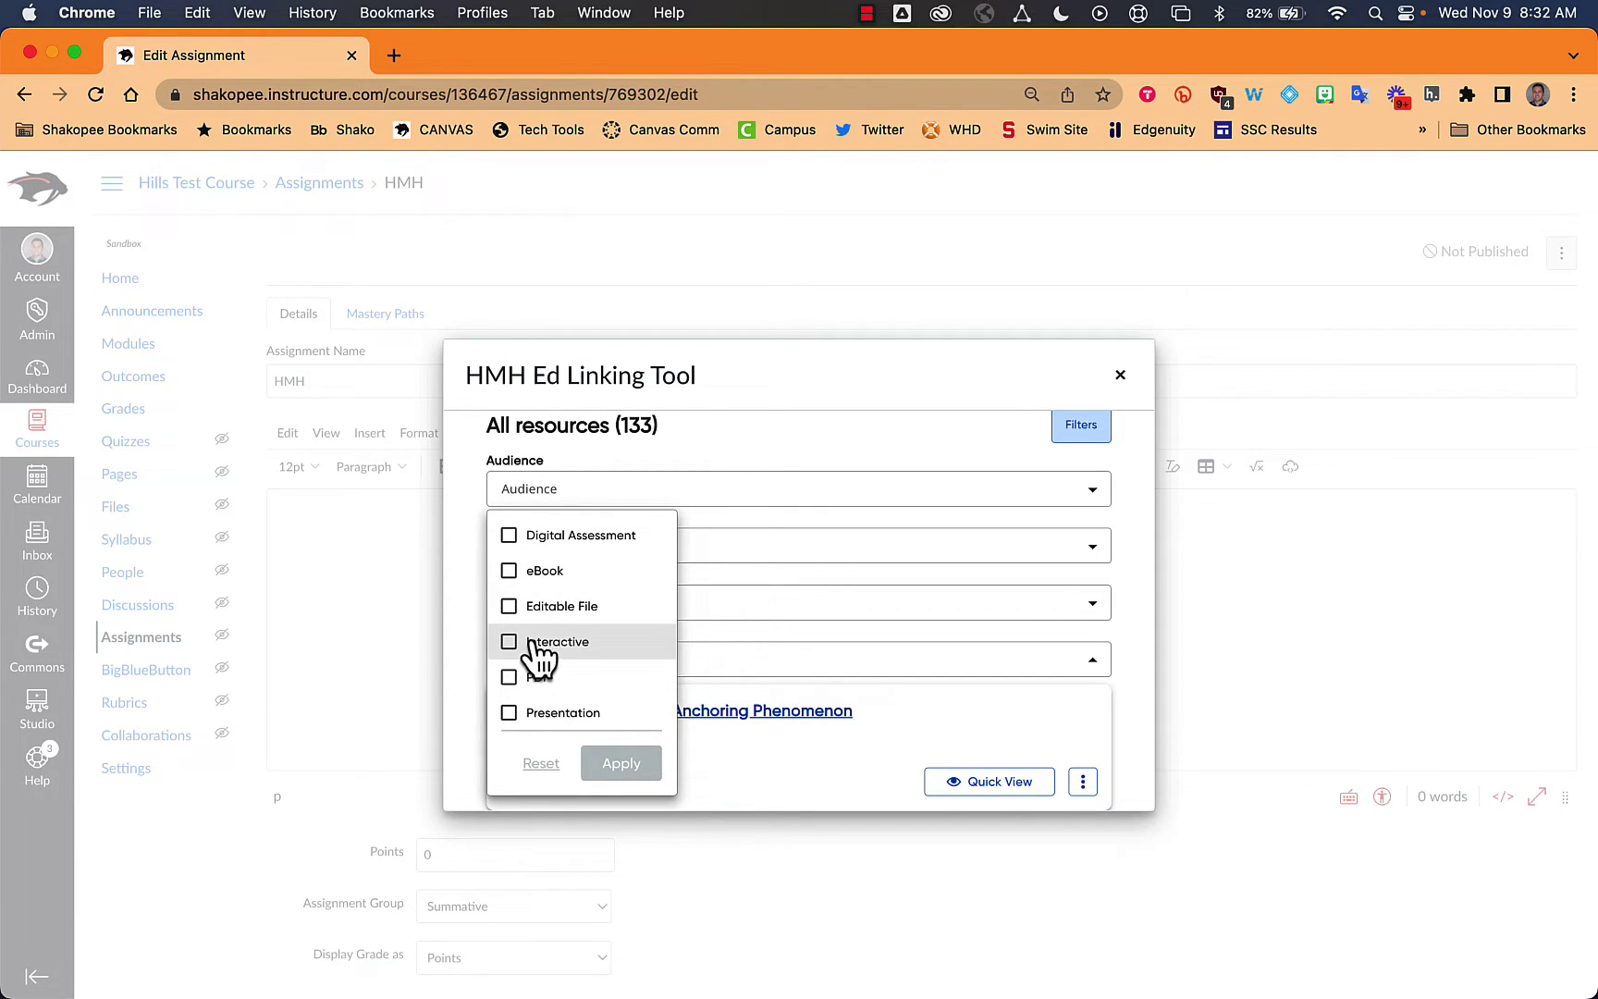
{"action": "left_click", "coordinate": [510, 570]}
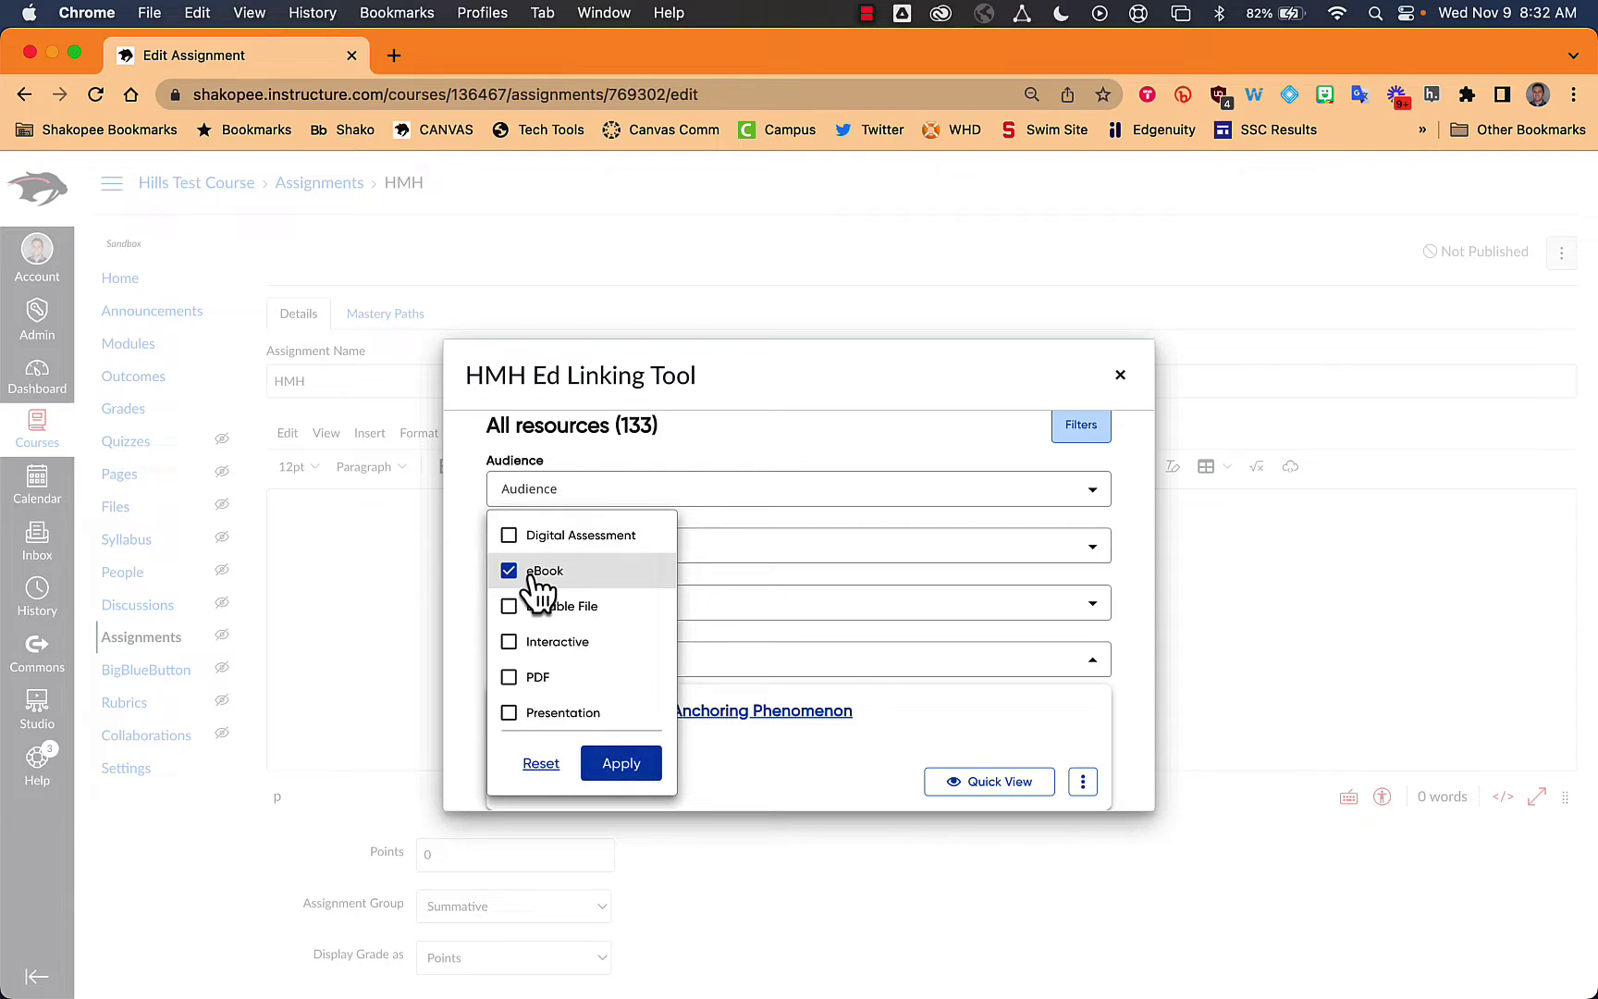
{"action": "left_click", "coordinate": [627, 775]}
{"action": "scroll", "coordinate": [642, 565], "scroll_direction": "down", "scroll_amount": 5}
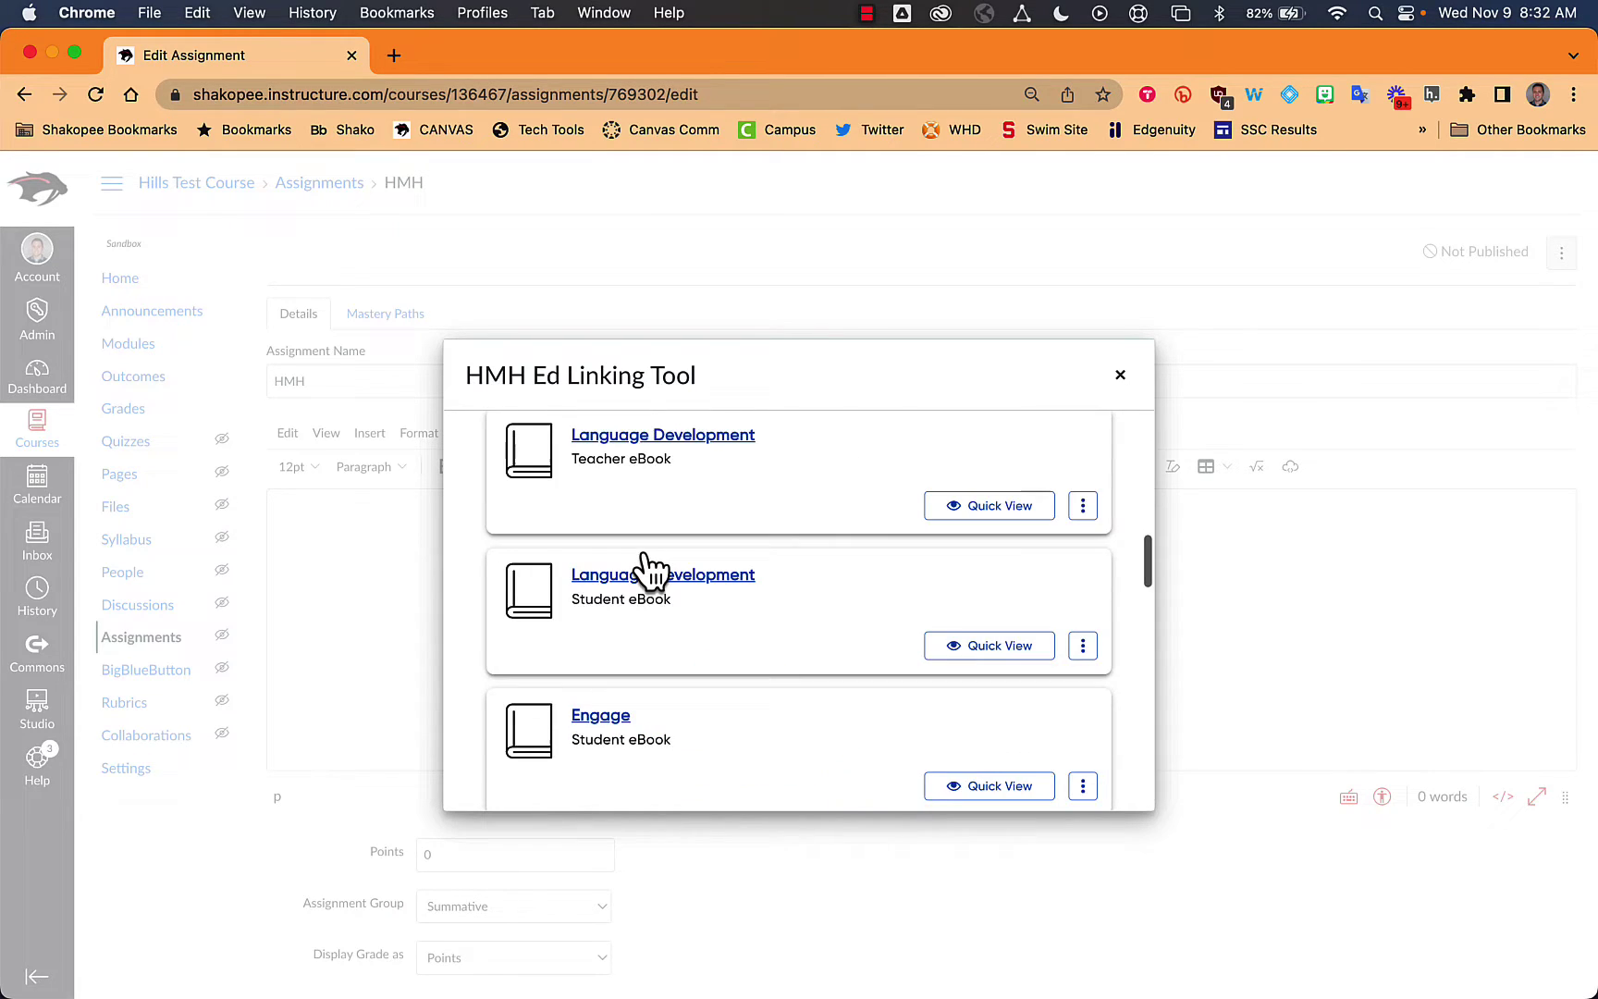
{"action": "scroll", "coordinate": [650, 568], "scroll_direction": "up", "scroll_amount": 1}
{"action": "scroll", "coordinate": [650, 568], "scroll_direction": "up", "scroll_amount": 3}
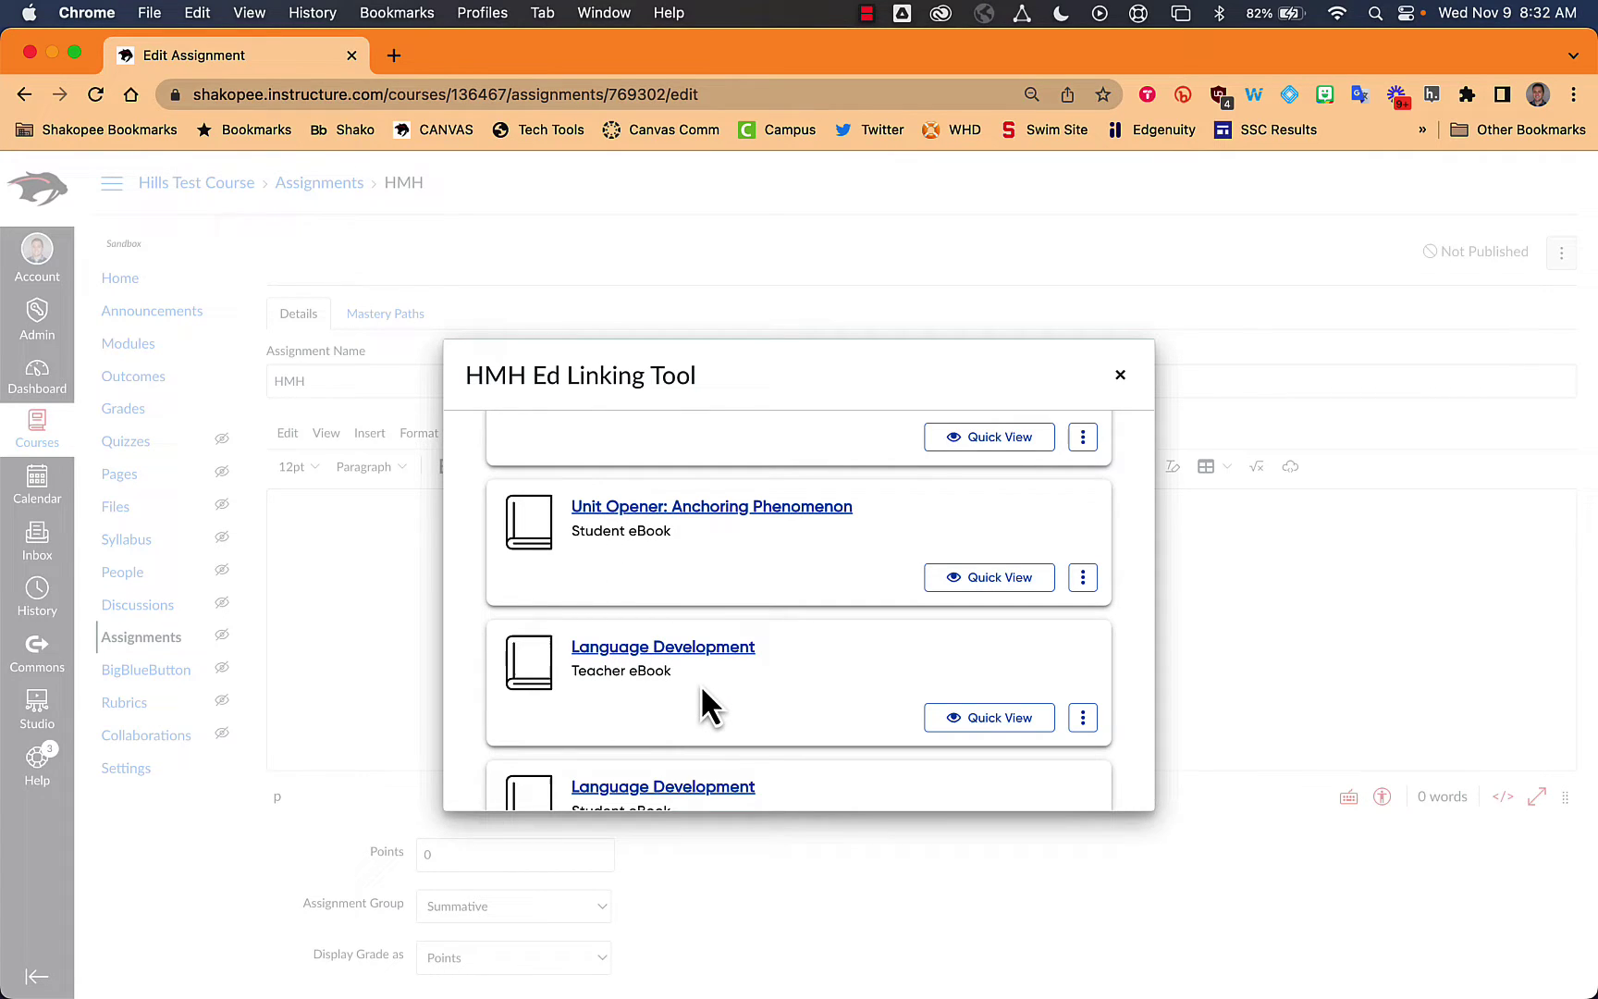
Preview the Unit Opener: Anchoring Phenomenon eBook, then create an LMS link to it
{"action": "left_click", "coordinate": [998, 580]}
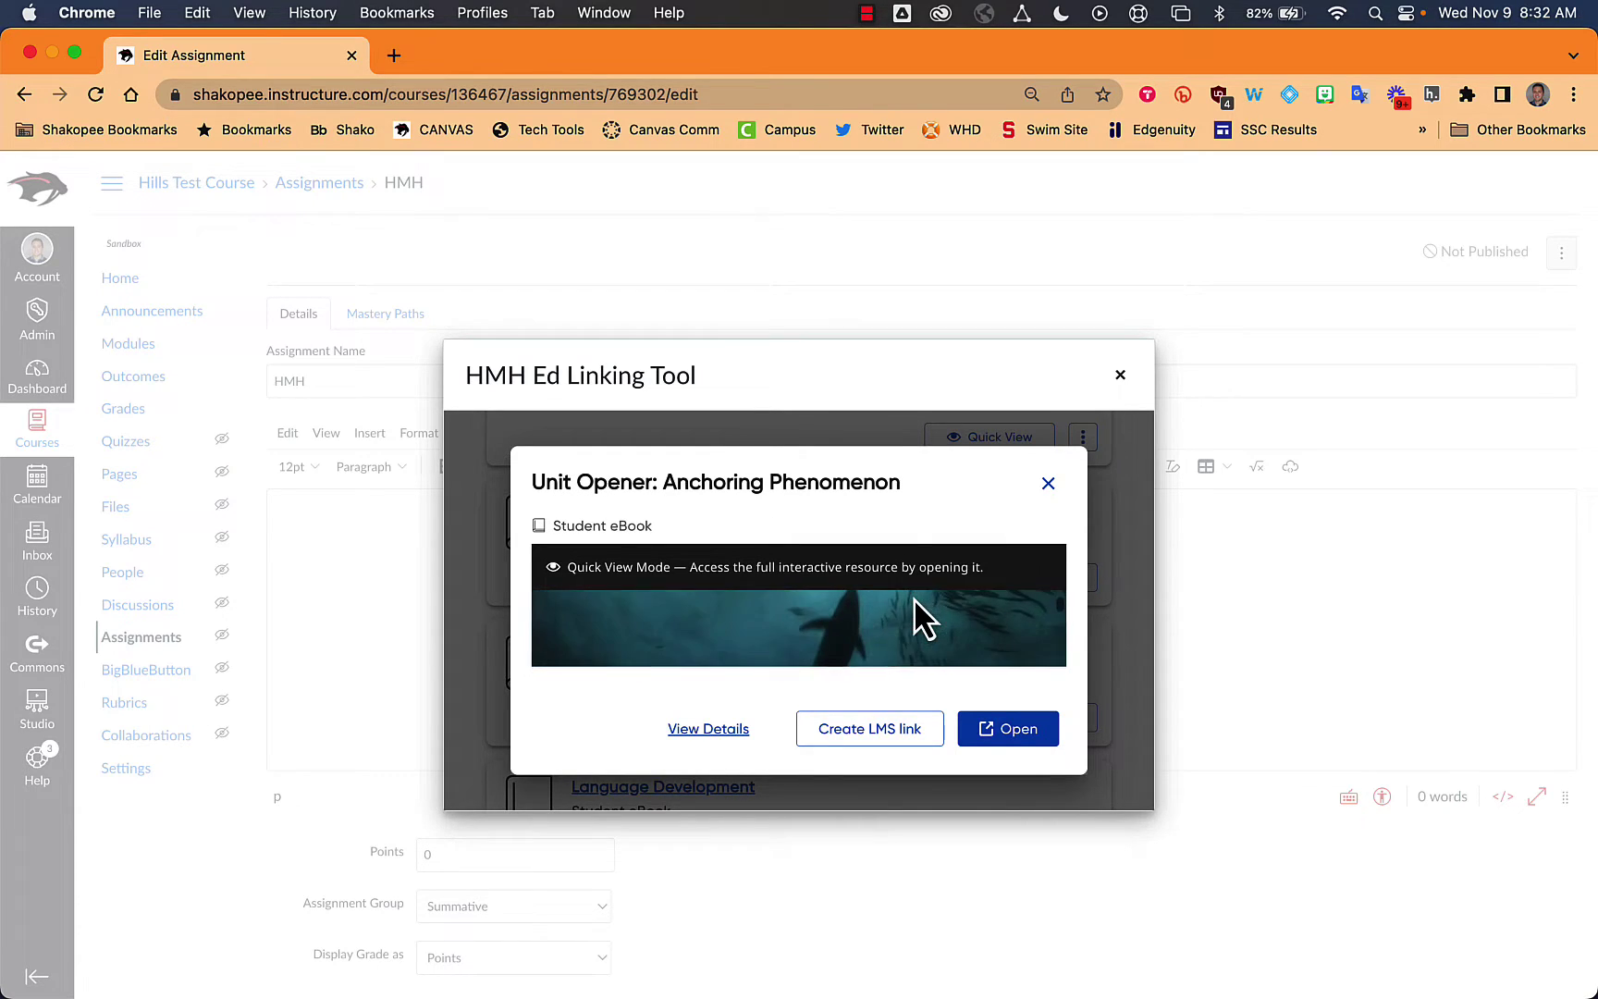
{"action": "scroll", "coordinate": [913, 598], "scroll_direction": "down", "scroll_amount": 10}
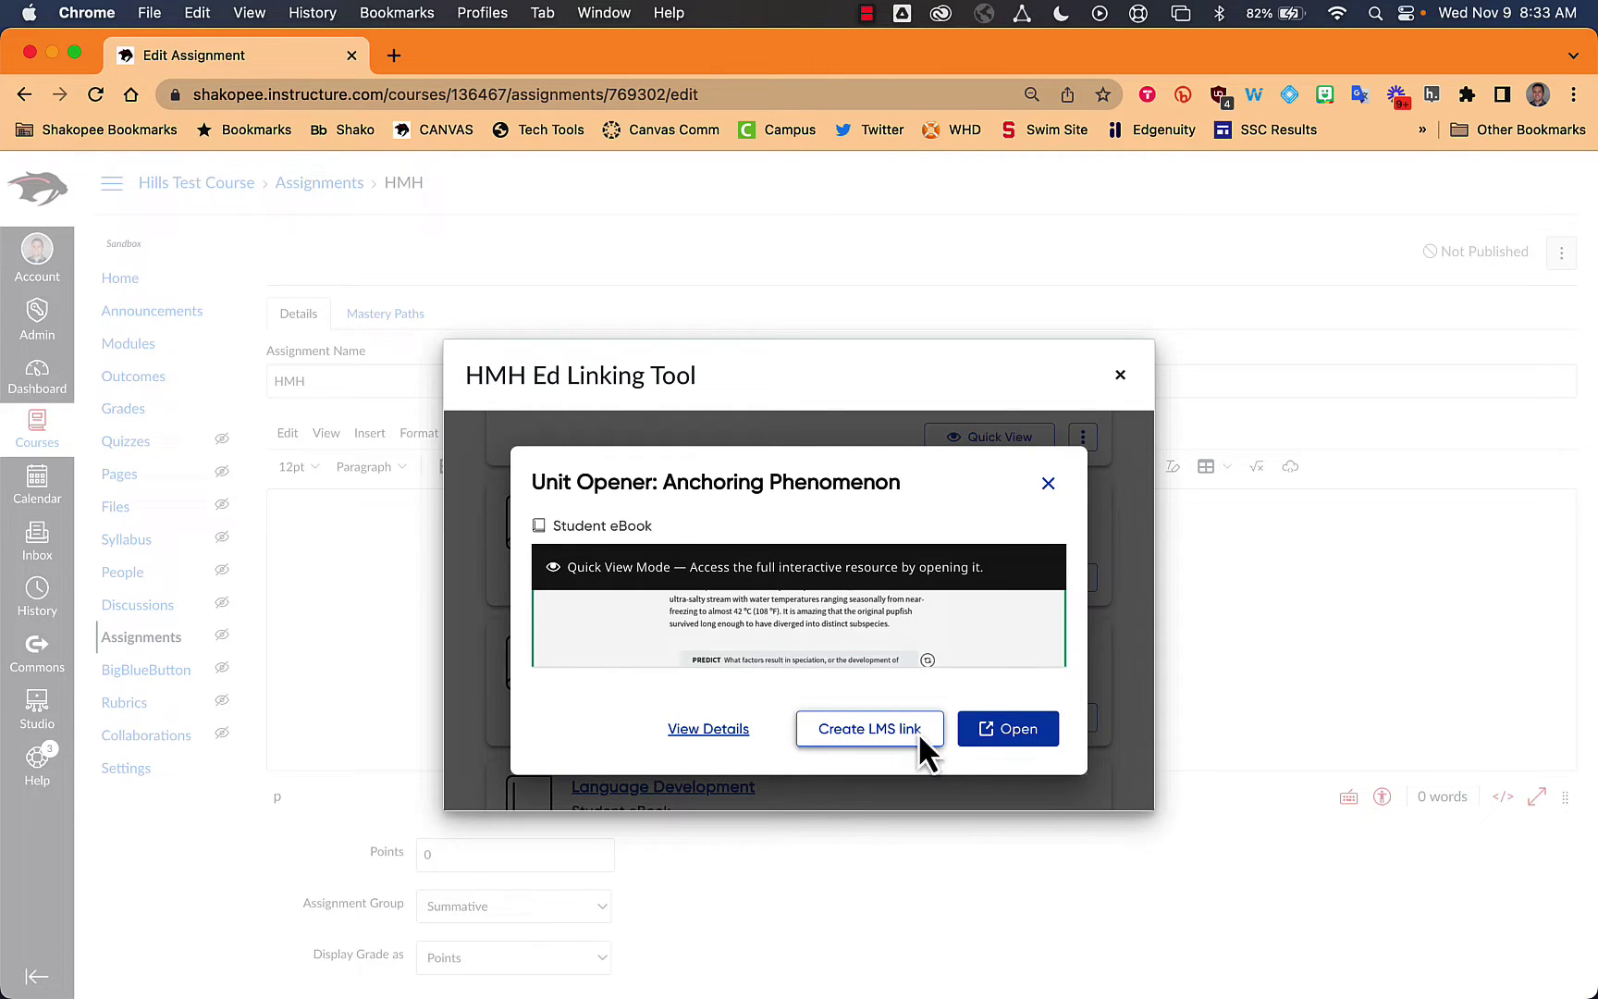
{"action": "left_click", "coordinate": [1047, 483]}
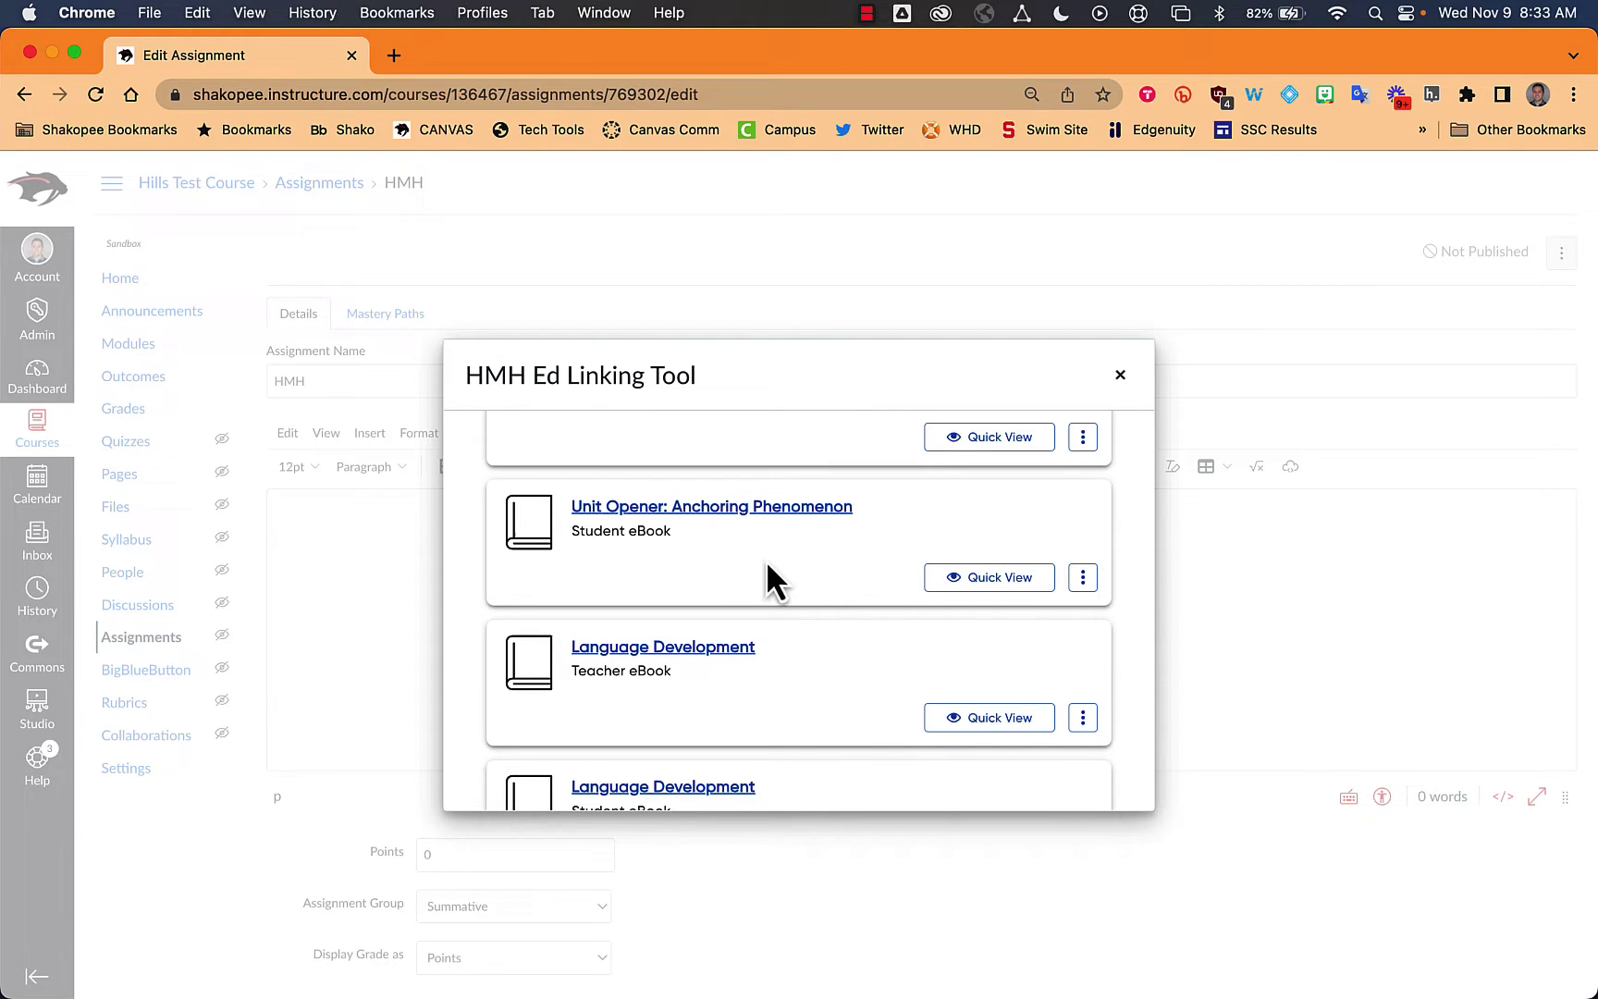
{"action": "left_click", "coordinate": [1083, 579]}
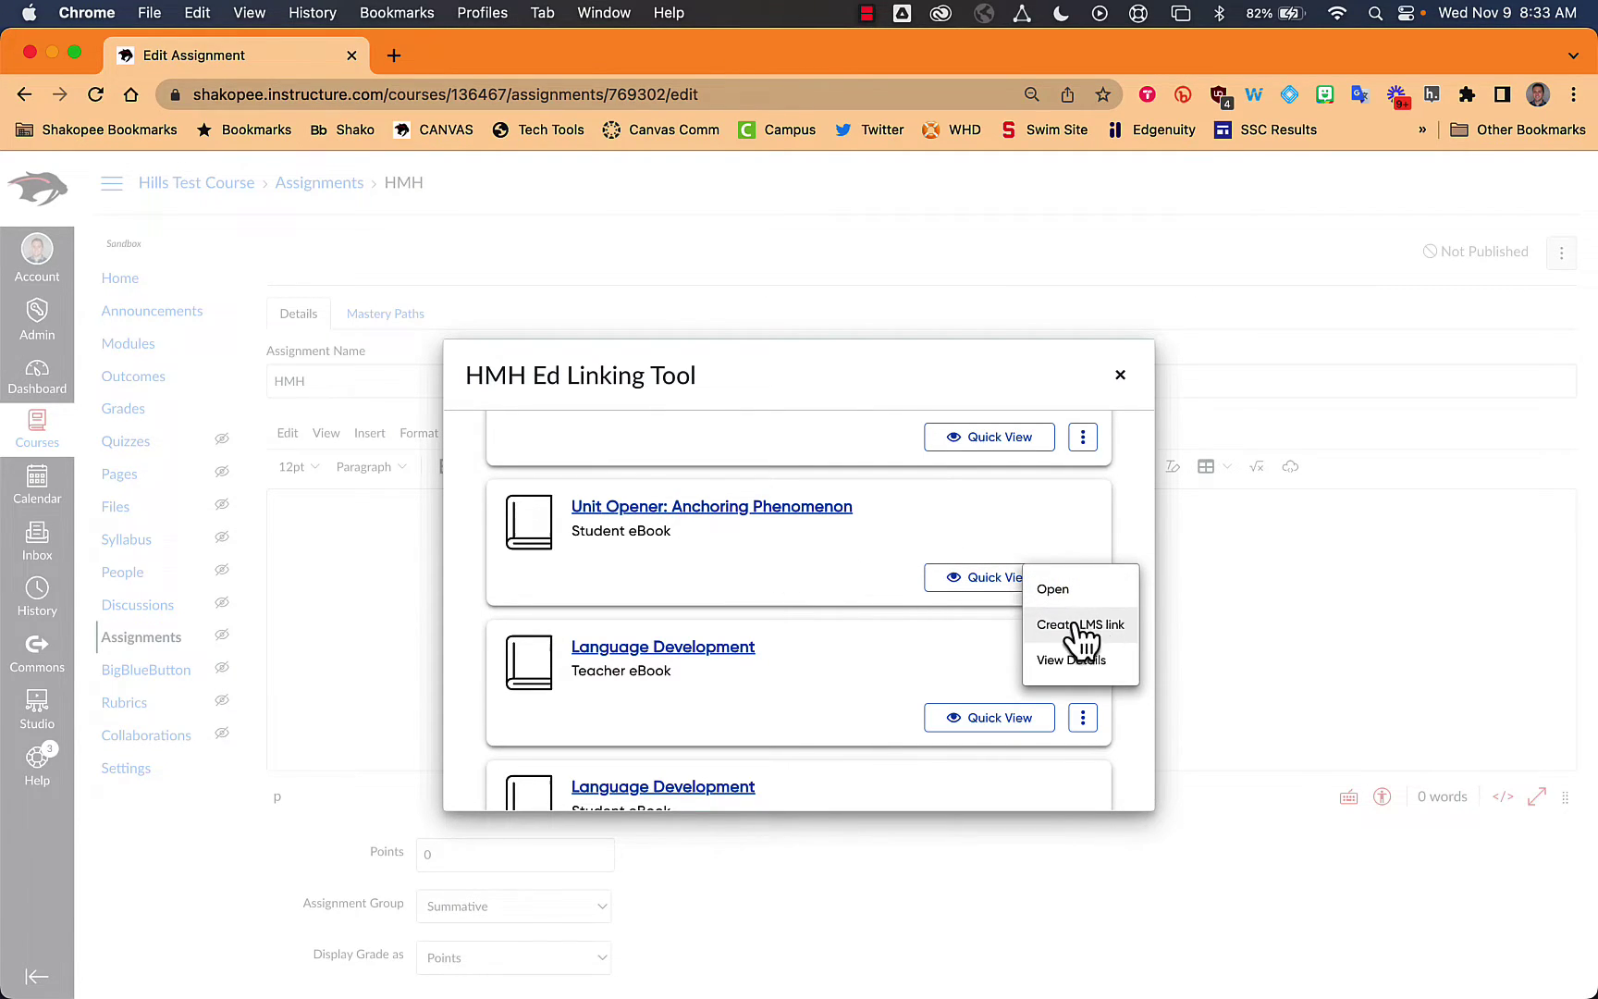
{"action": "left_click", "coordinate": [1109, 634]}
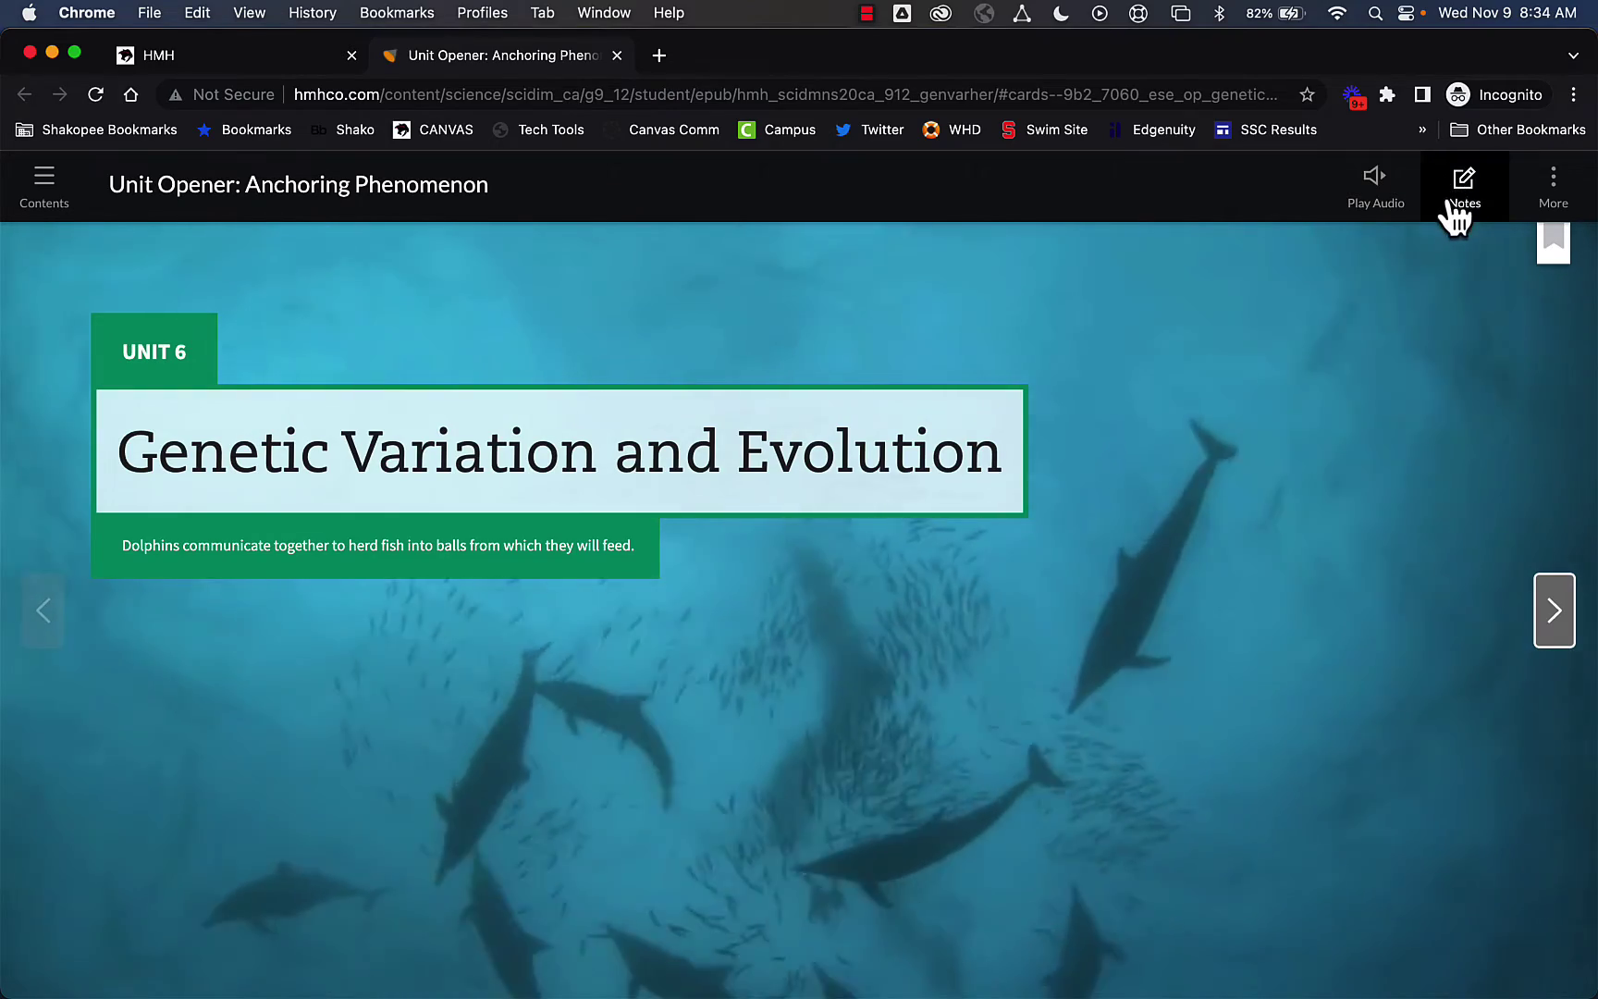
Check the eBook's audio settings, then advance to the Language Development page
{"action": "left_click", "coordinate": [1554, 192]}
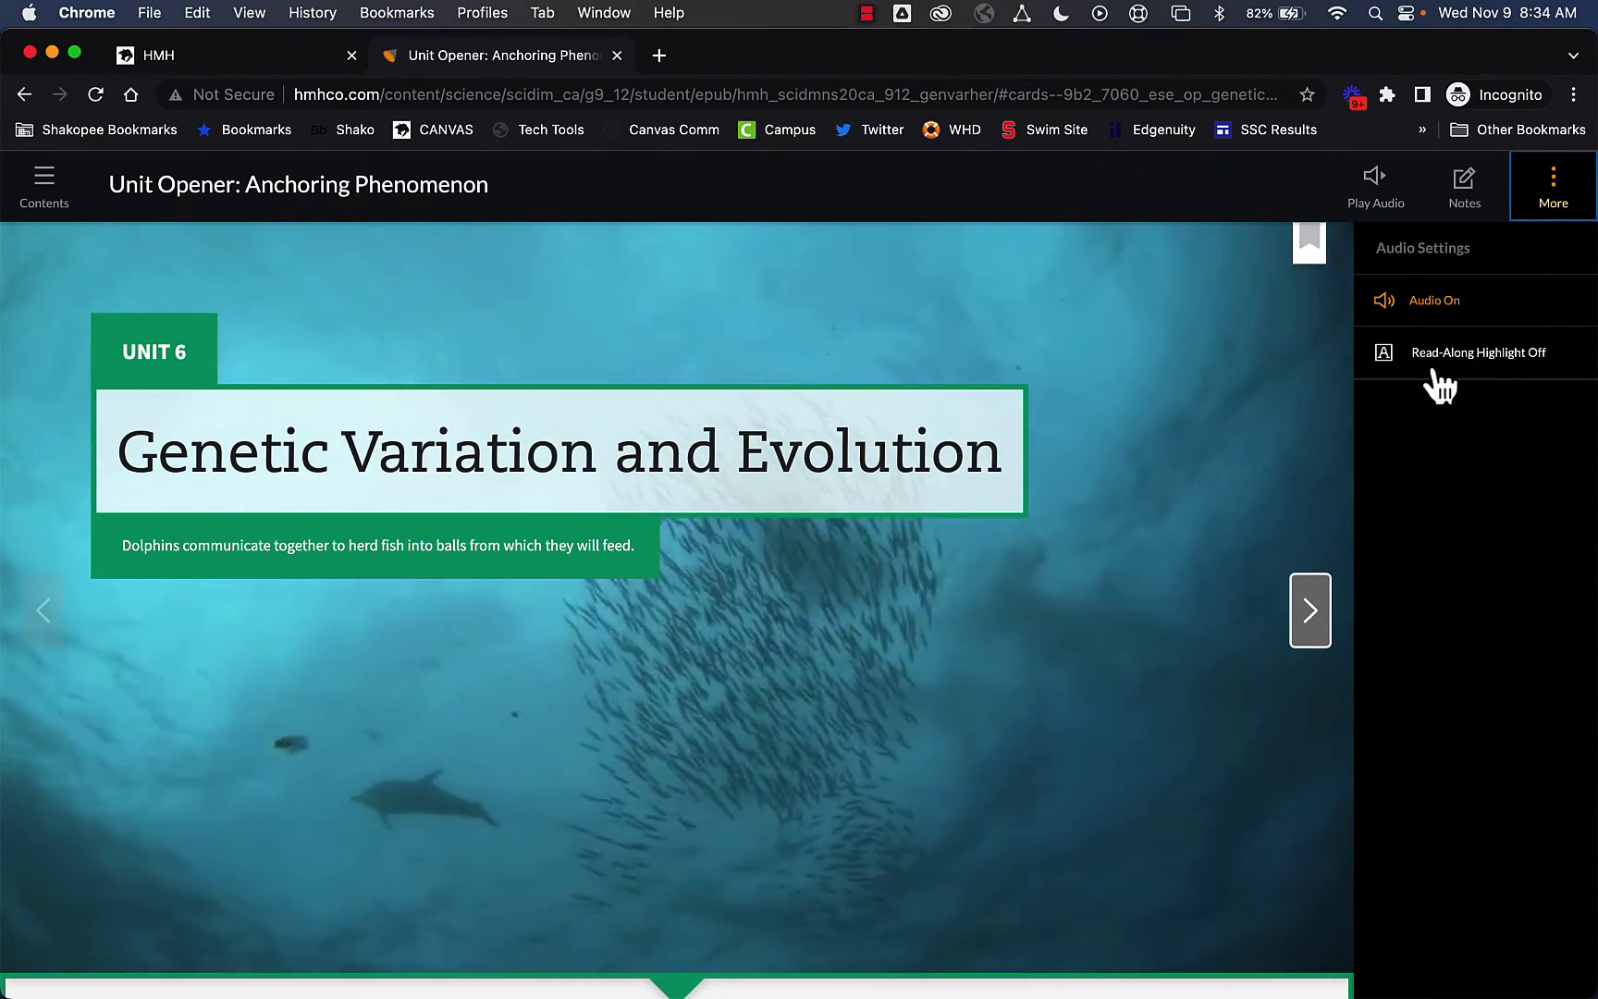
{"action": "left_click", "coordinate": [1544, 199]}
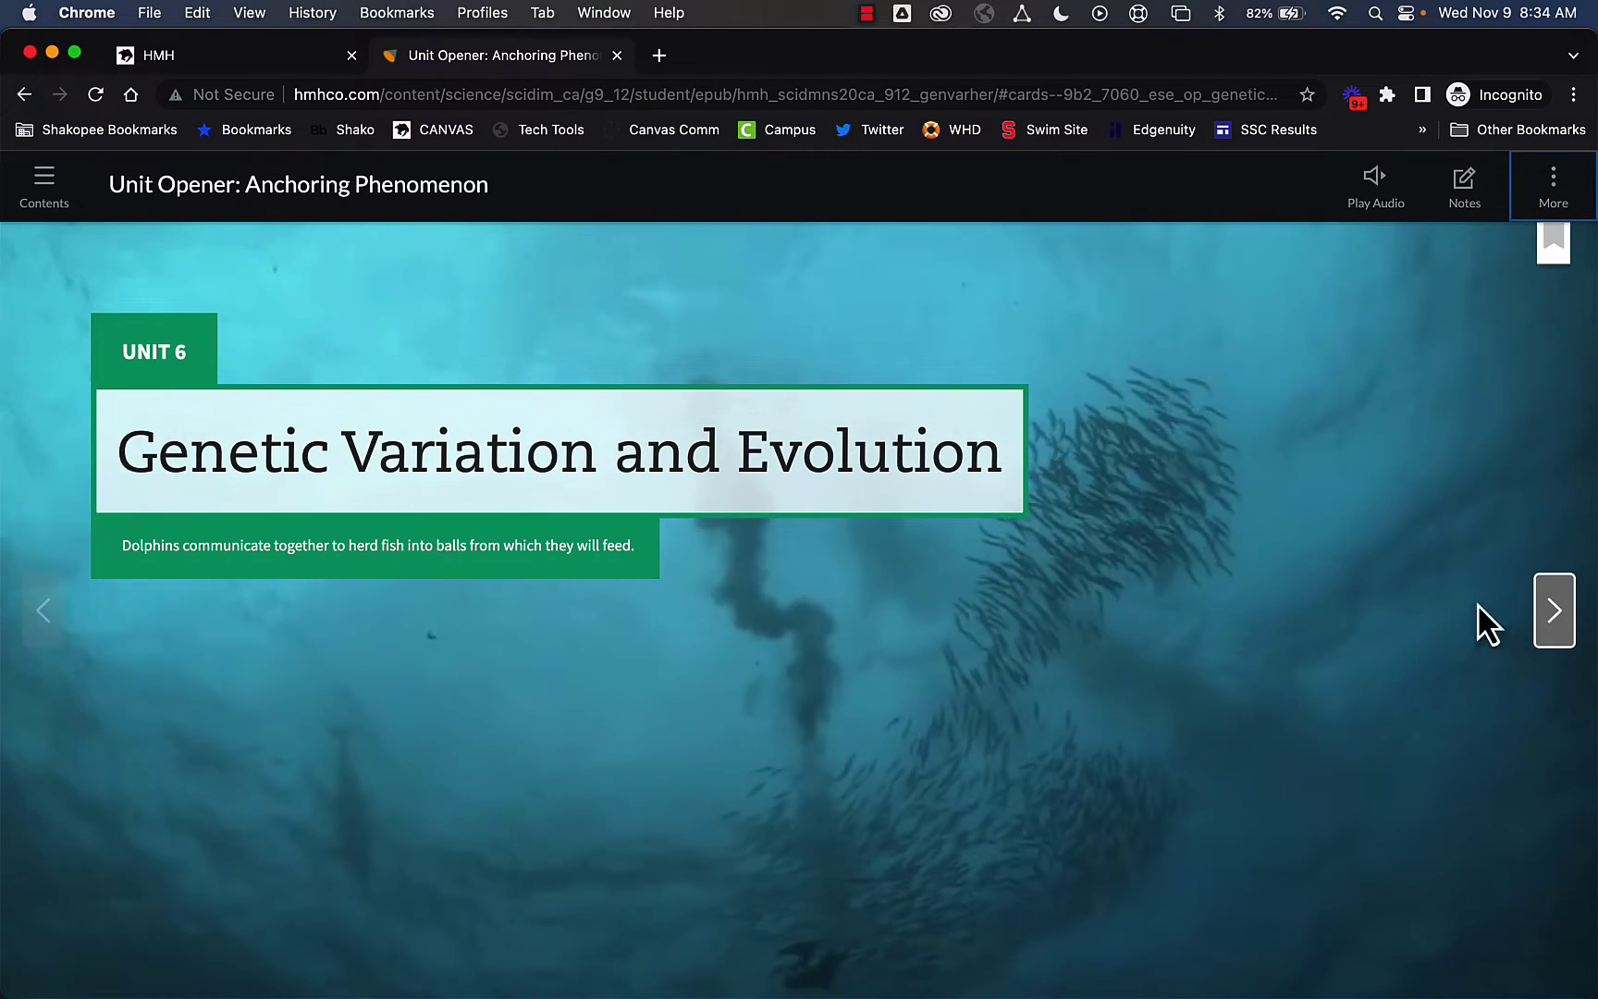
{"action": "left_click", "coordinate": [1552, 624]}
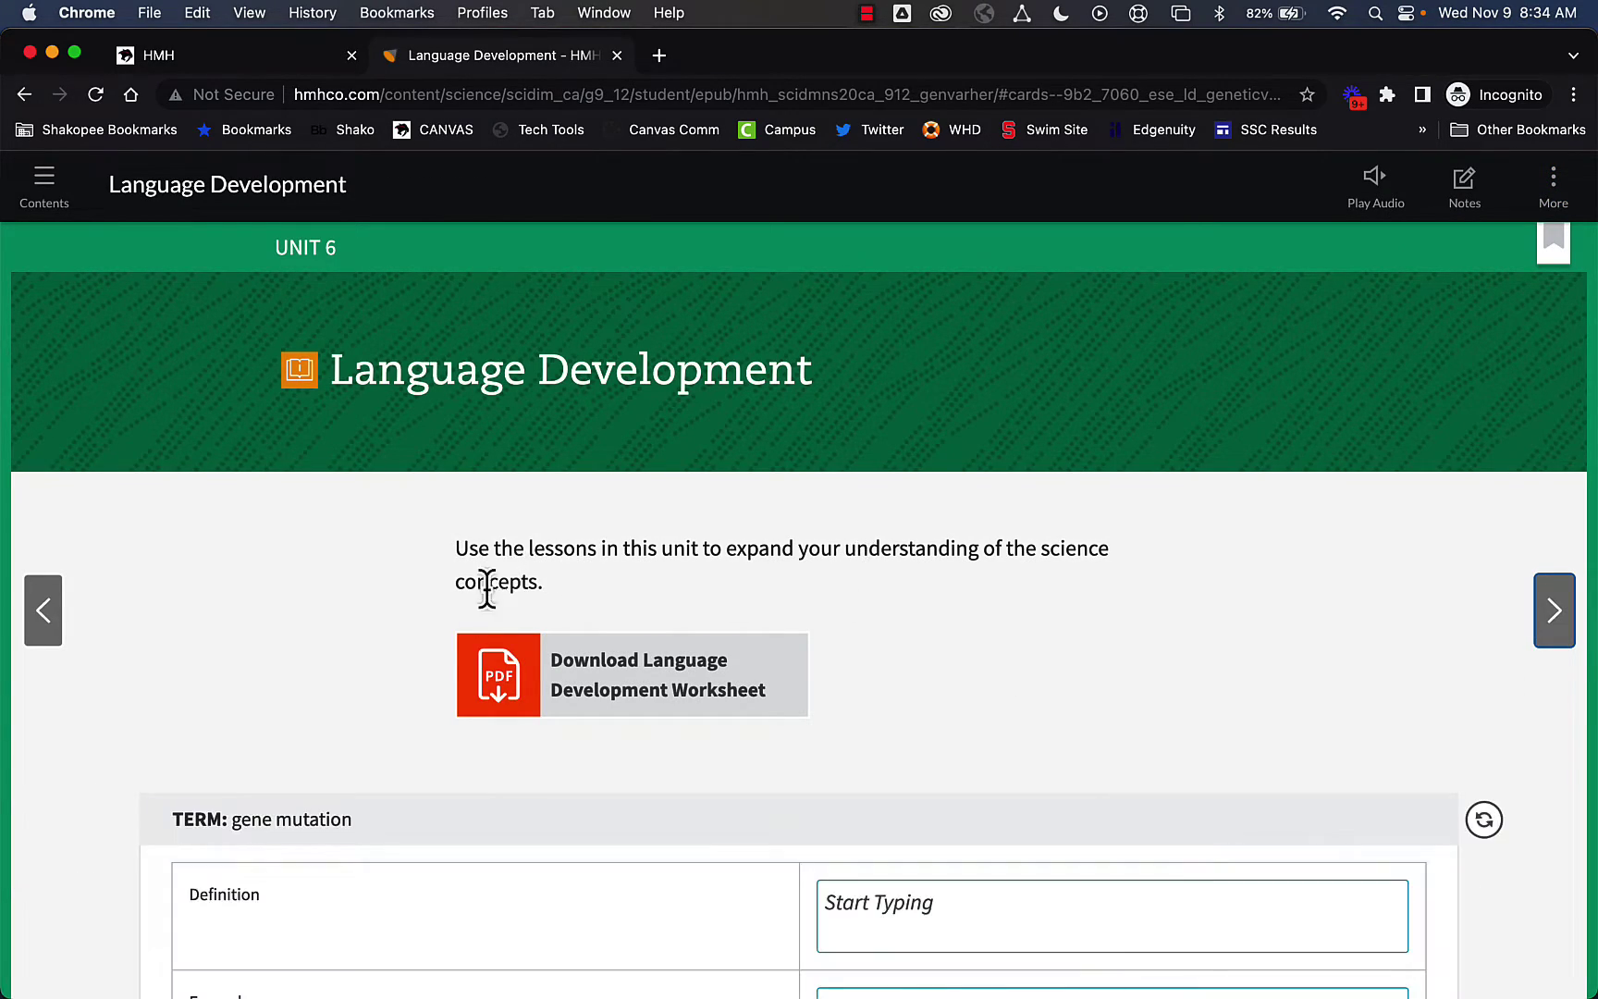
Scroll through the gene mutation term table and bring up the Print dialog for the page
{"action": "scroll", "coordinate": [406, 601], "scroll_direction": "down", "scroll_amount": 3}
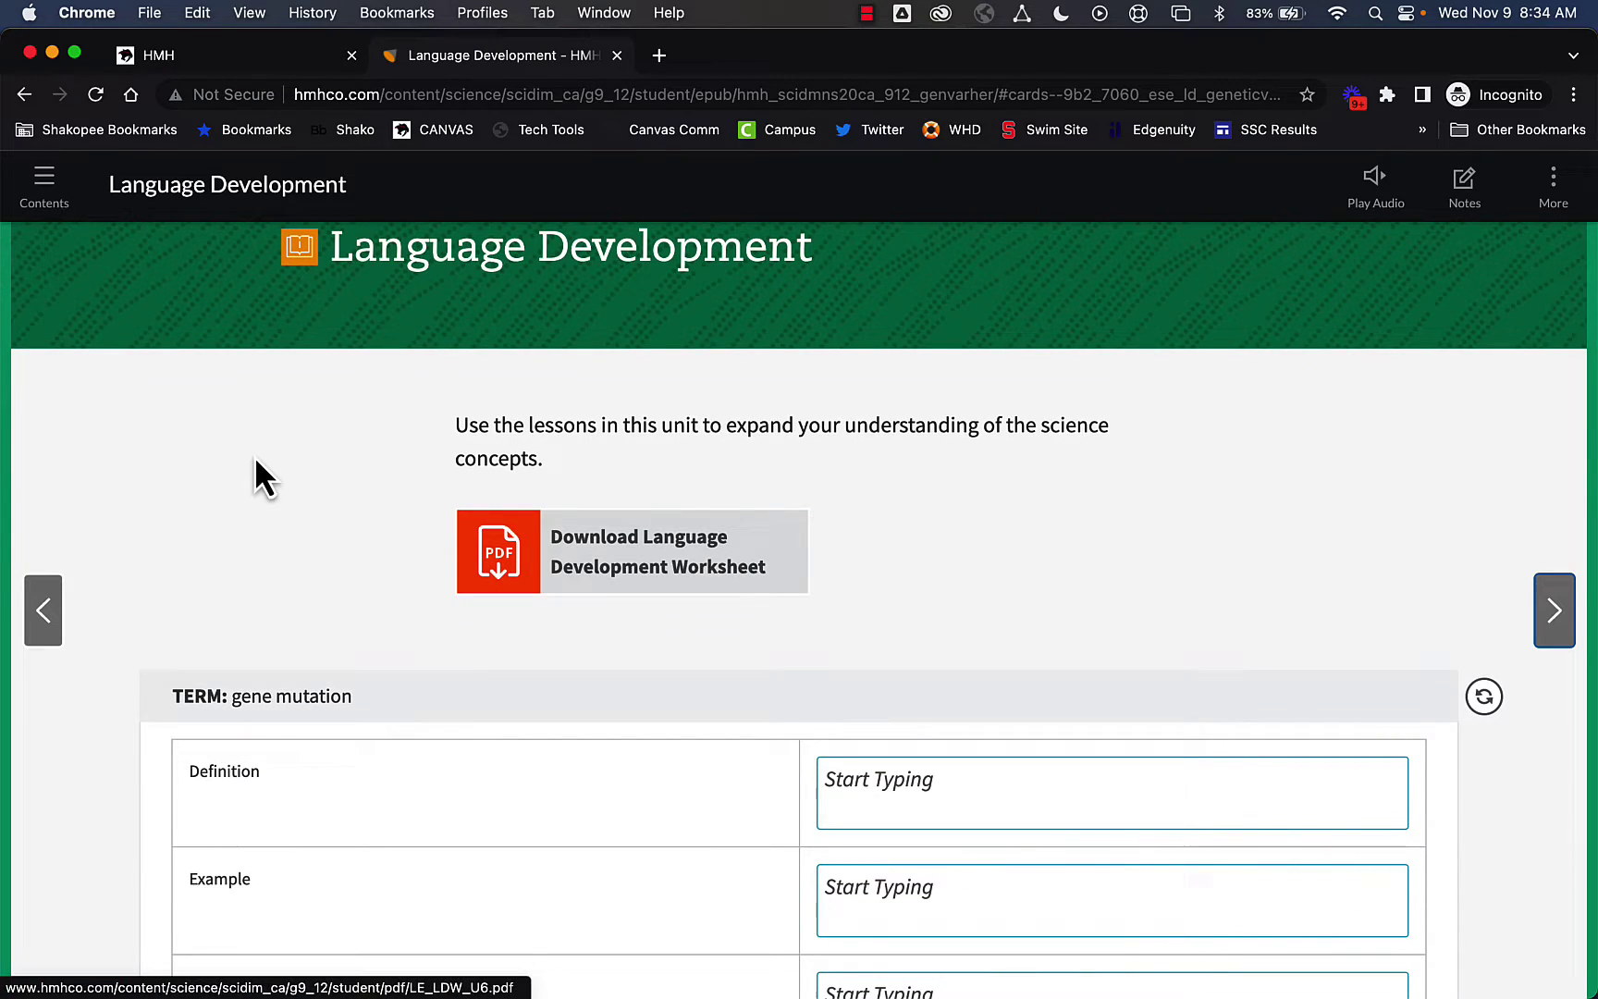
{"action": "scroll", "coordinate": [255, 459], "scroll_direction": "down", "scroll_amount": 3}
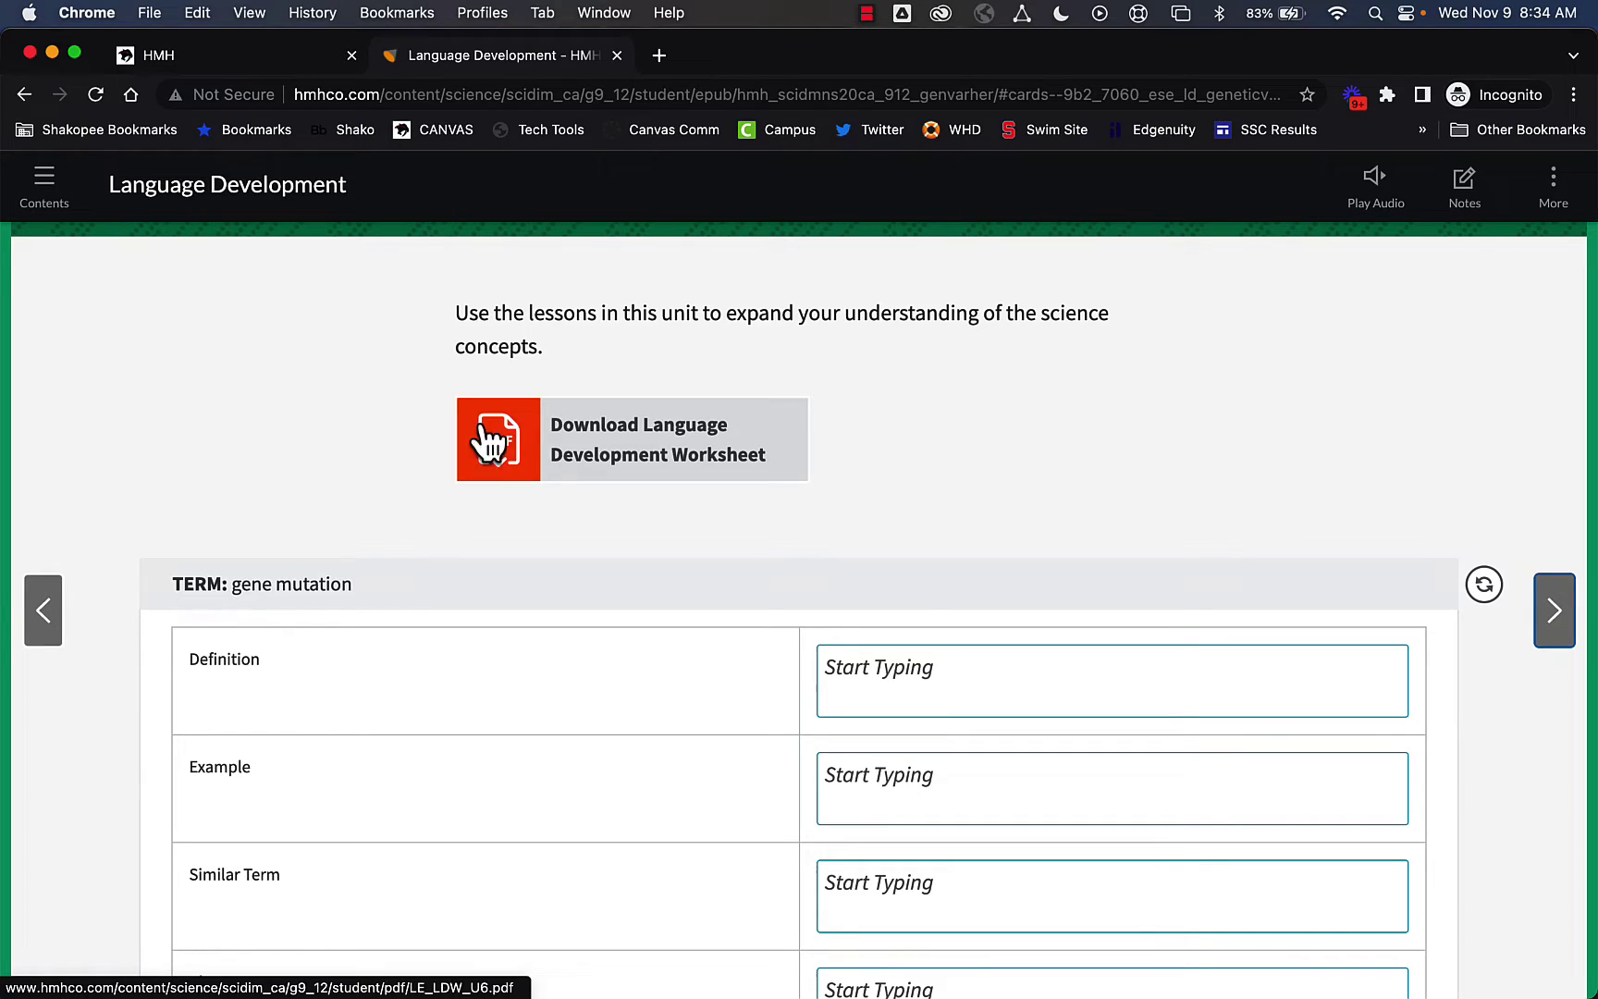
{"action": "scroll", "coordinate": [388, 435], "scroll_direction": "down", "scroll_amount": 3}
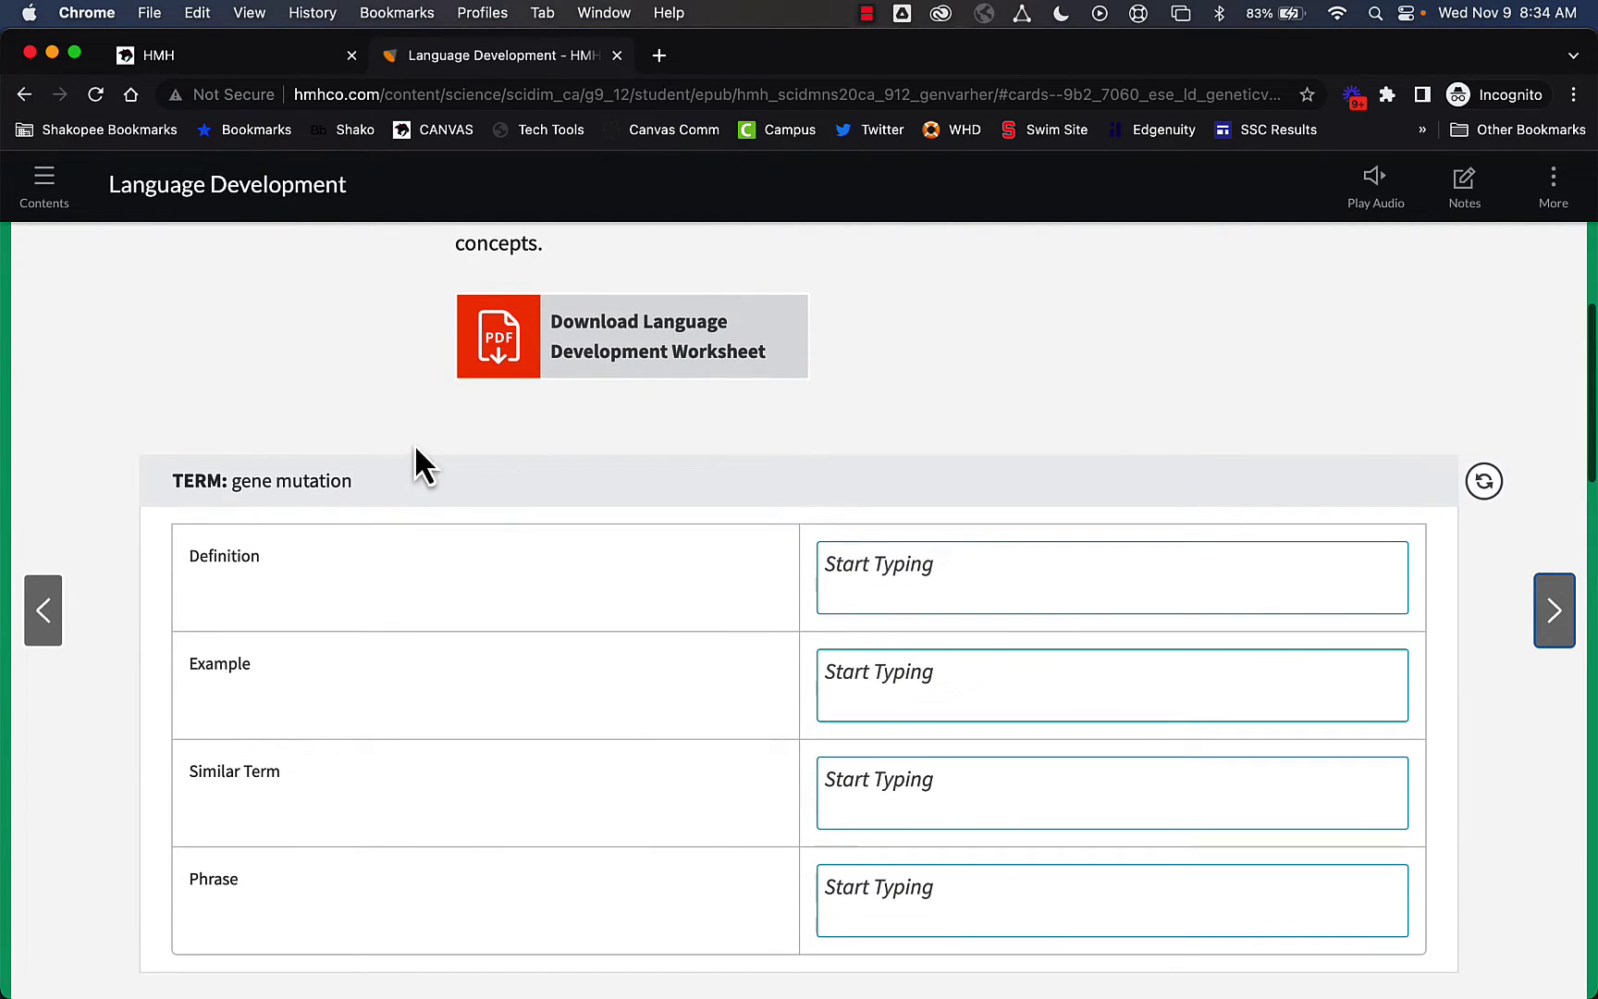
{"action": "scroll", "coordinate": [258, 545], "scroll_direction": "down", "scroll_amount": 2}
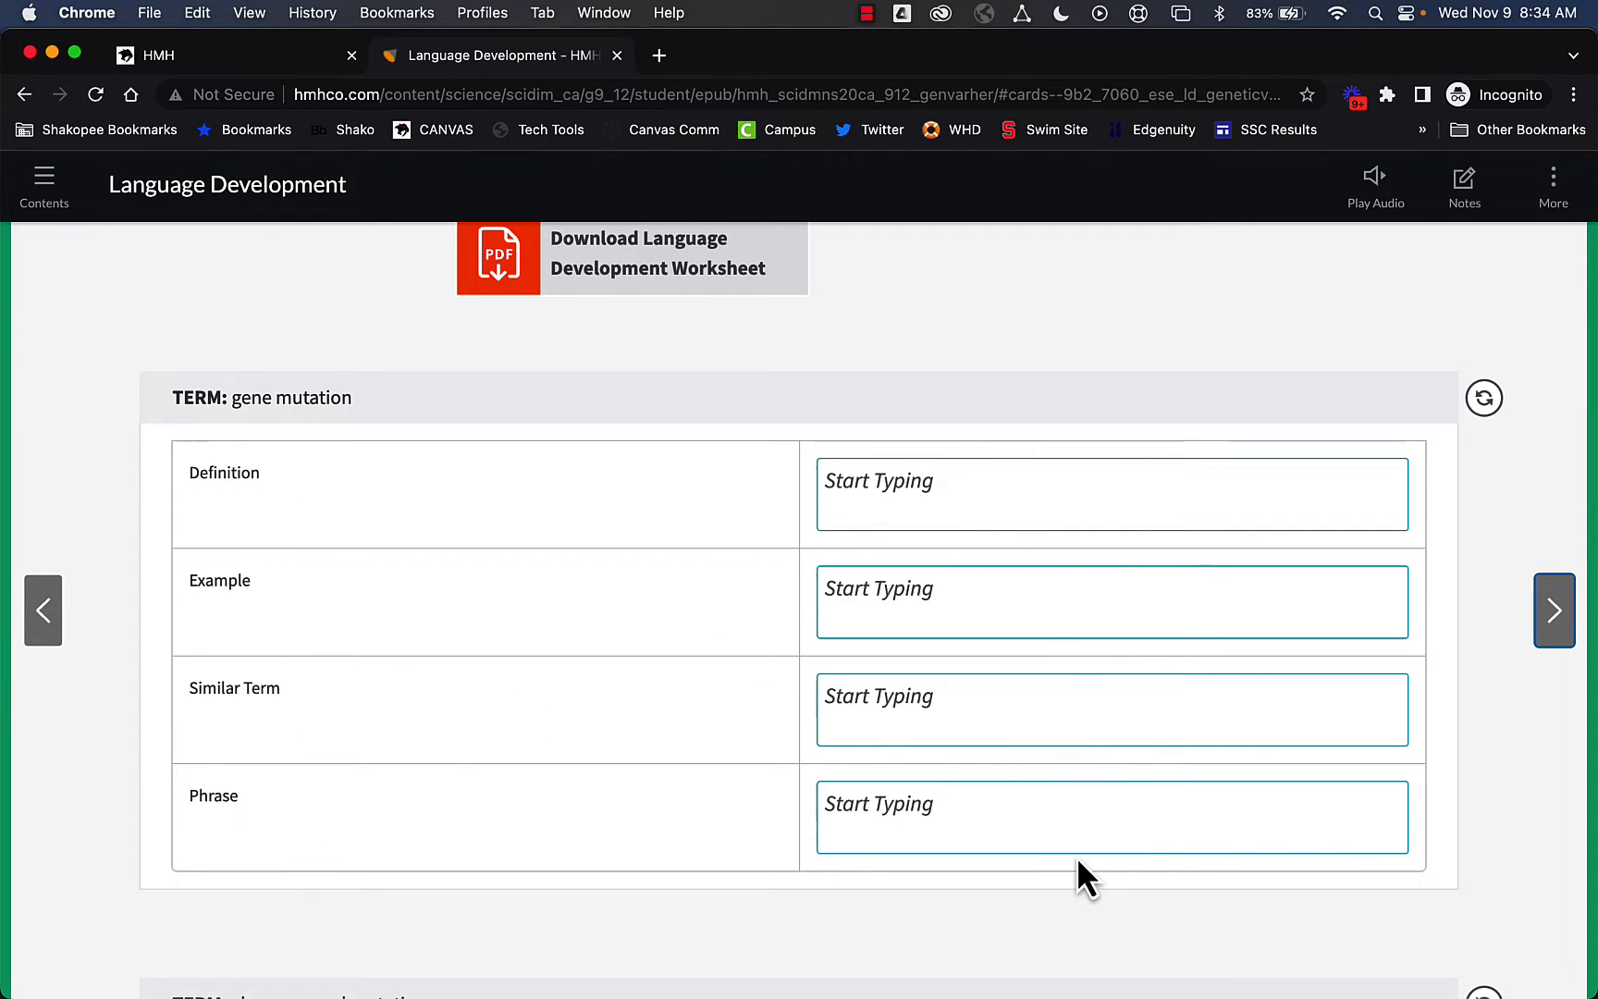
{"action": "scroll", "coordinate": [403, 633], "scroll_direction": "down", "scroll_amount": 2}
{"action": "scroll", "coordinate": [400, 616], "scroll_direction": "down", "scroll_amount": 2}
{"action": "scroll", "coordinate": [221, 454], "scroll_direction": "up", "scroll_amount": 3}
{"action": "key", "text": "Tab"}
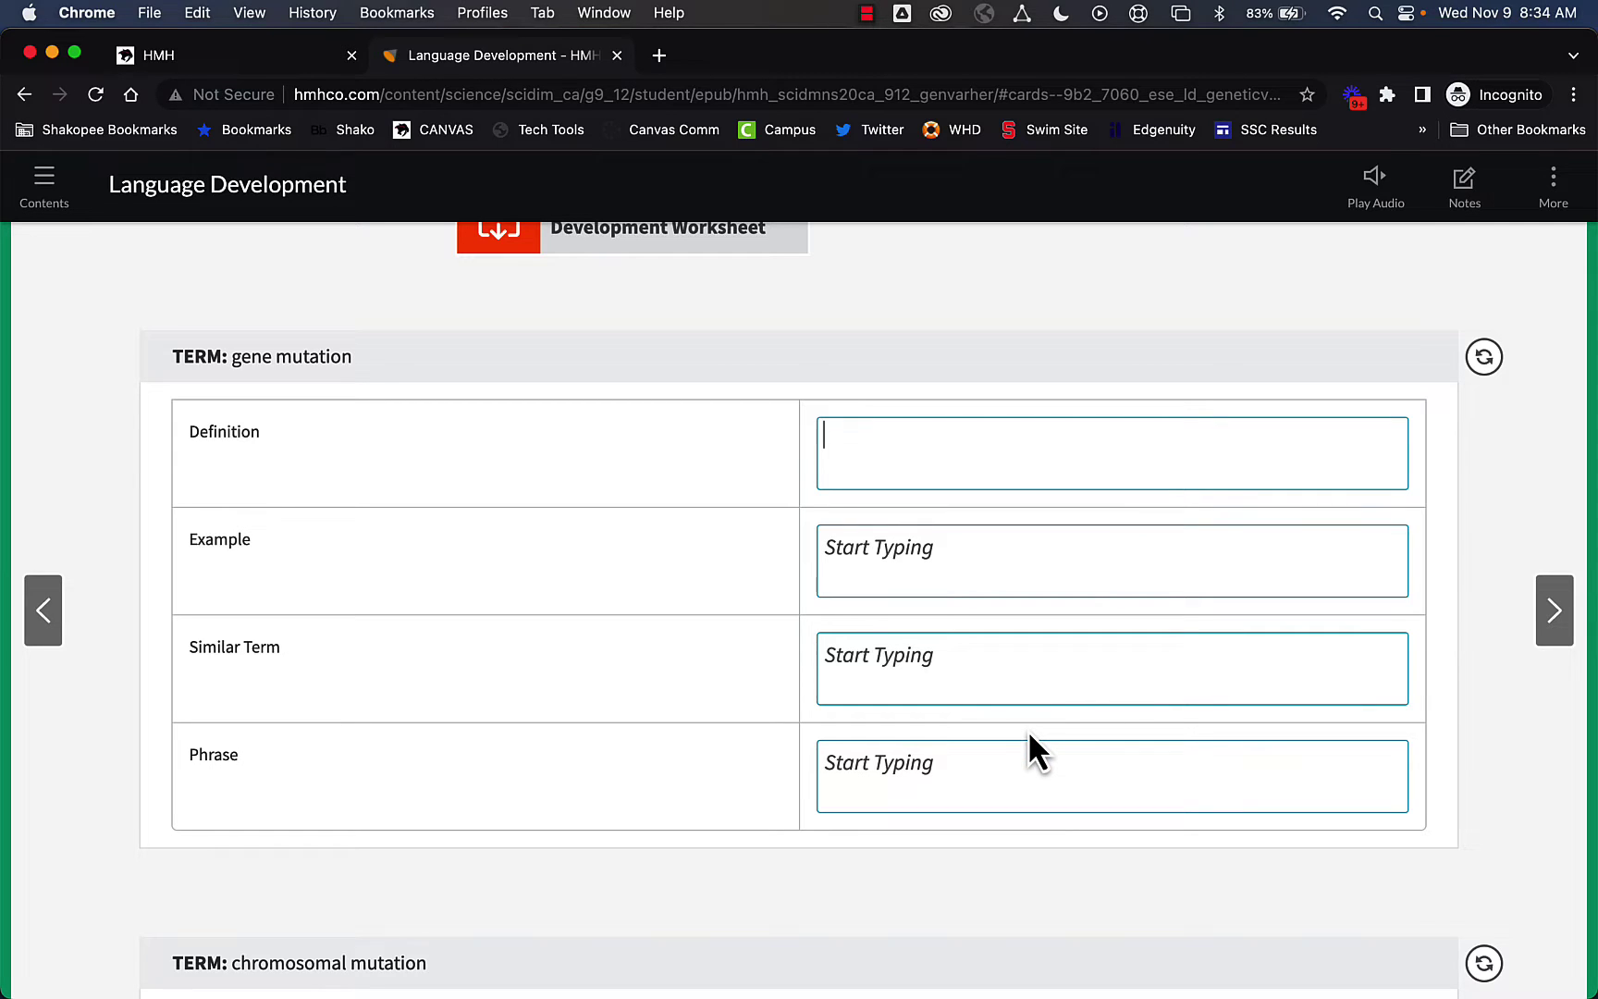
{"action": "key", "text": "super+p"}
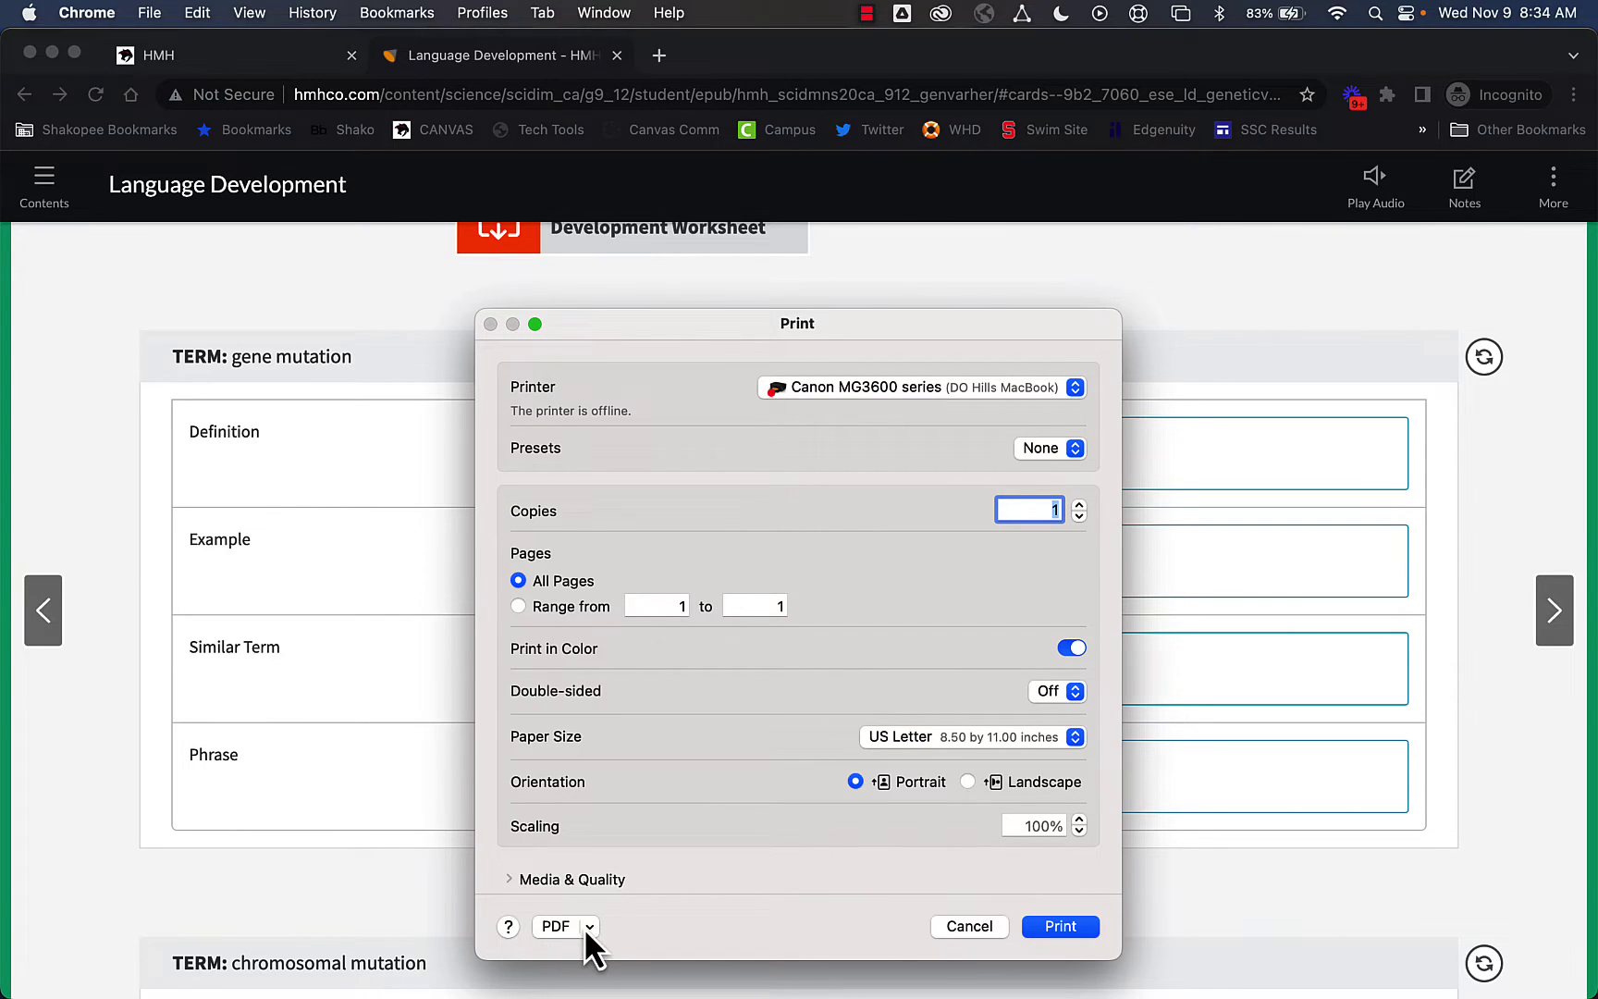
Start a Save as PDF from the print dialog, then cancel it and the printing
{"action": "left_click", "coordinate": [589, 927]}
{"action": "left_click", "coordinate": [669, 752]}
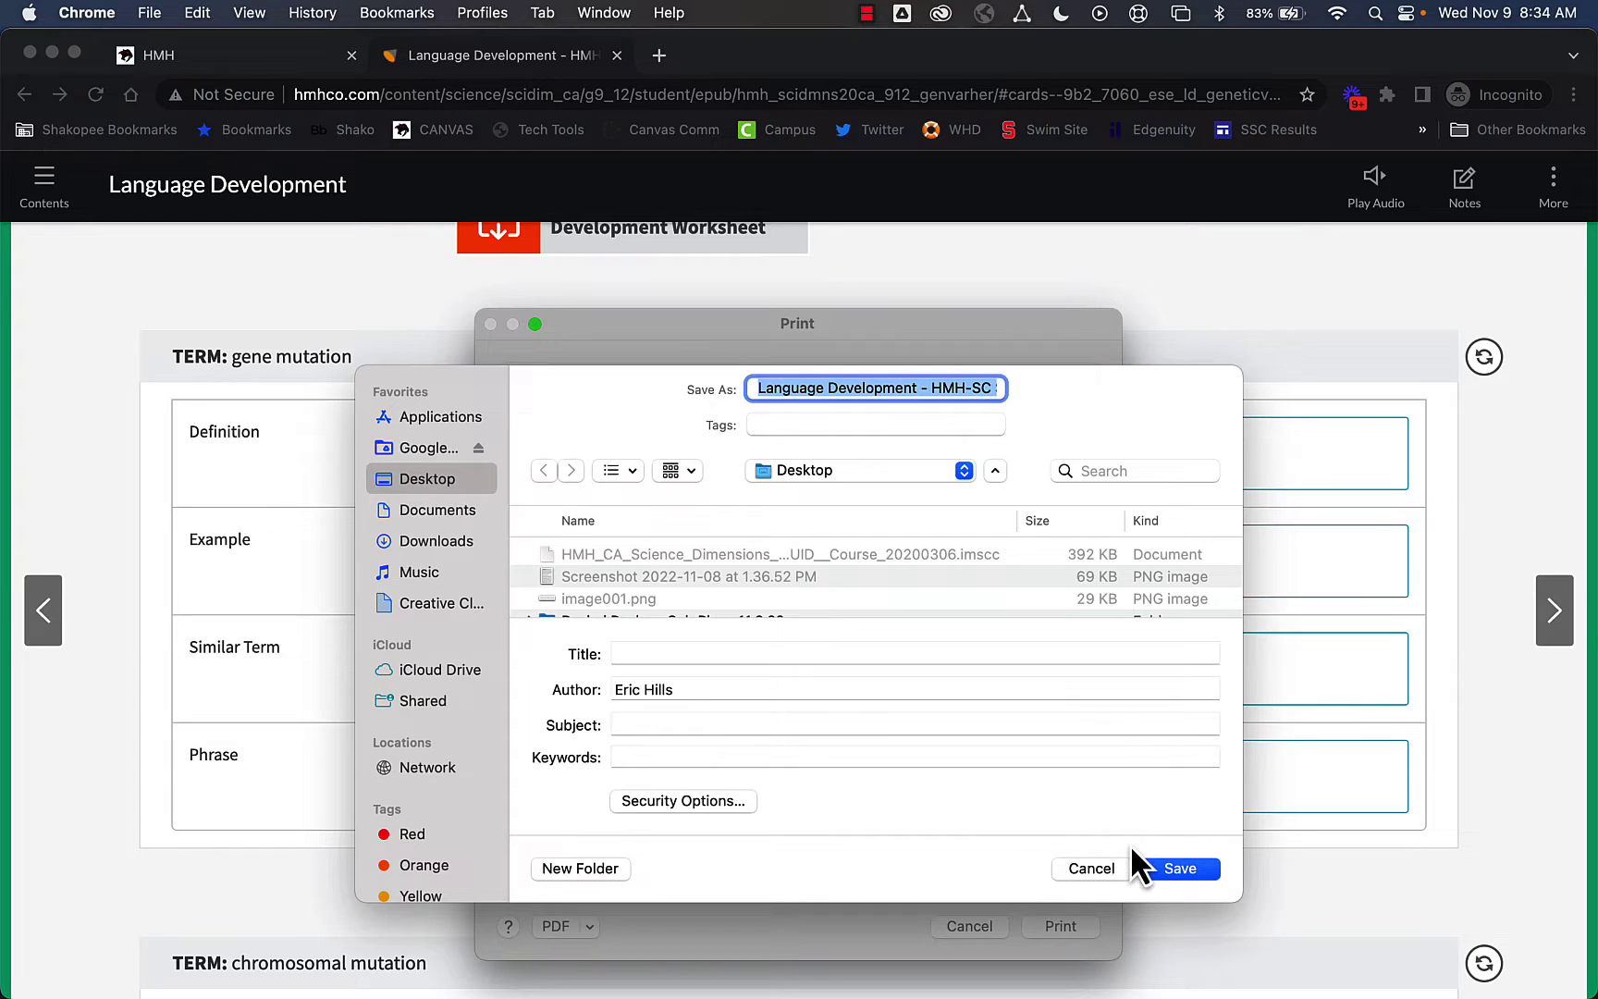
{"action": "left_click", "coordinate": [1115, 869]}
{"action": "left_click", "coordinate": [975, 929]}
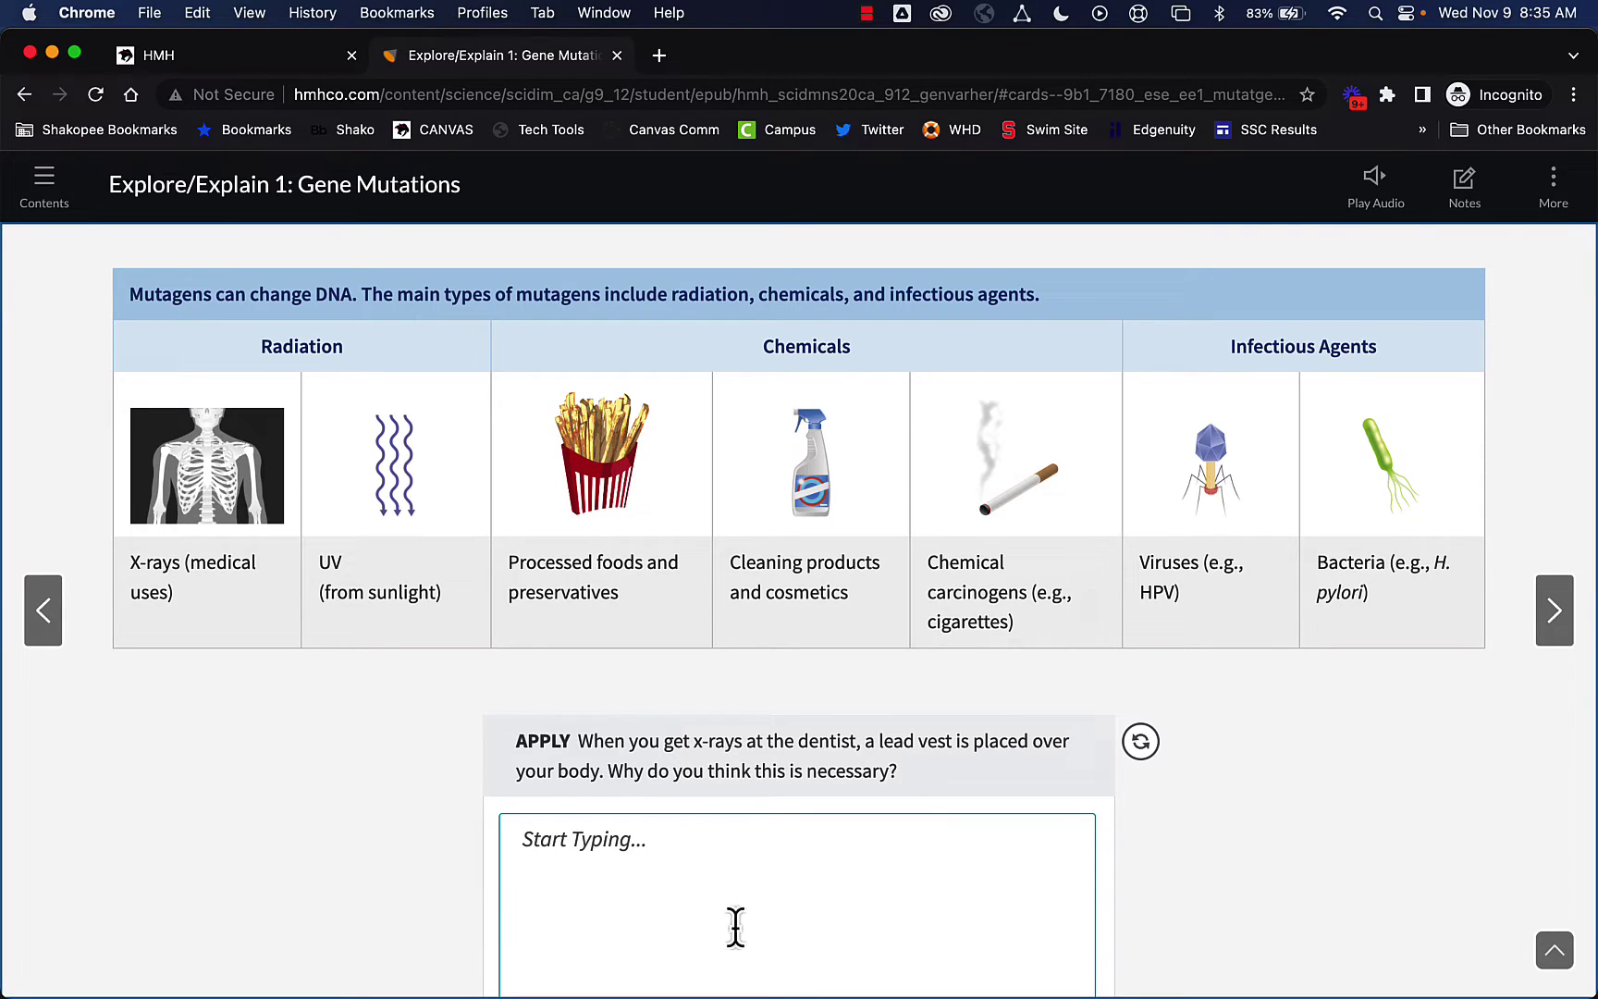
Browse the Explore/Explain 1: Gene Mutations page, then switch back to the Canvas Modules window
{"action": "scroll", "coordinate": [384, 650], "scroll_direction": "down", "scroll_amount": 10}
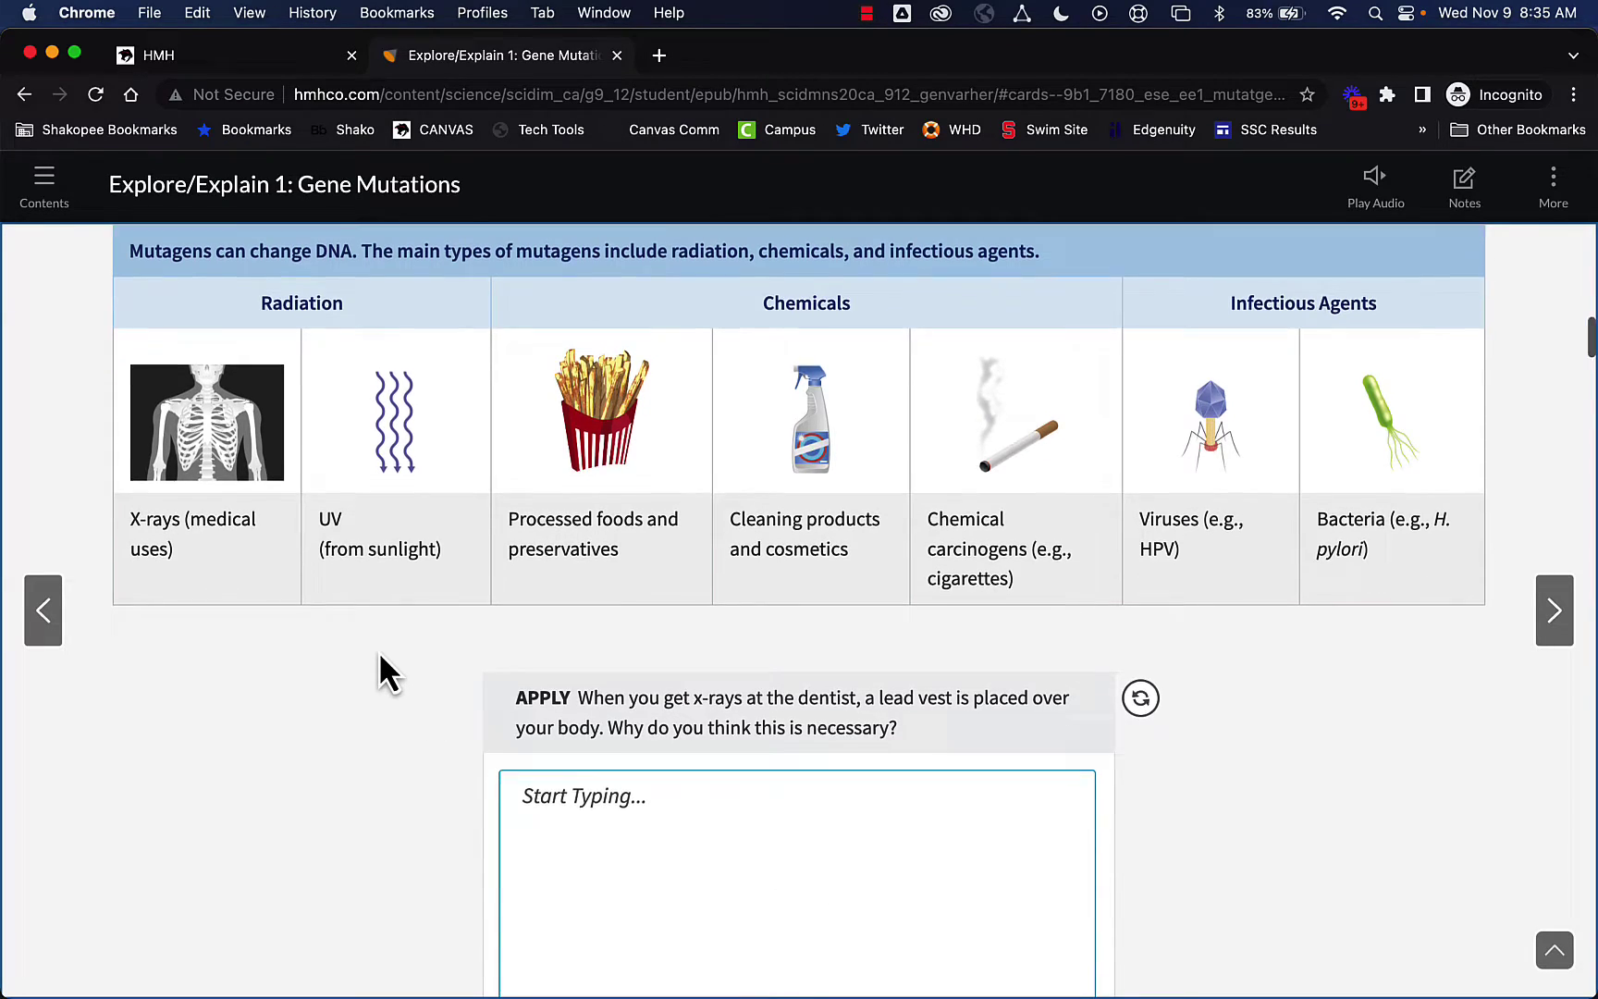
{"action": "scroll", "coordinate": [379, 654], "scroll_direction": "up", "scroll_amount": 9}
{"action": "scroll", "coordinate": [379, 650], "scroll_direction": "up", "scroll_amount": 10}
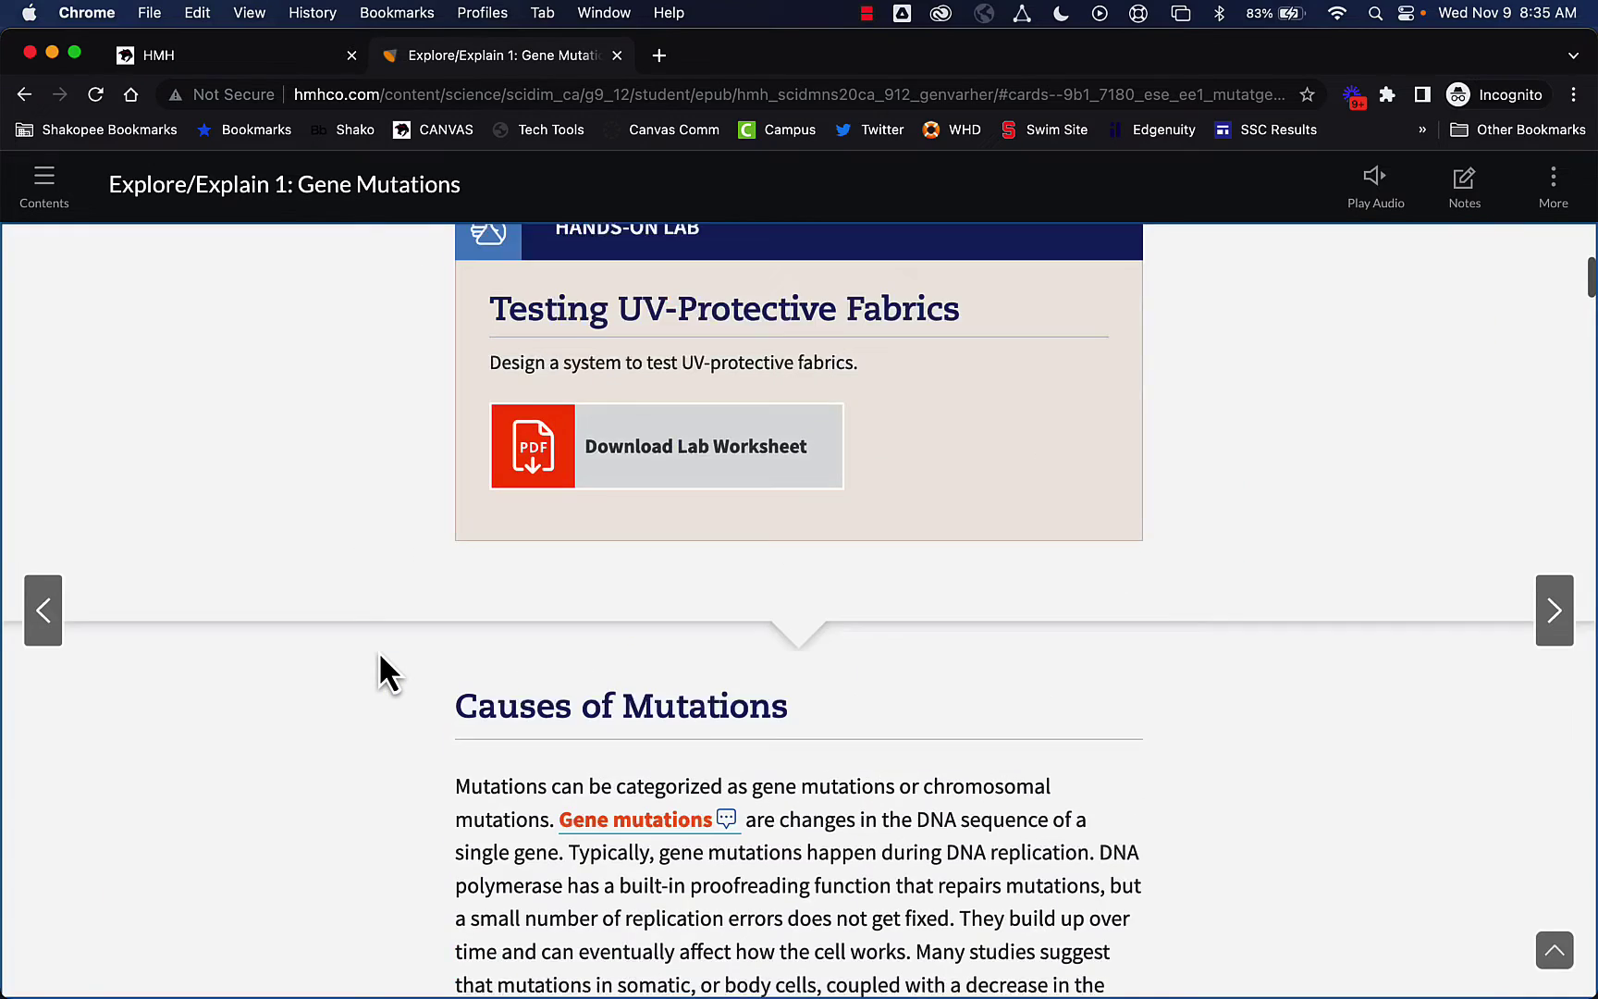
{"action": "scroll", "coordinate": [379, 650], "scroll_direction": "down", "scroll_amount": 6}
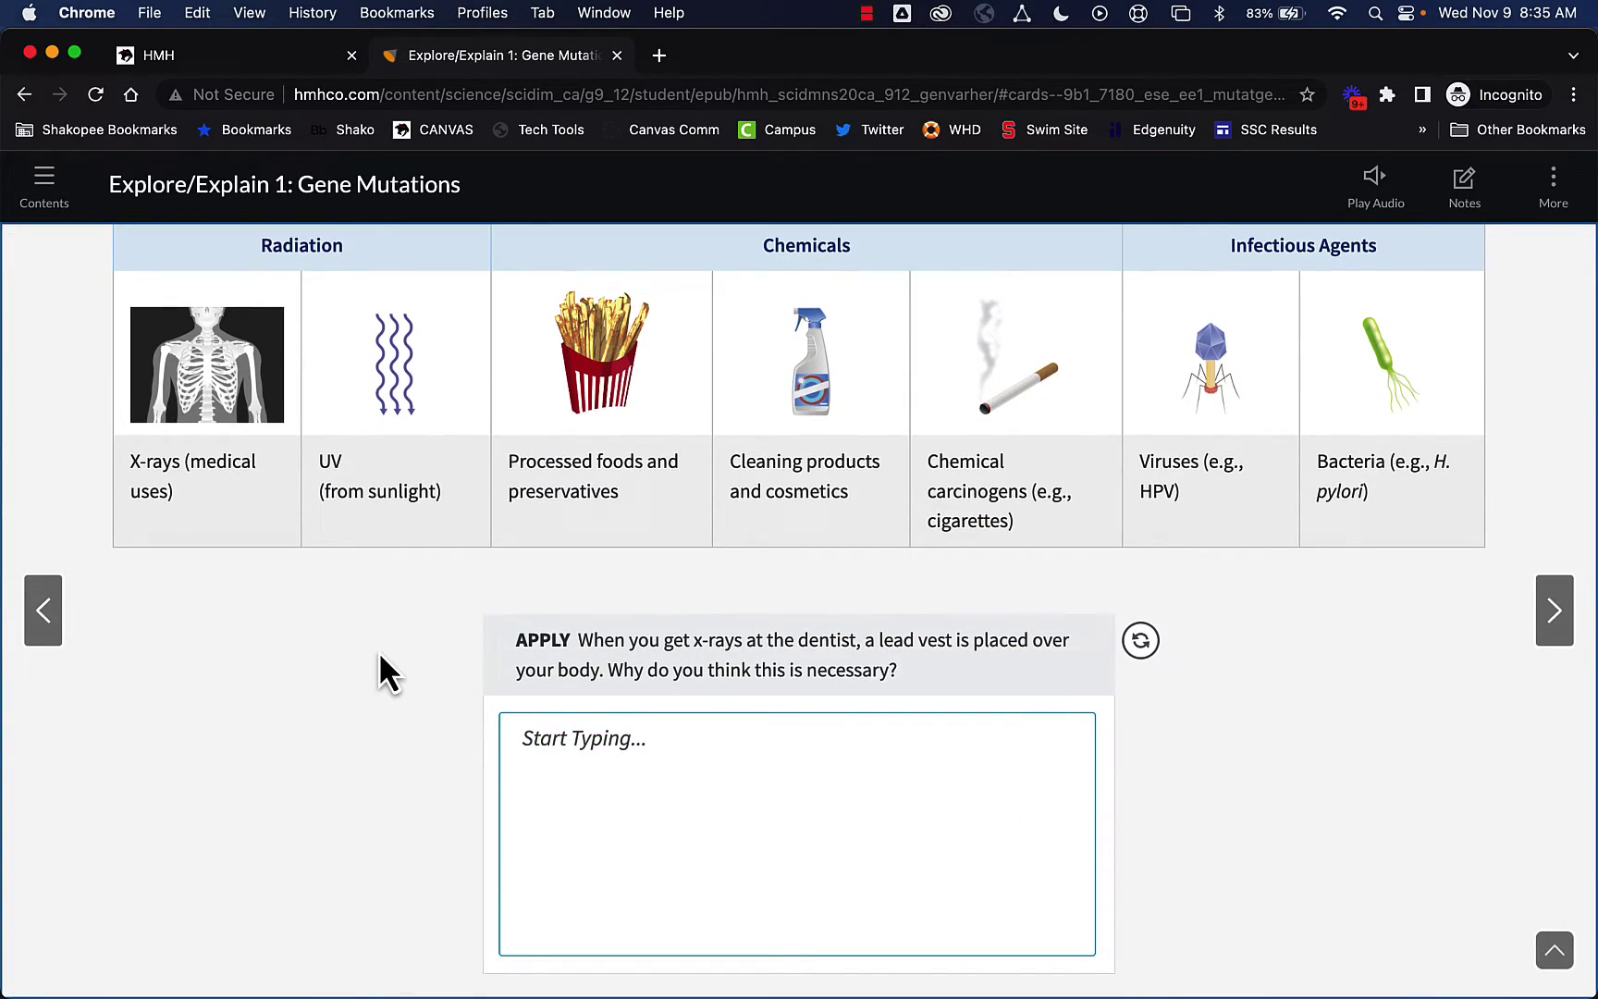
{"action": "key", "text": "super+grave"}
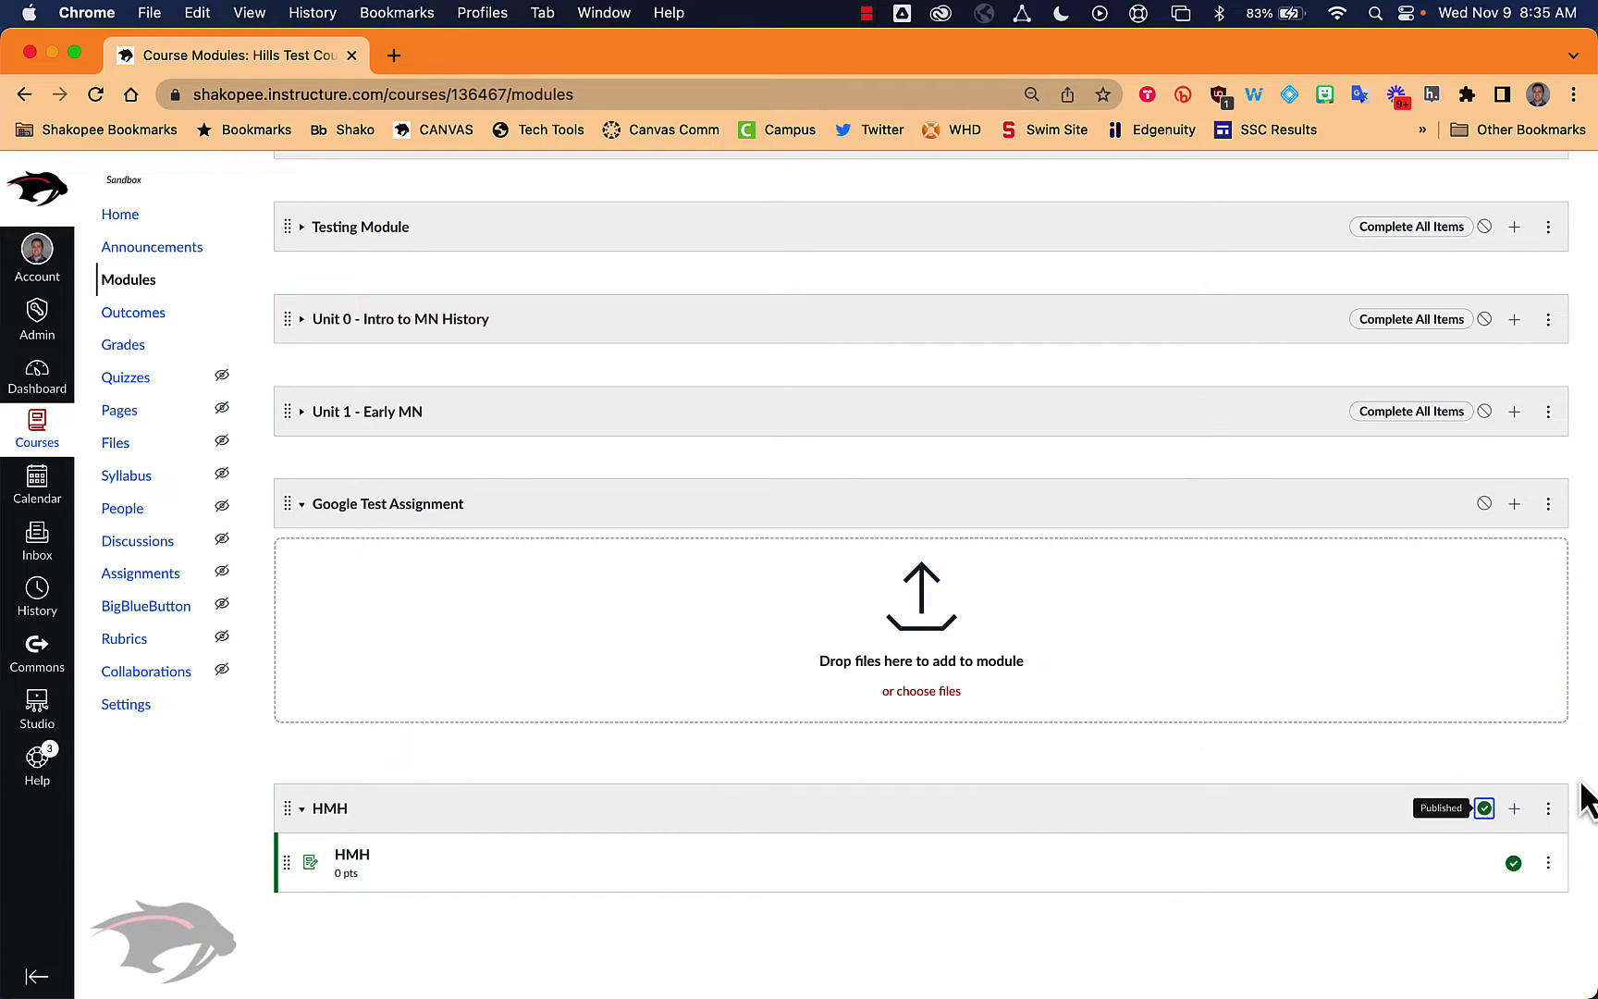
Add an External Tool item to the HMH module using the HMH Ed Linking Tool
{"action": "left_click", "coordinate": [1514, 809]}
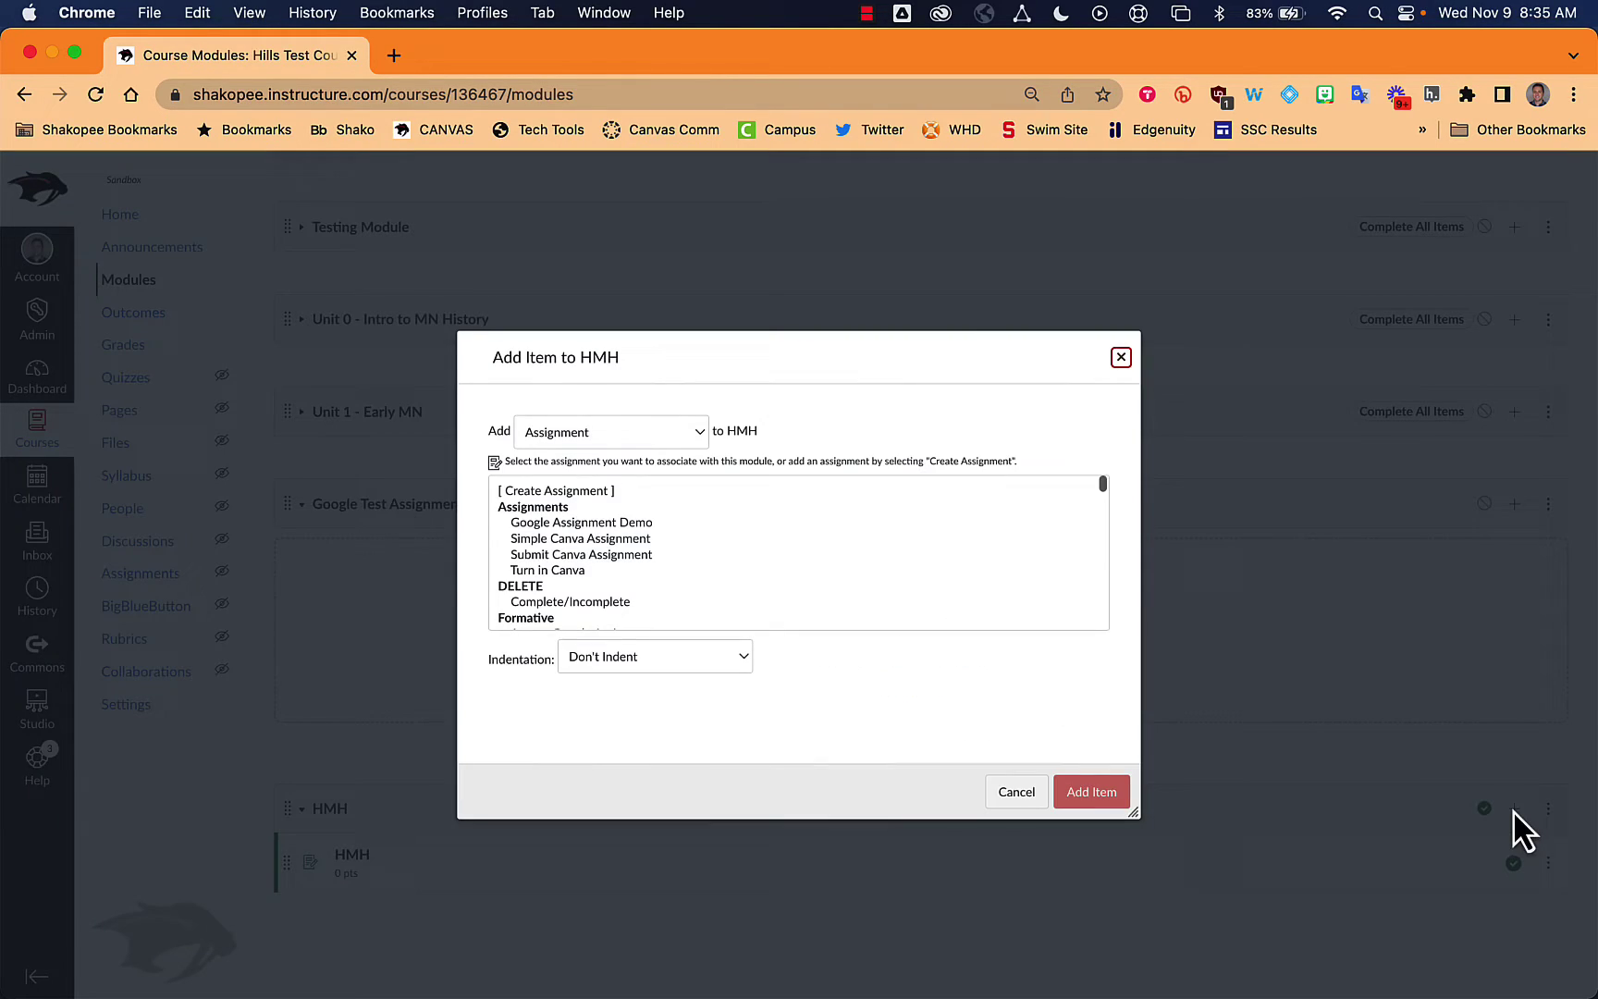
{"action": "left_click", "coordinate": [543, 437]}
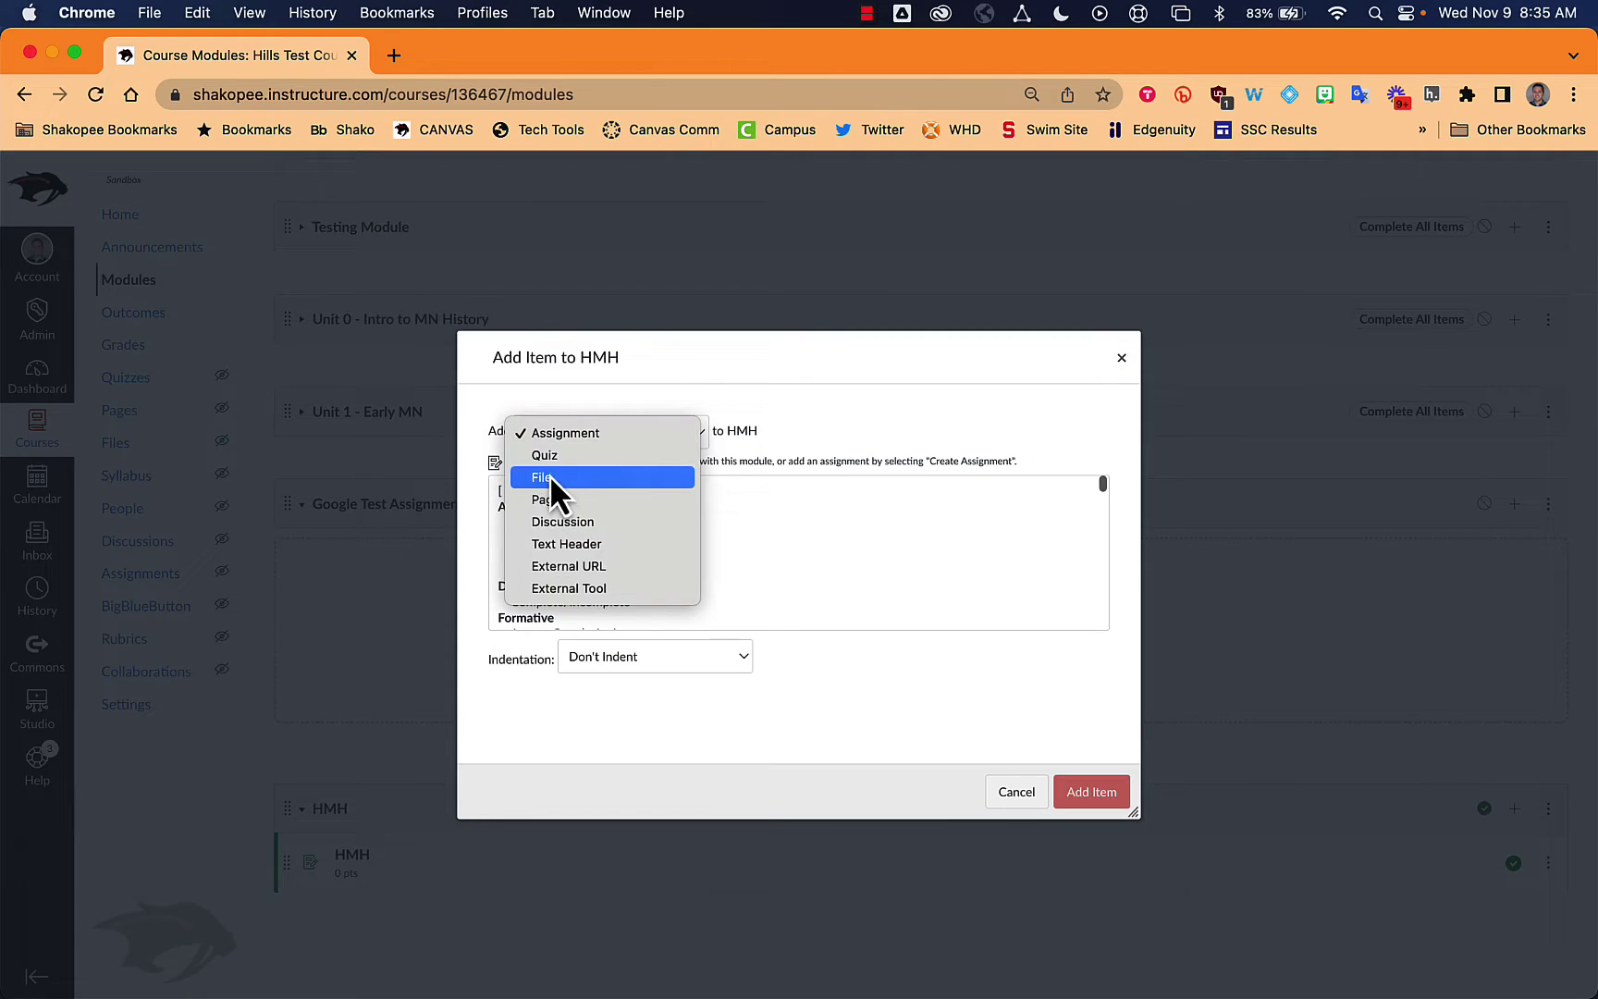
{"action": "left_click", "coordinate": [588, 590]}
{"action": "scroll", "coordinate": [578, 578], "scroll_direction": "down", "scroll_amount": 3}
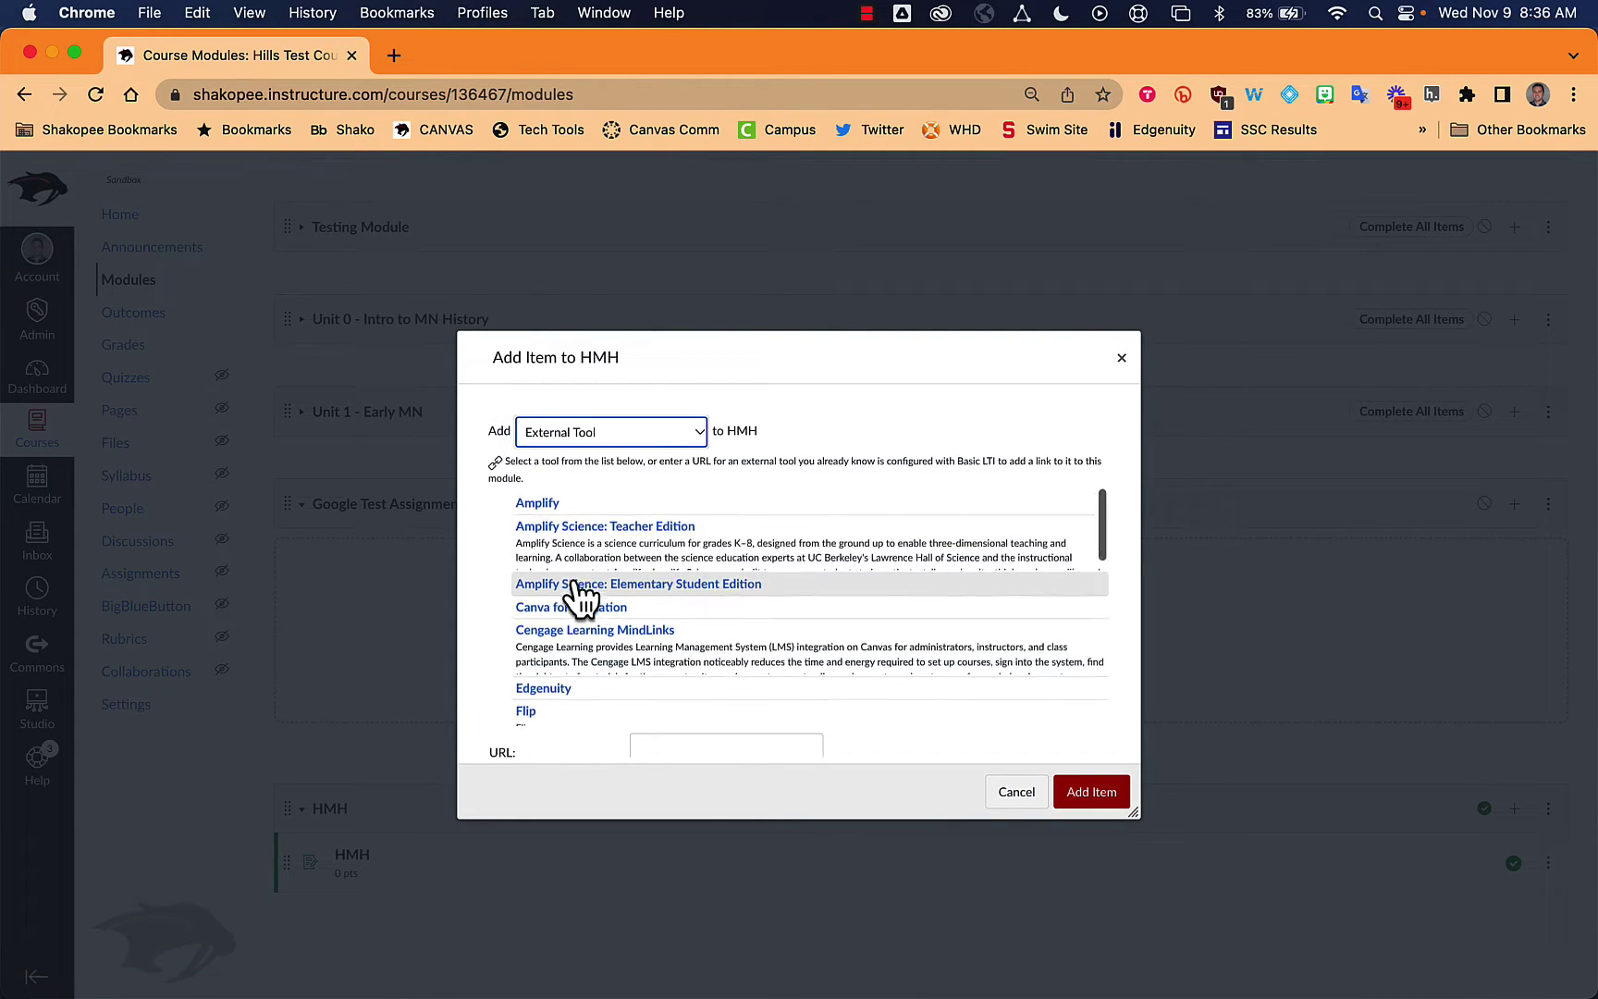
{"action": "scroll", "coordinate": [578, 591], "scroll_direction": "up", "scroll_amount": 3}
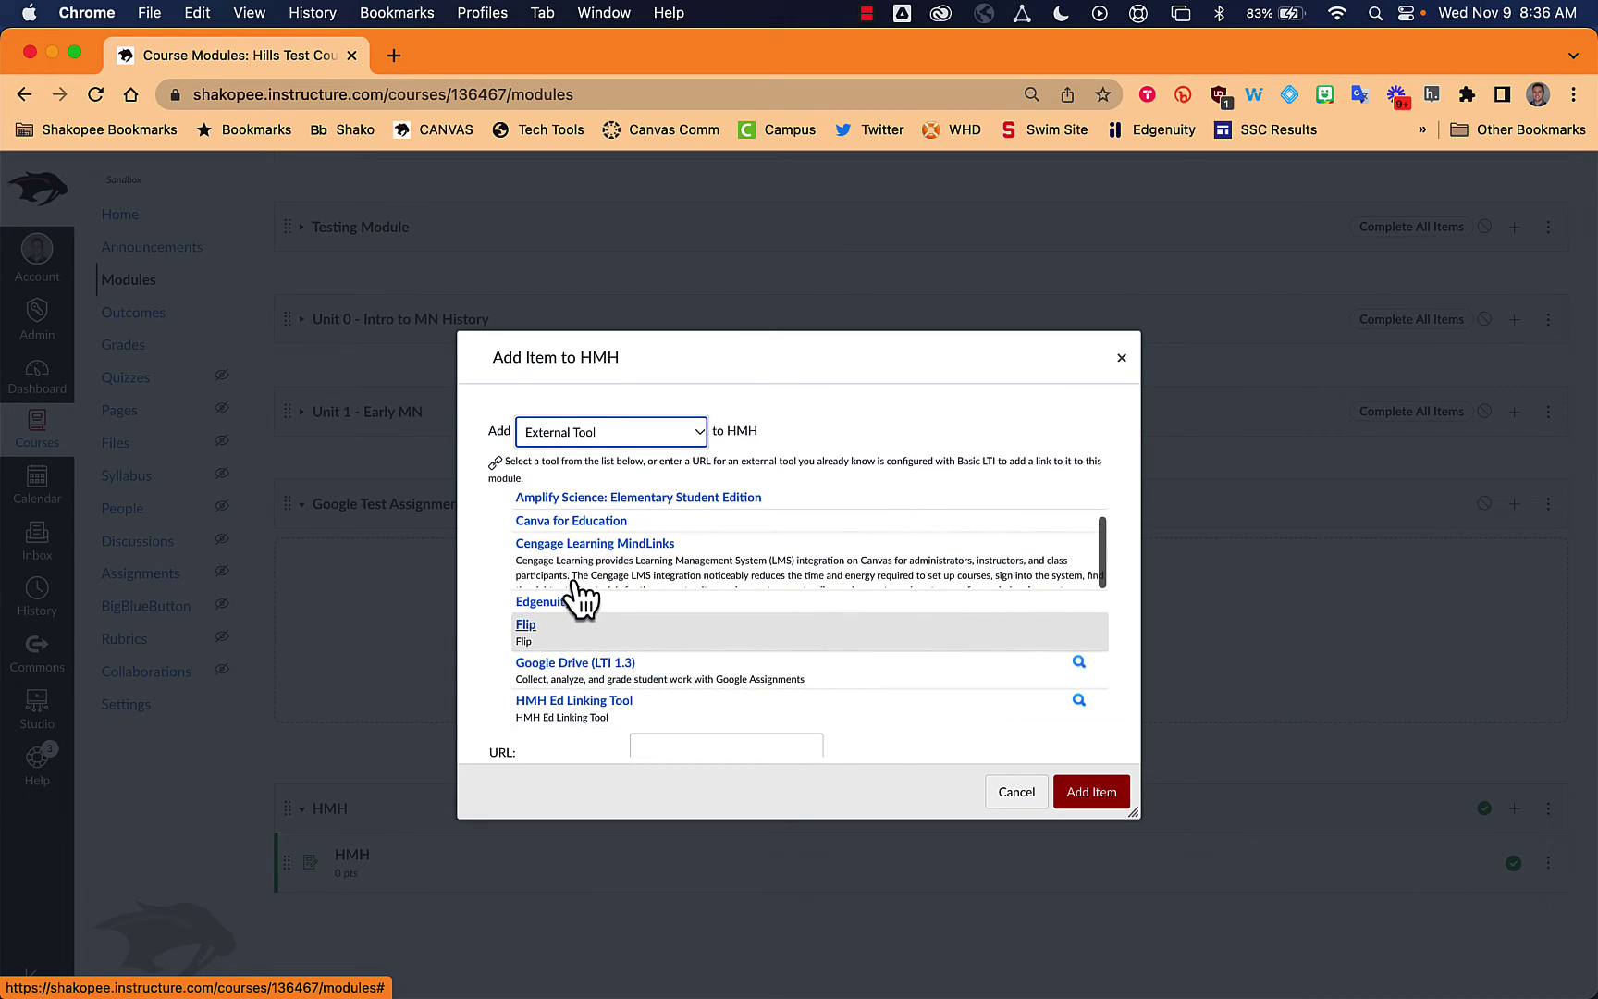
{"action": "scroll", "coordinate": [577, 597], "scroll_direction": "down", "scroll_amount": 2}
{"action": "scroll", "coordinate": [578, 596], "scroll_direction": "down", "scroll_amount": 4}
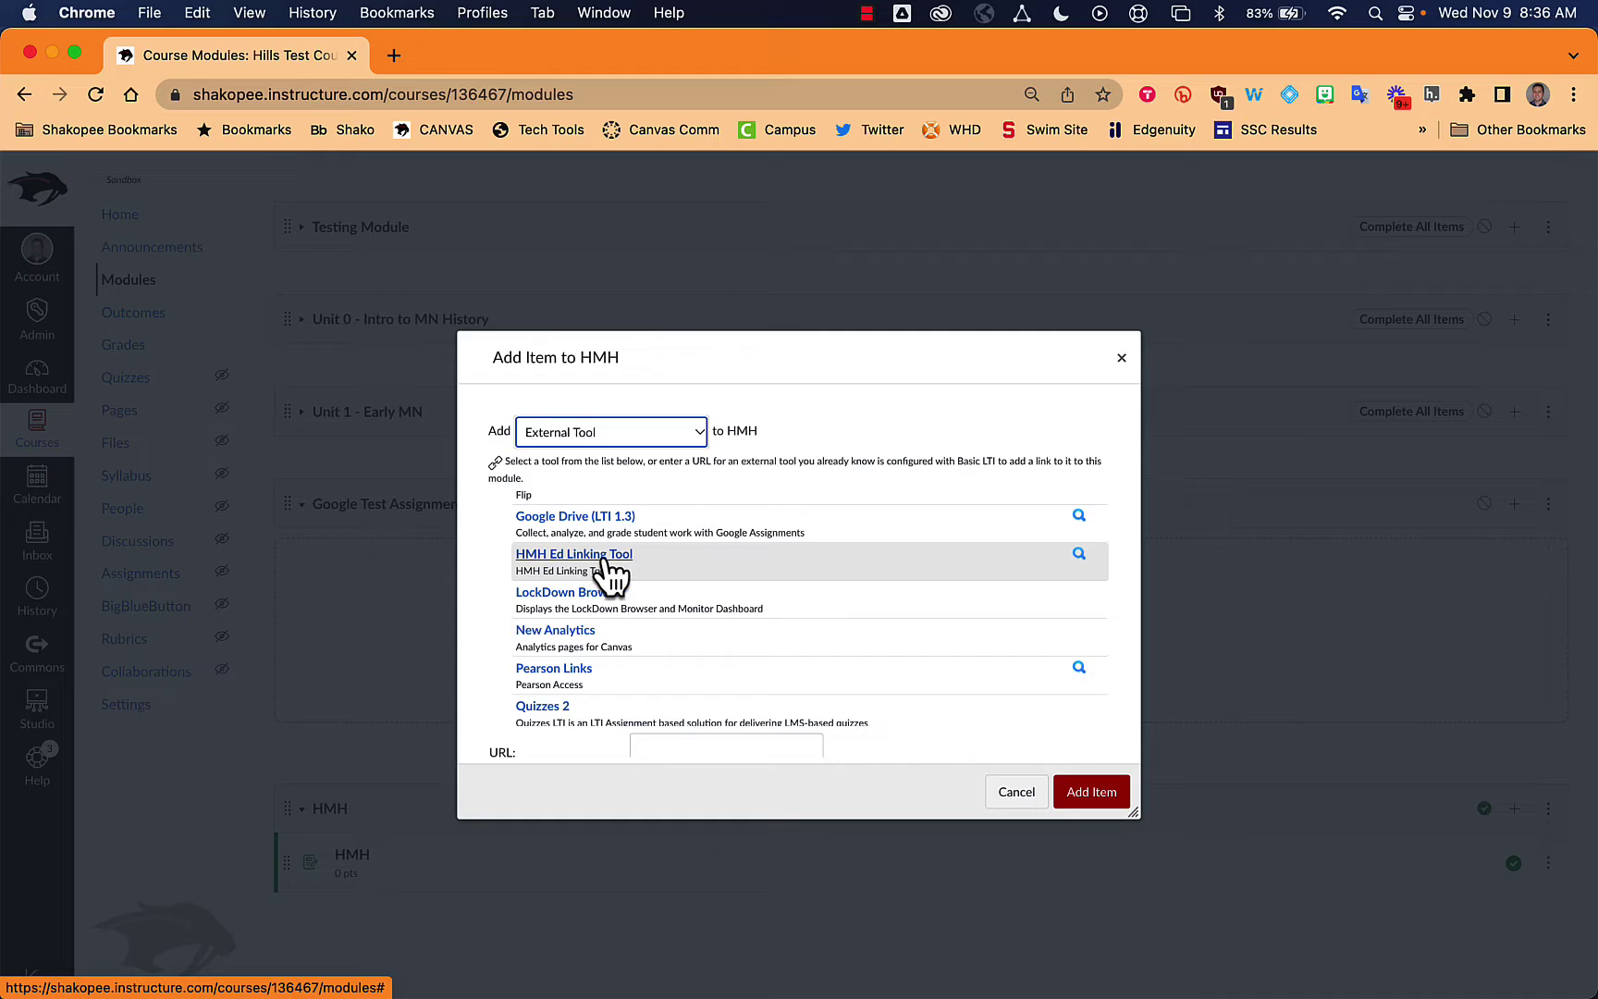
{"action": "left_click", "coordinate": [599, 559]}
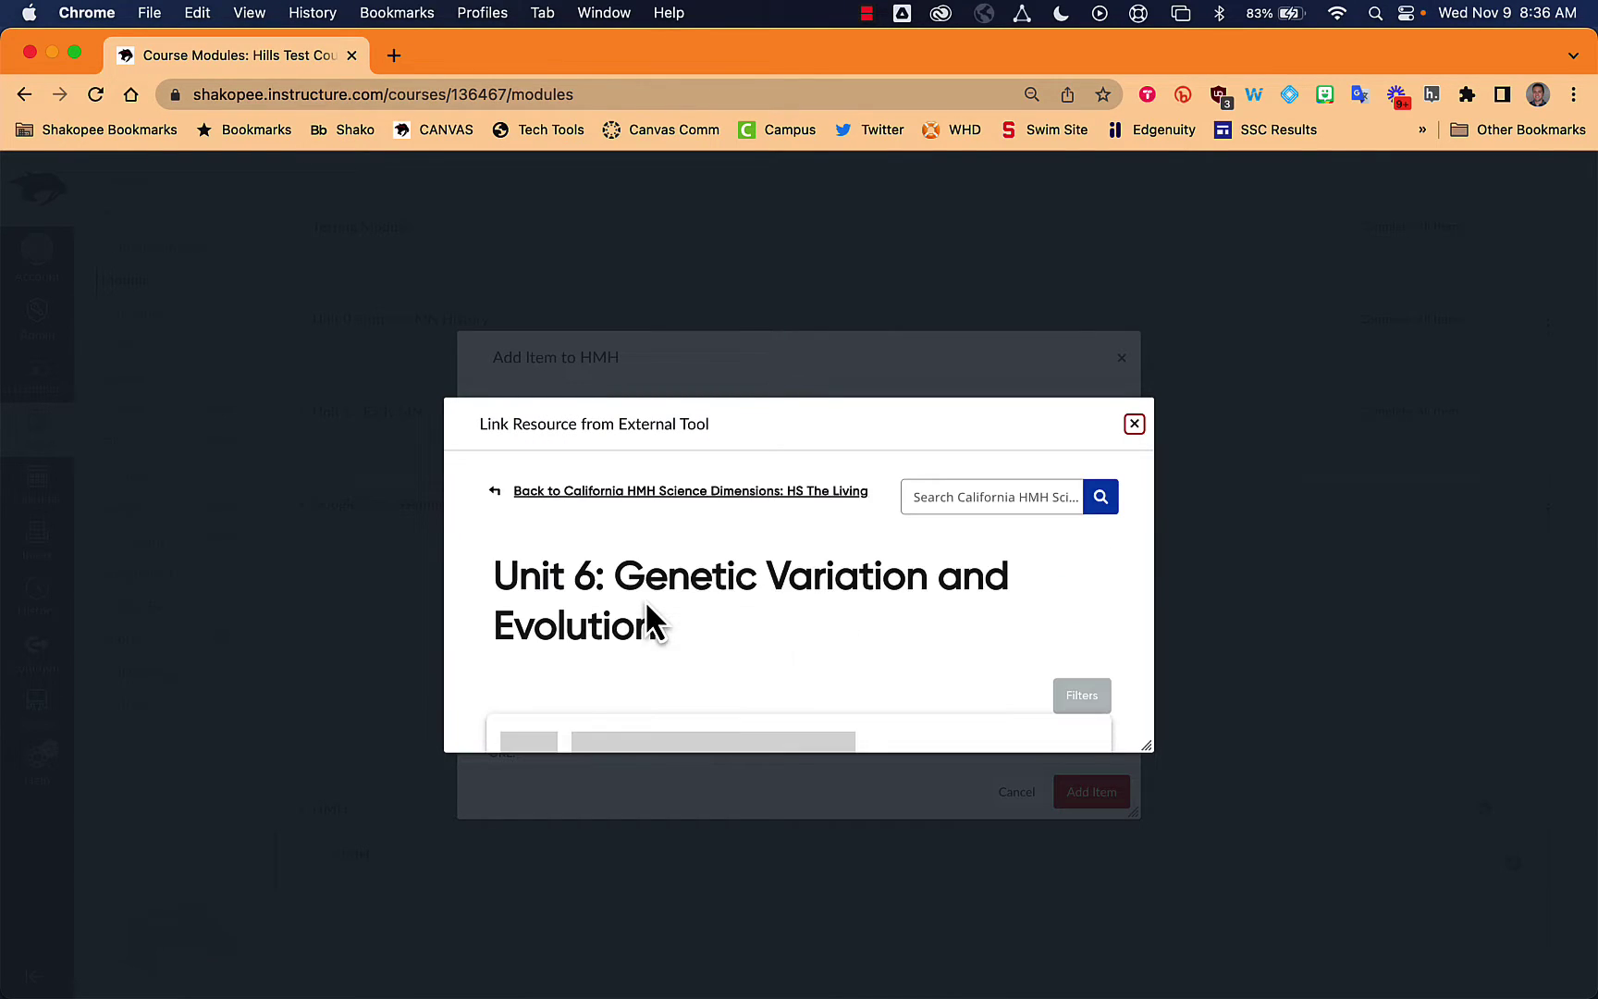
Create an LMS link to the Student eBook Unit Opener: Anchoring Phenomenon and add it to the module
{"action": "scroll", "coordinate": [724, 564], "scroll_direction": "down", "scroll_amount": 2}
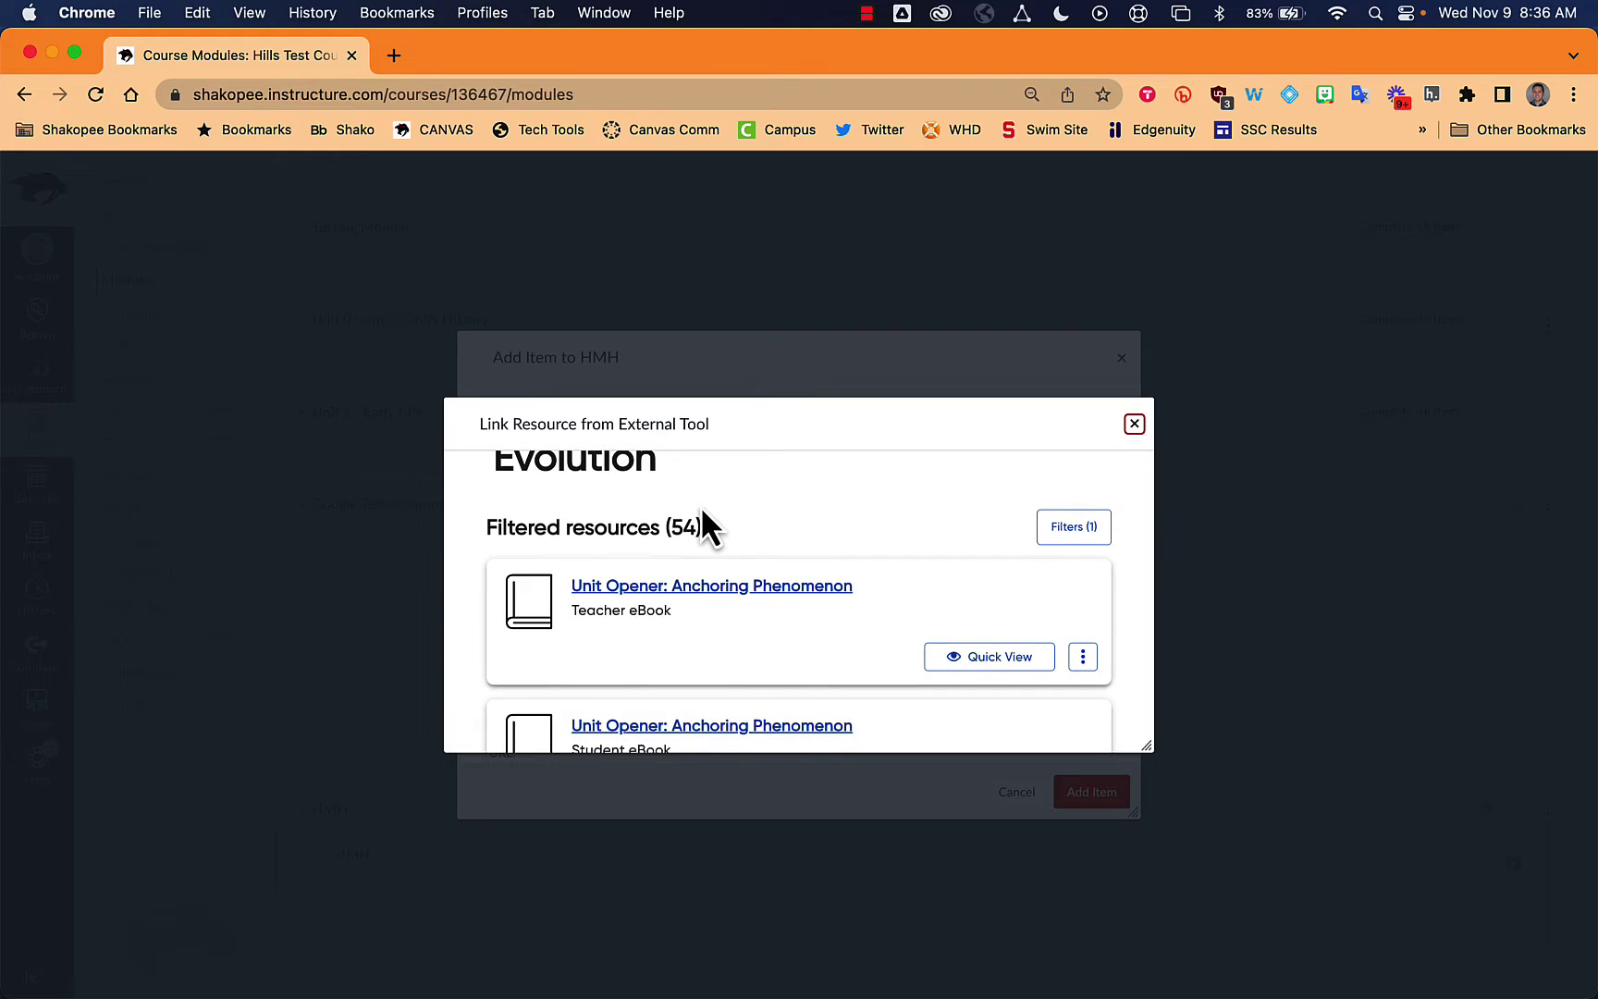
{"action": "scroll", "coordinate": [700, 504], "scroll_direction": "down", "scroll_amount": 1}
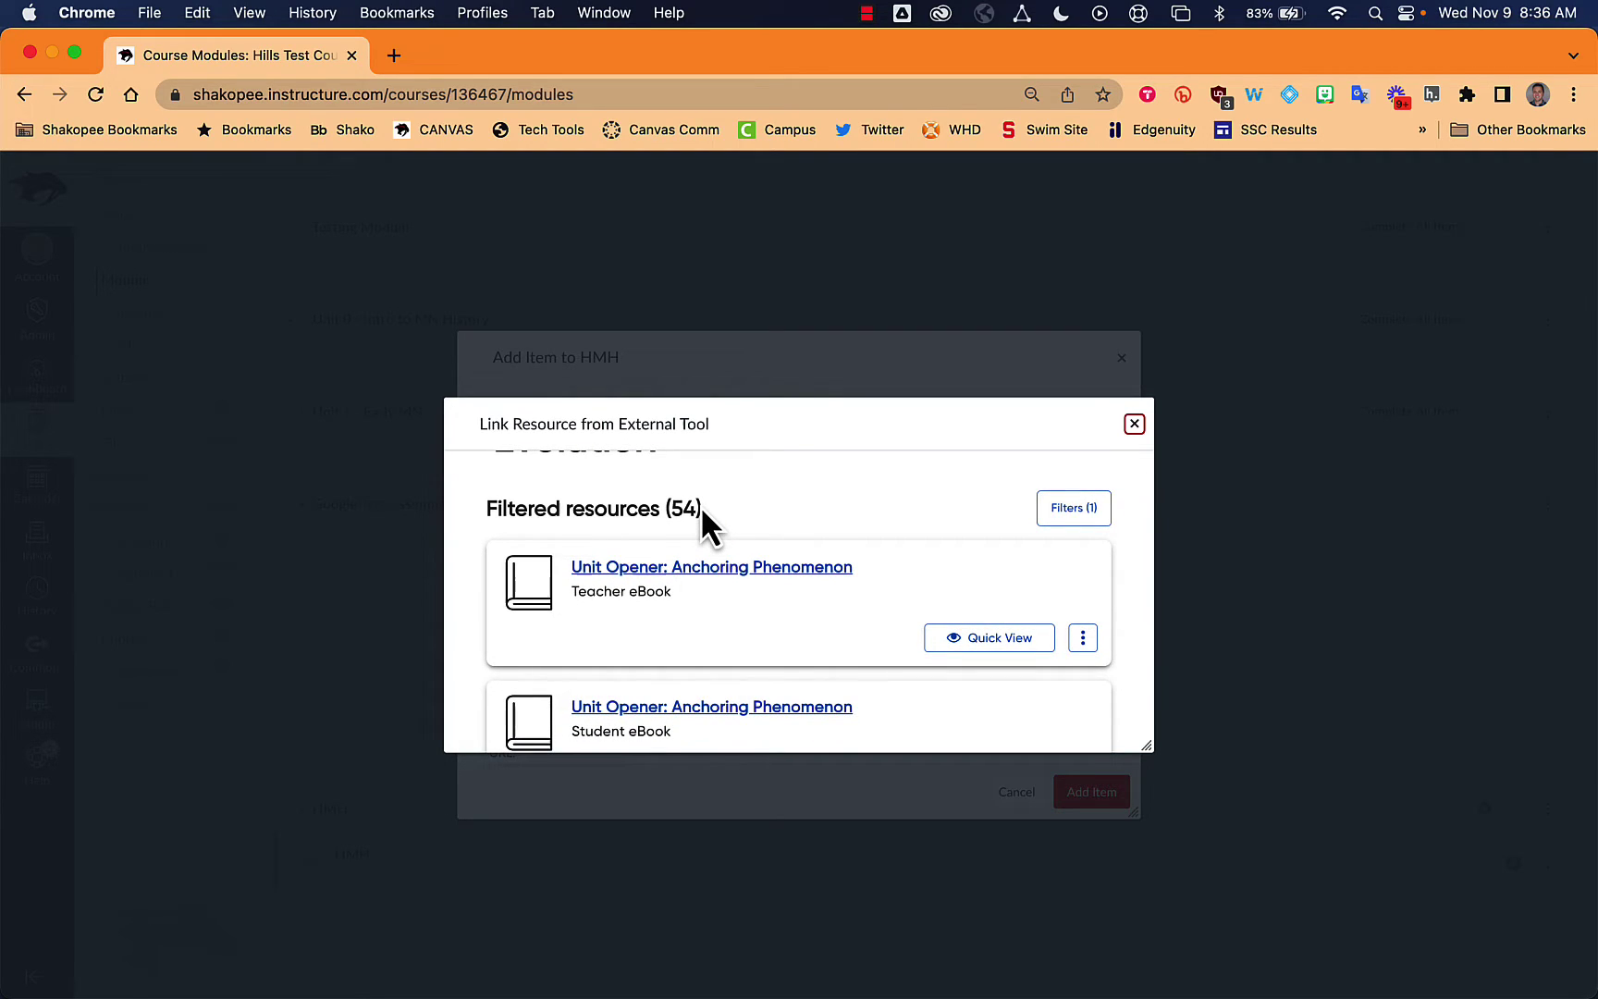
{"action": "scroll", "coordinate": [703, 587], "scroll_direction": "down", "scroll_amount": 3}
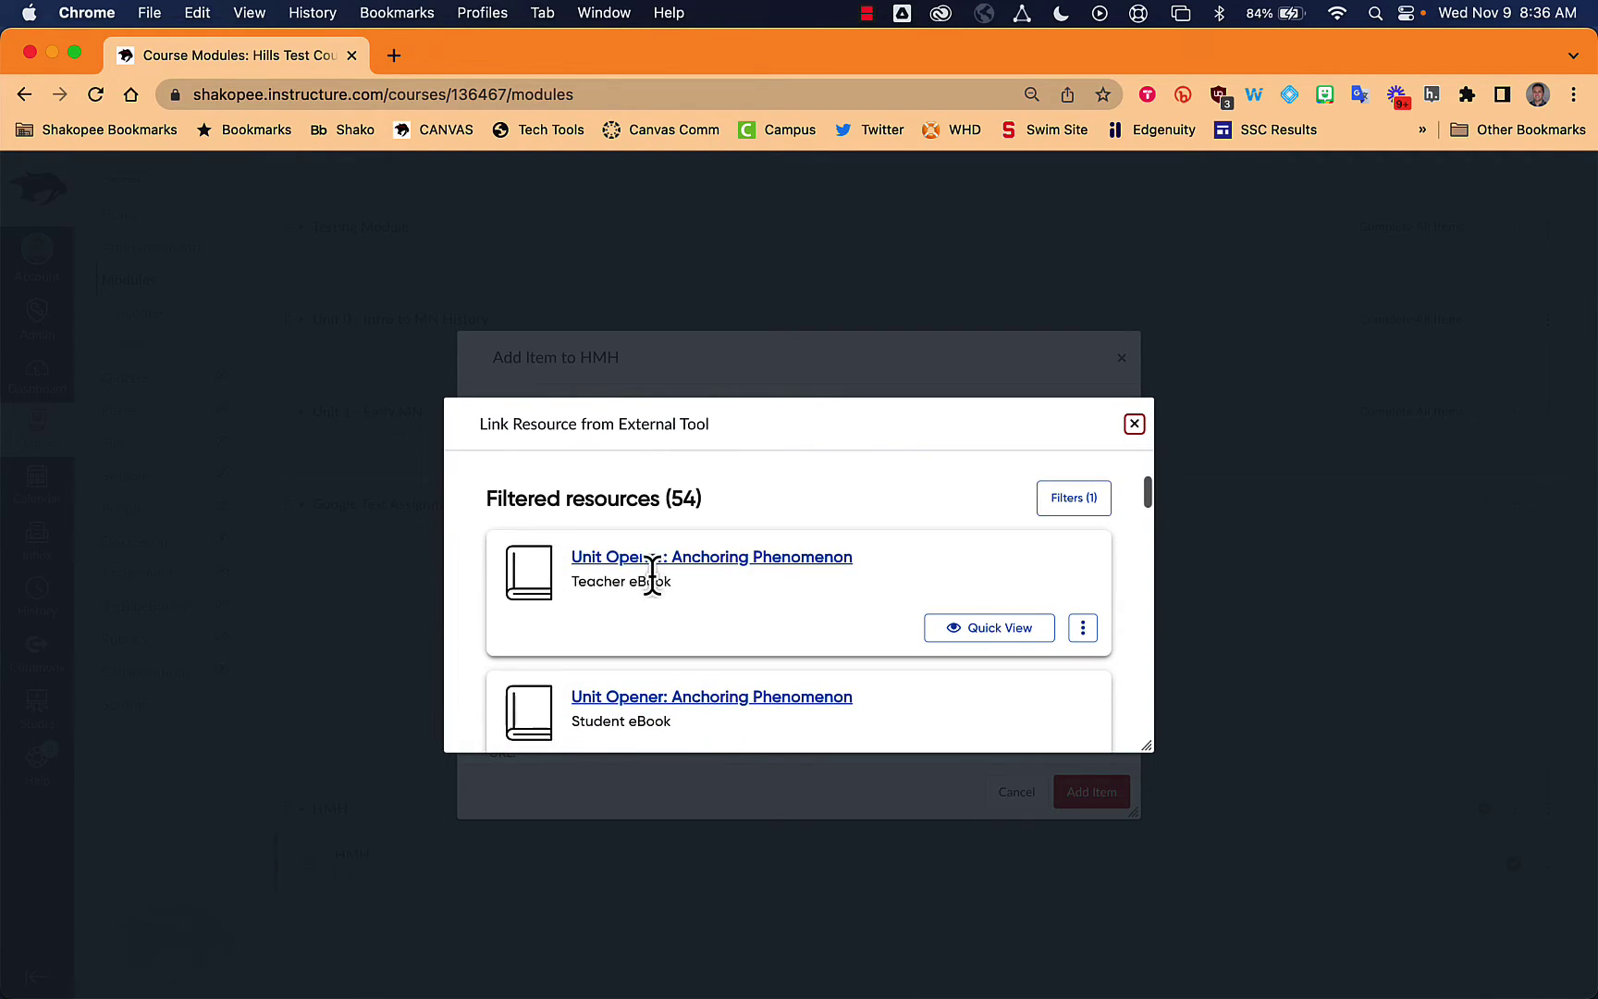
{"action": "left_click", "coordinate": [1081, 697]}
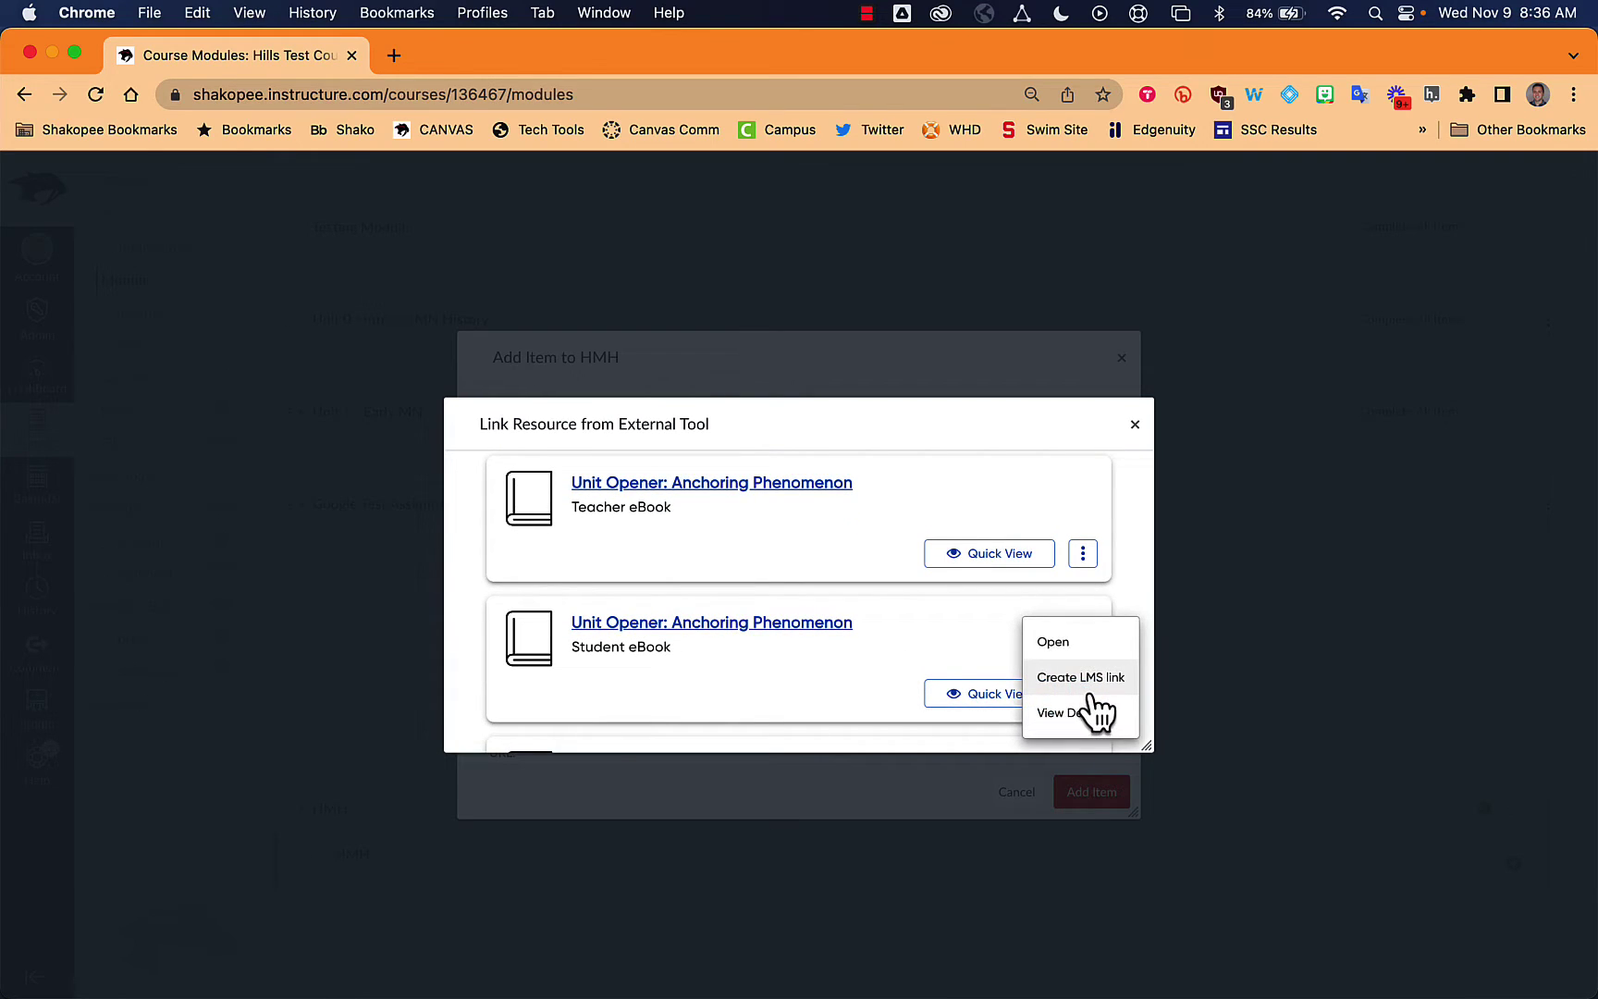
{"action": "left_click", "coordinate": [1091, 695]}
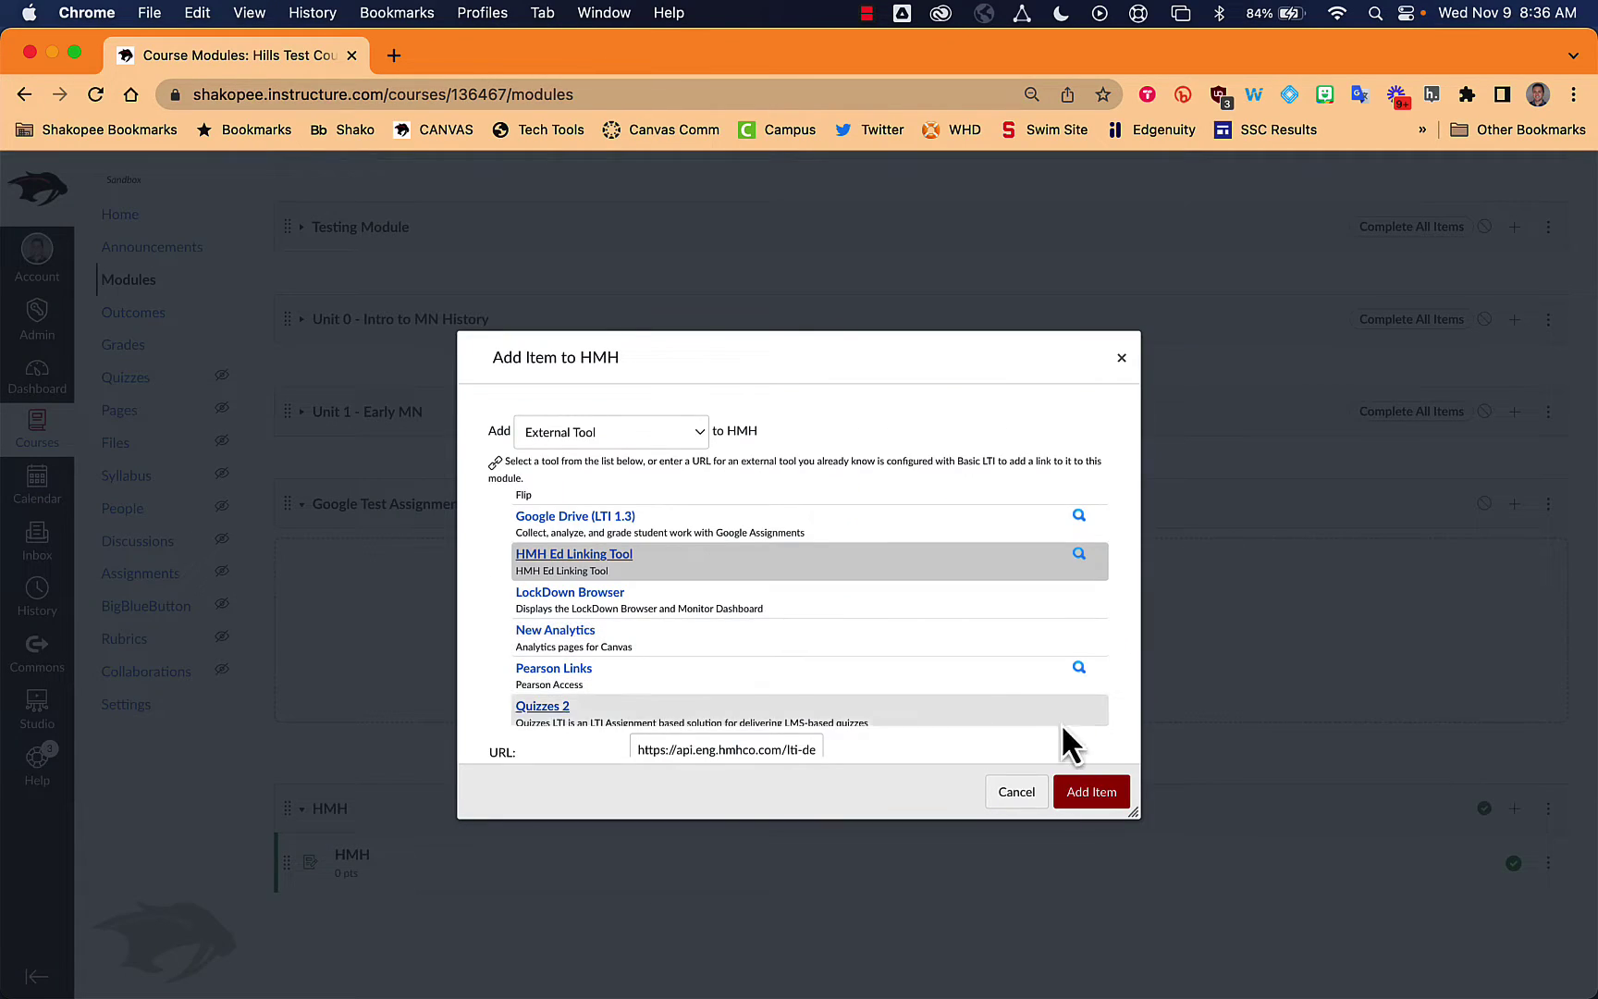
{"action": "left_click", "coordinate": [1094, 793]}
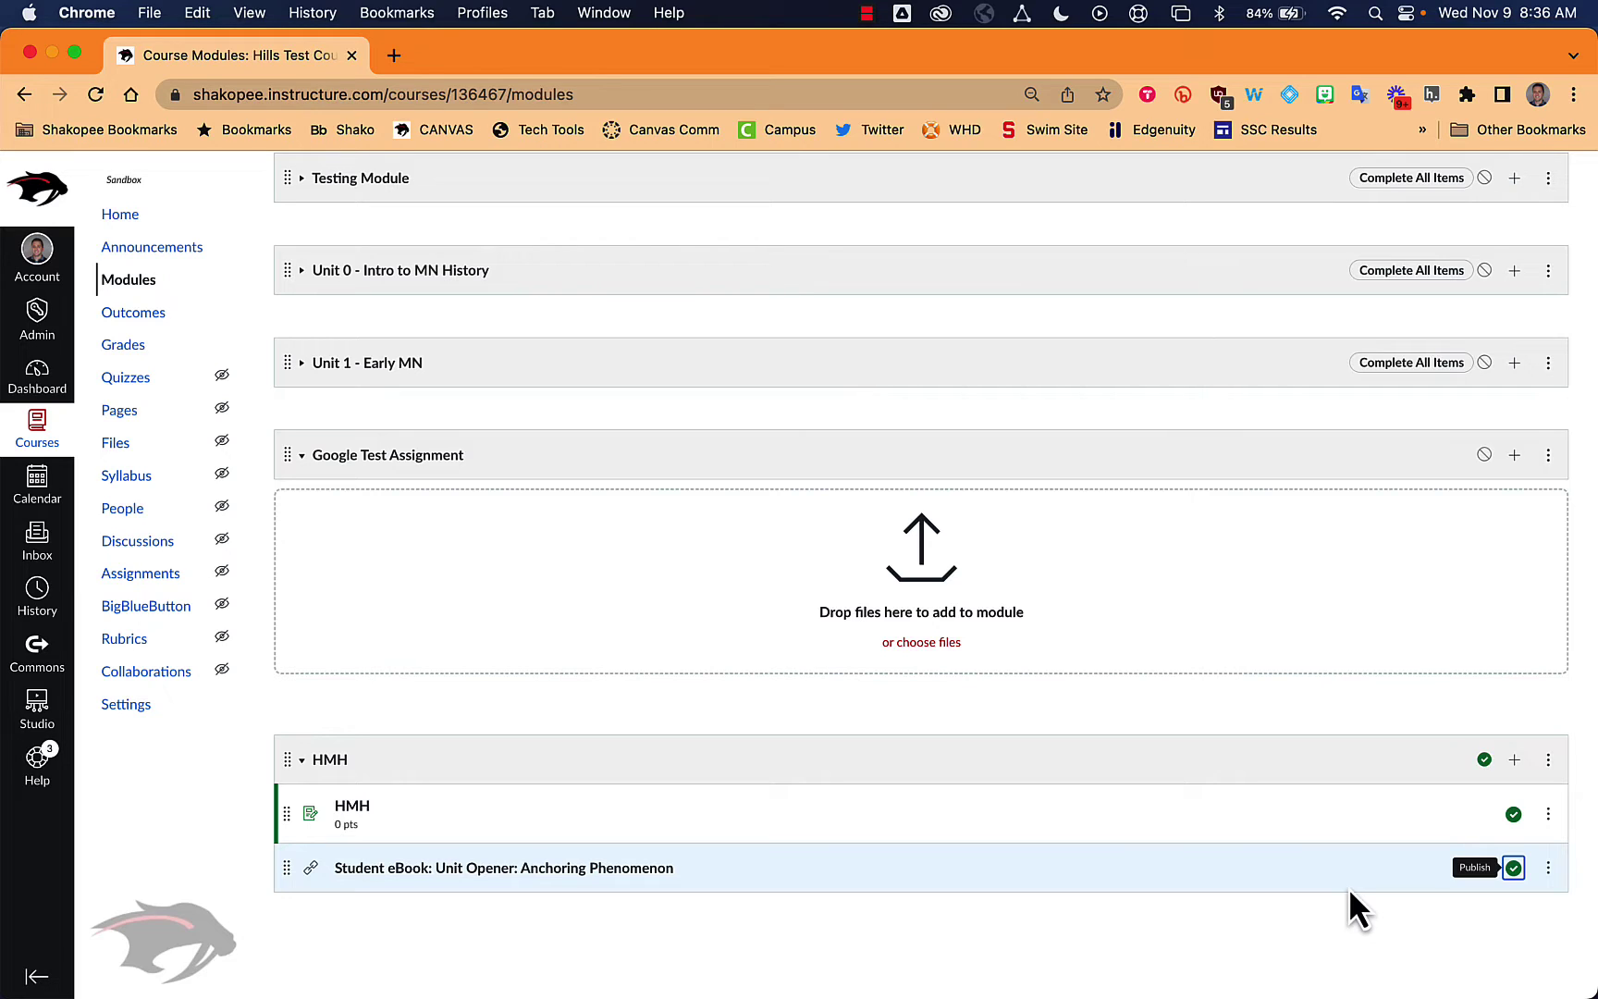
{"action": "key", "text": "super+grave"}
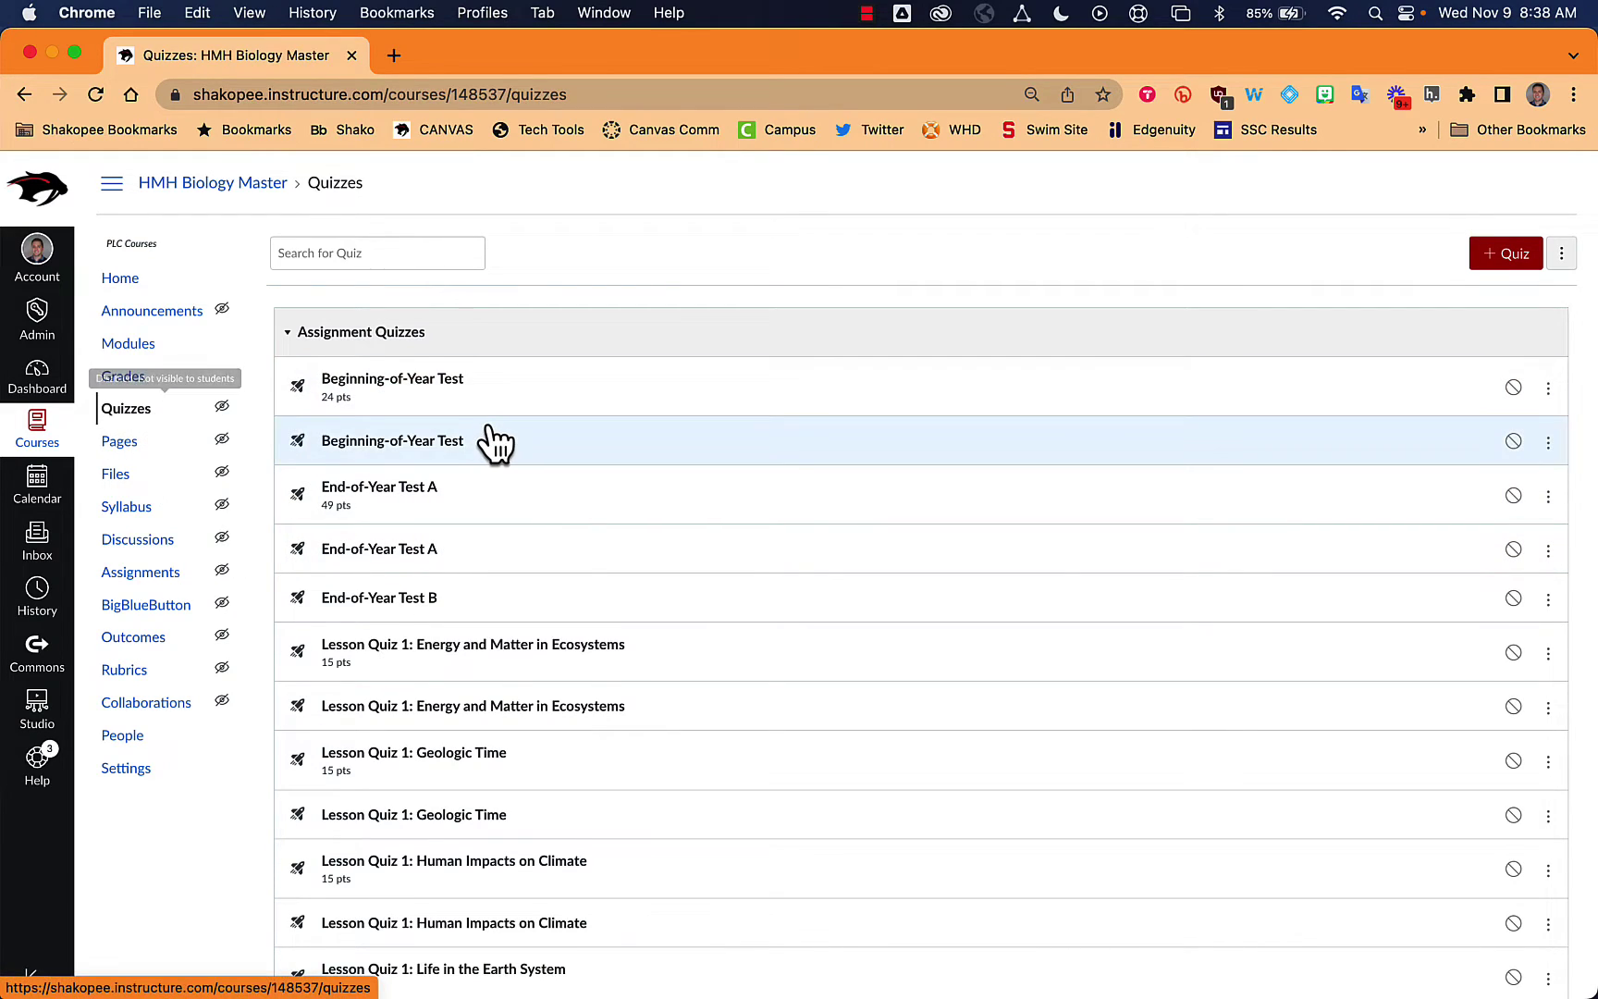
{"action": "scroll", "coordinate": [486, 442], "scroll_direction": "down", "scroll_amount": 2}
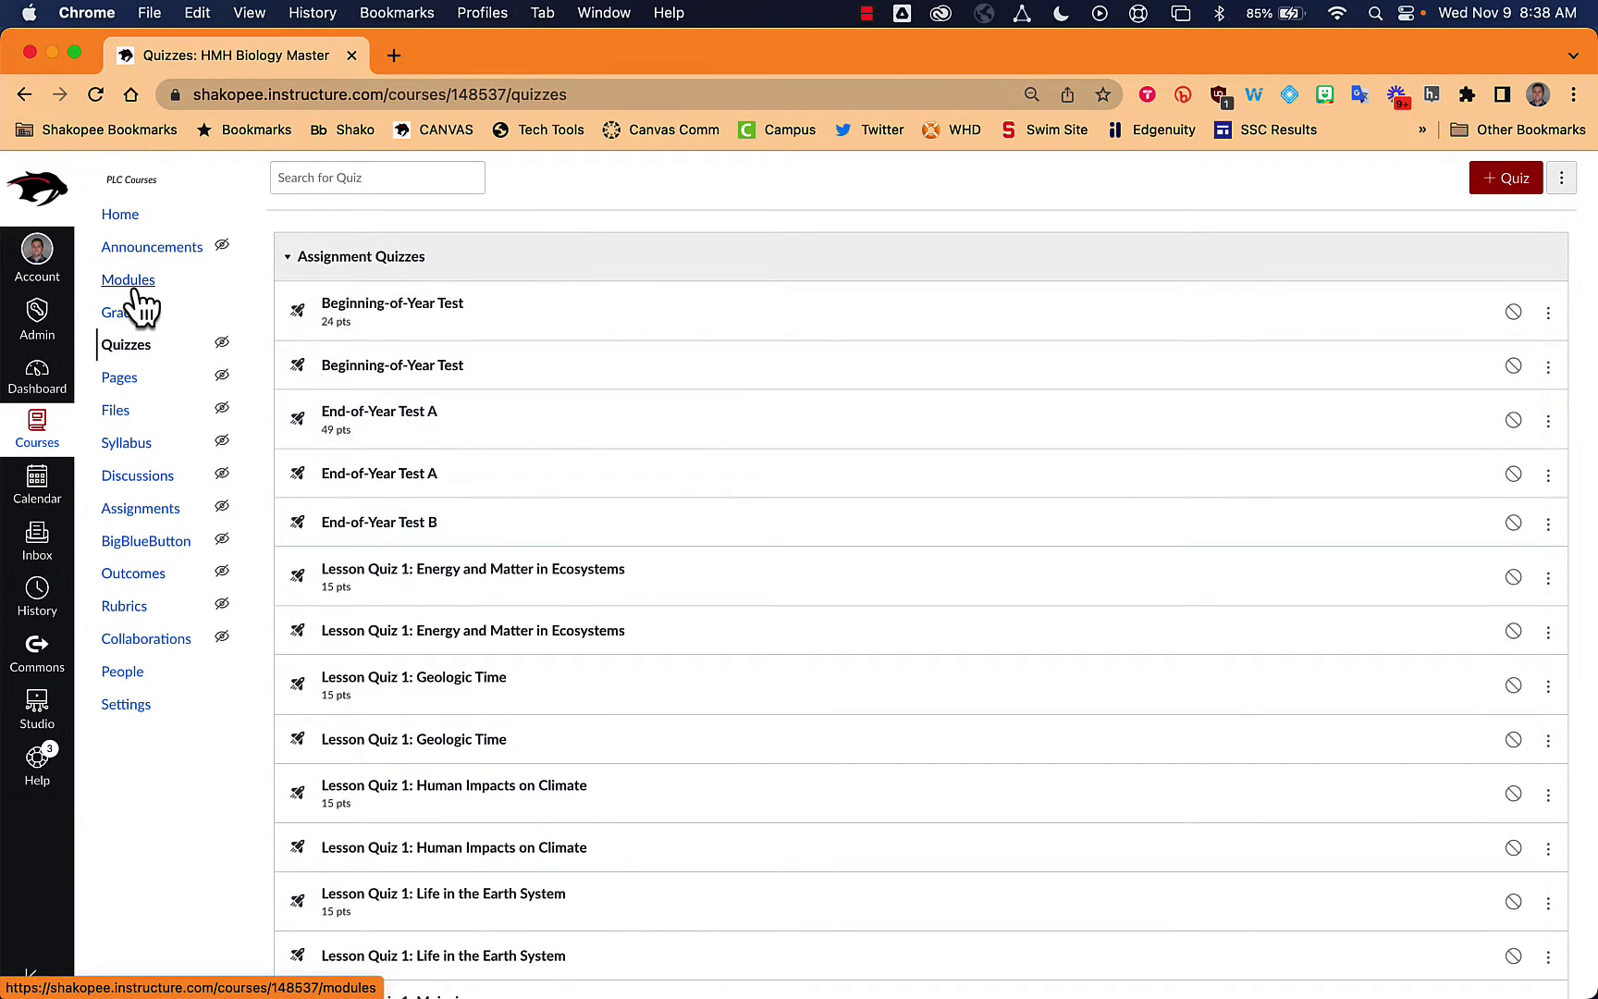
{"action": "scroll", "coordinate": [453, 488], "scroll_direction": "down", "scroll_amount": 4}
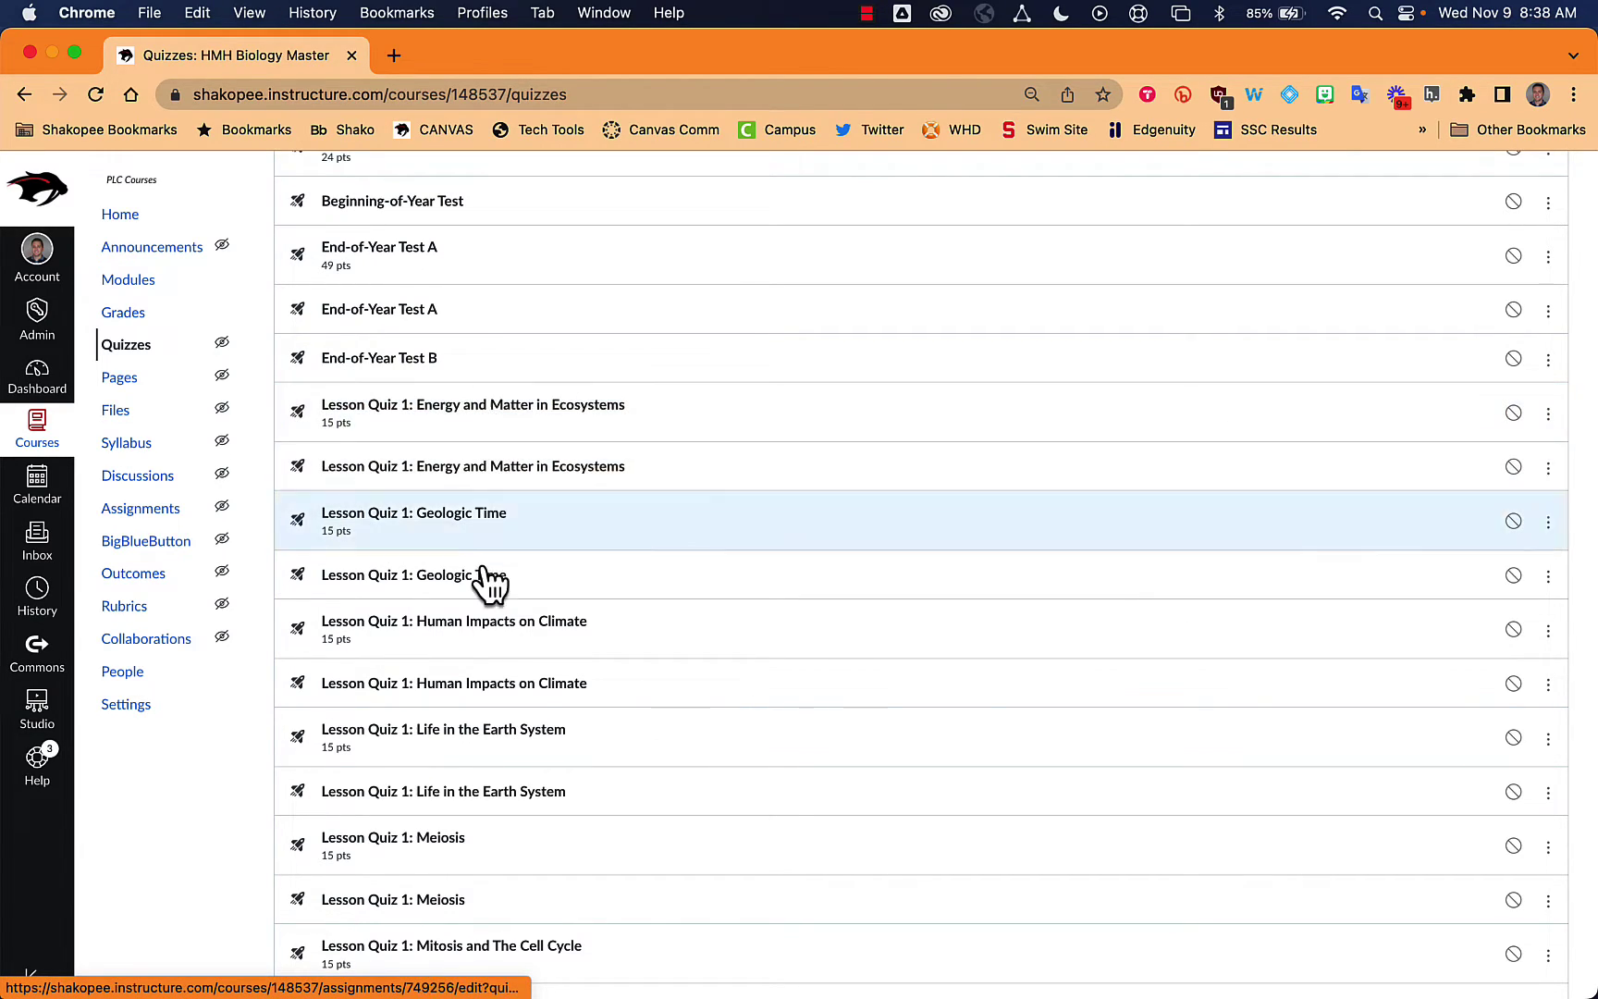
{"action": "scroll", "coordinate": [491, 587], "scroll_direction": "down", "scroll_amount": 15}
{"action": "scroll", "coordinate": [444, 588], "scroll_direction": "down", "scroll_amount": 5}
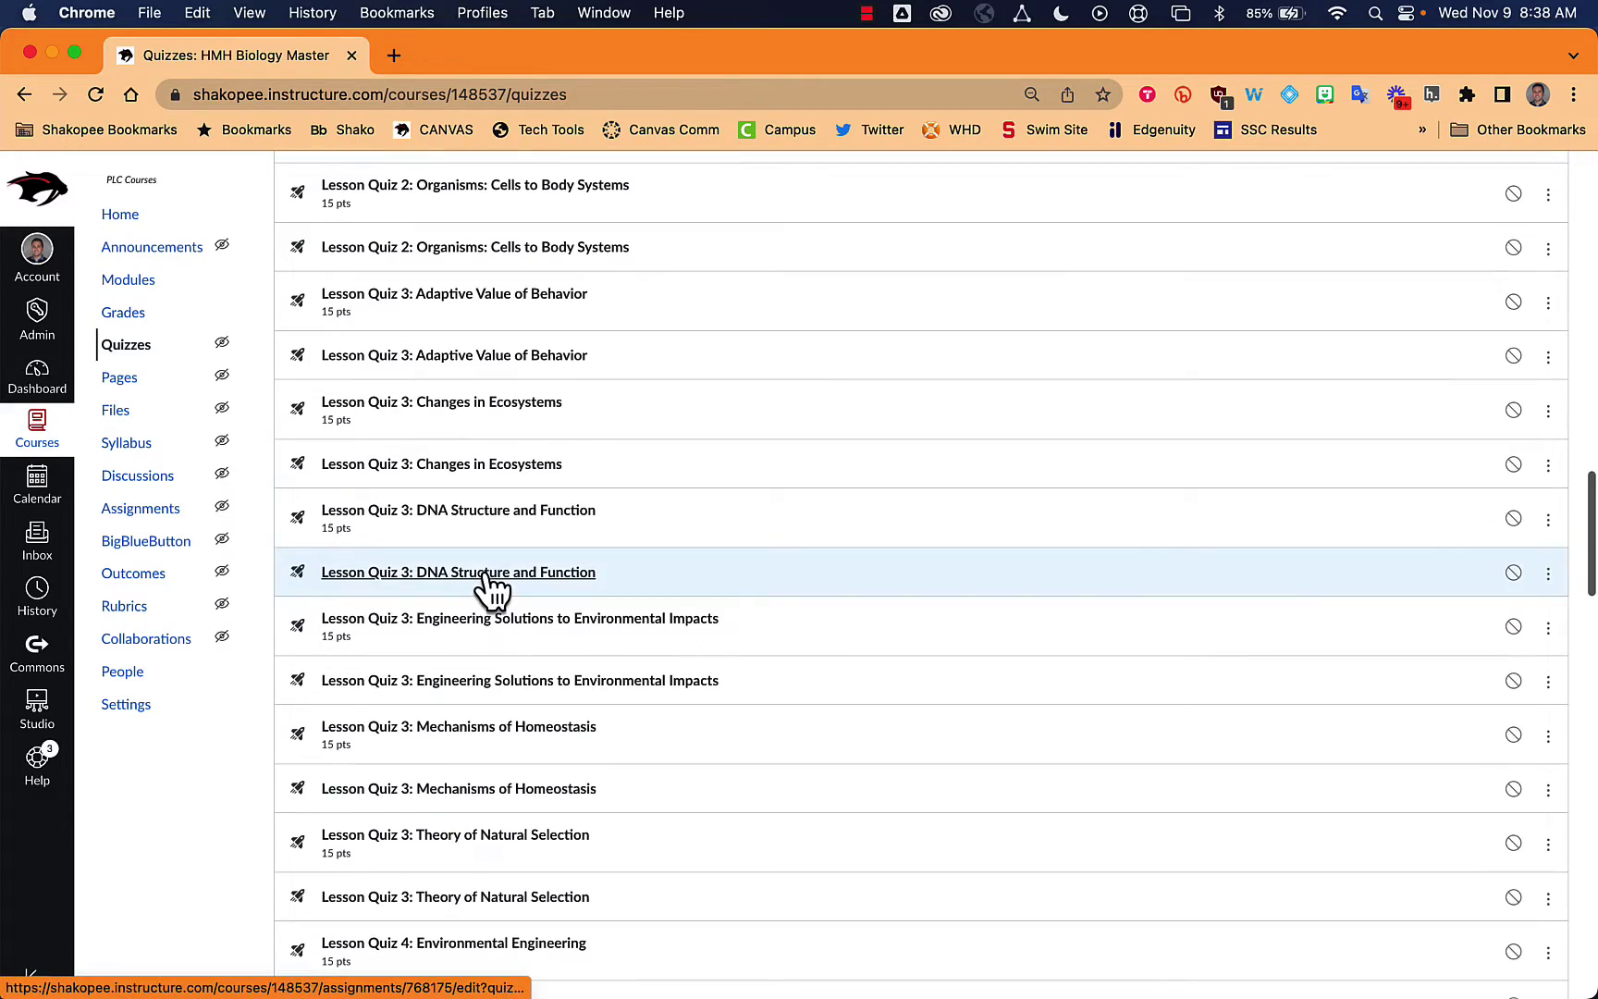
{"action": "scroll", "coordinate": [353, 724], "scroll_direction": "down", "scroll_amount": 3}
{"action": "scroll", "coordinate": [356, 721], "scroll_direction": "down", "scroll_amount": 10}
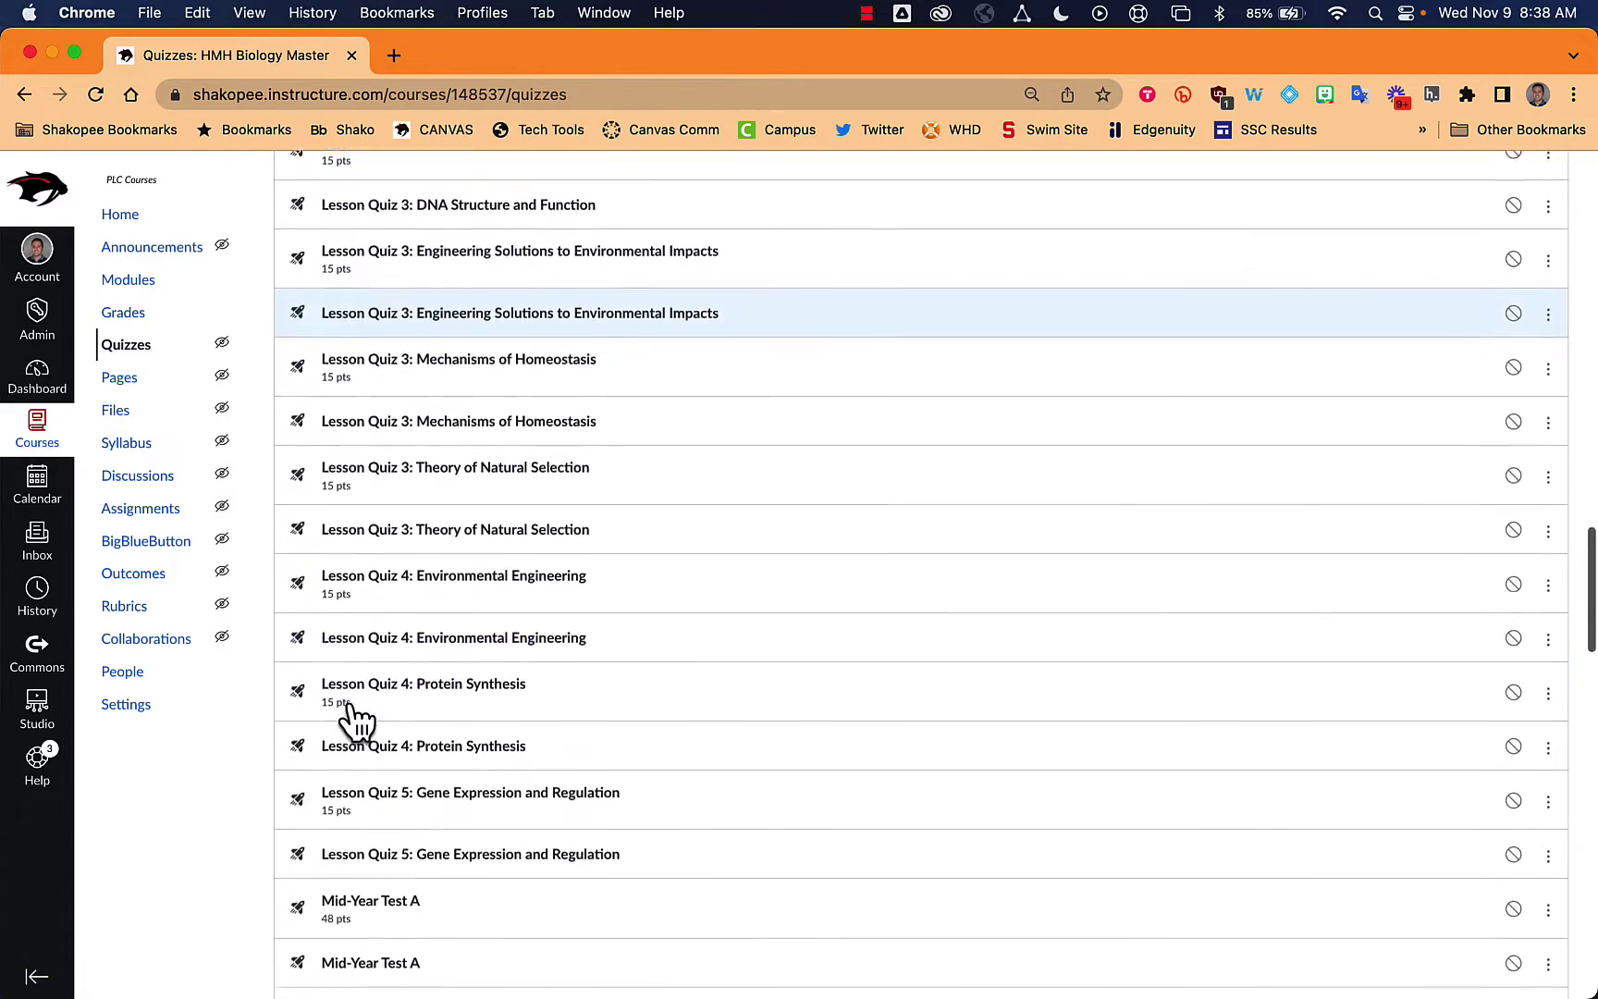
{"action": "scroll", "coordinate": [356, 442], "scroll_direction": "down", "scroll_amount": 4}
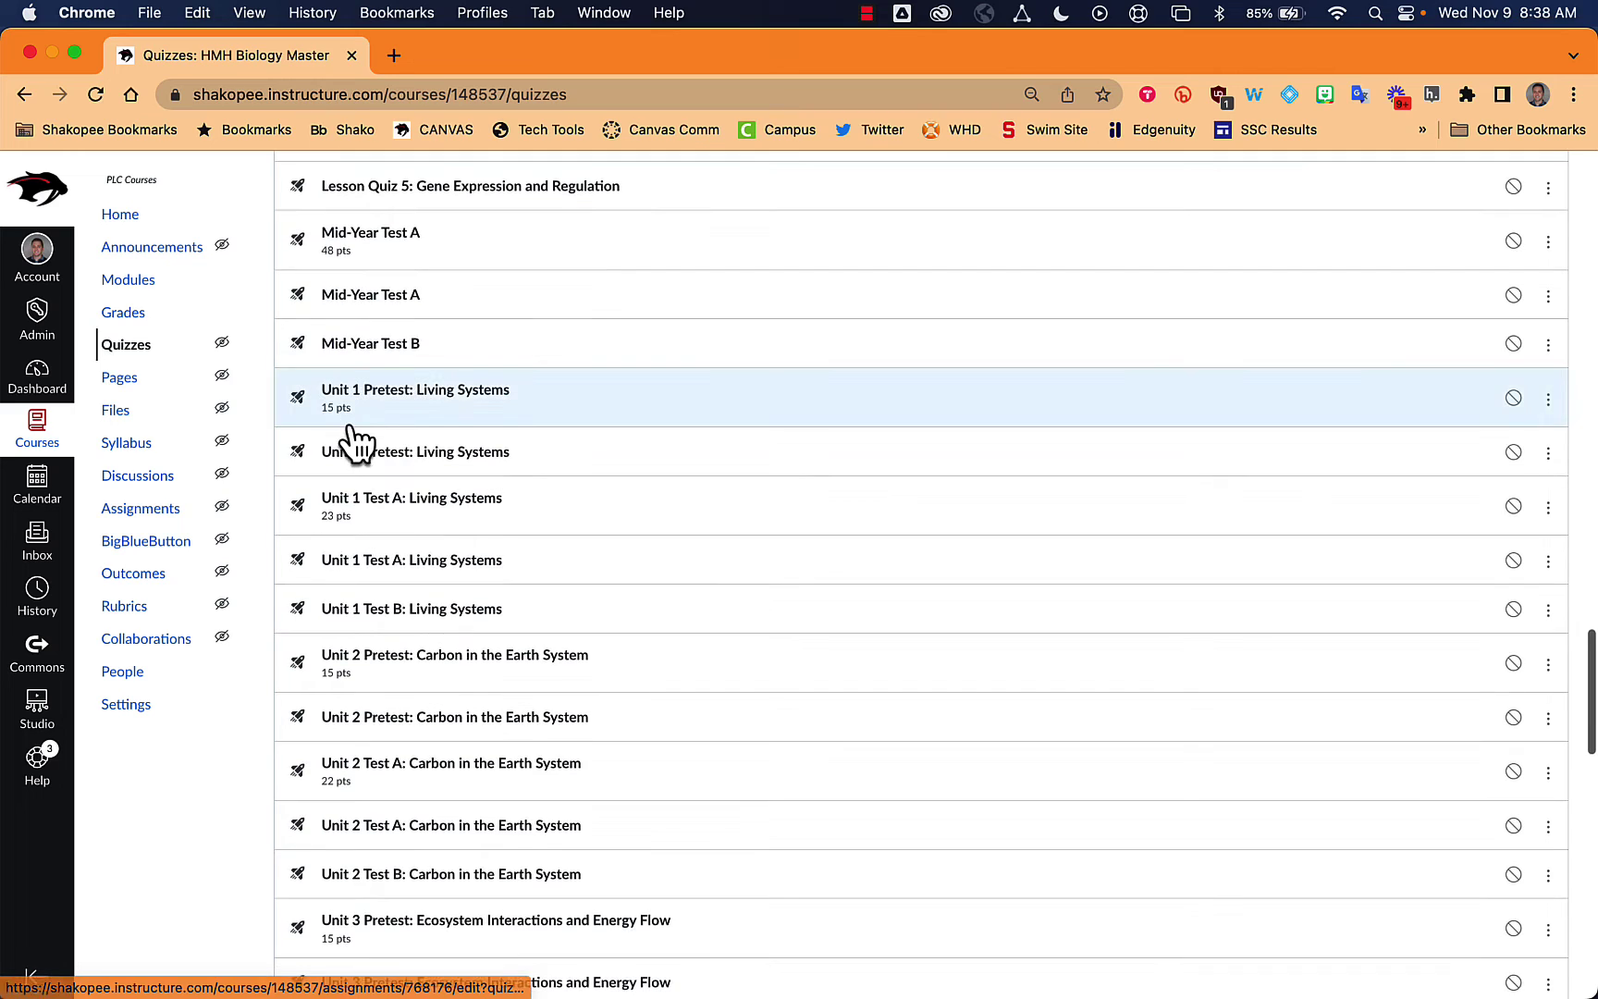
{"action": "scroll", "coordinate": [356, 442], "scroll_direction": "up", "scroll_amount": 3}
{"action": "scroll", "coordinate": [356, 442], "scroll_direction": "down", "scroll_amount": 2}
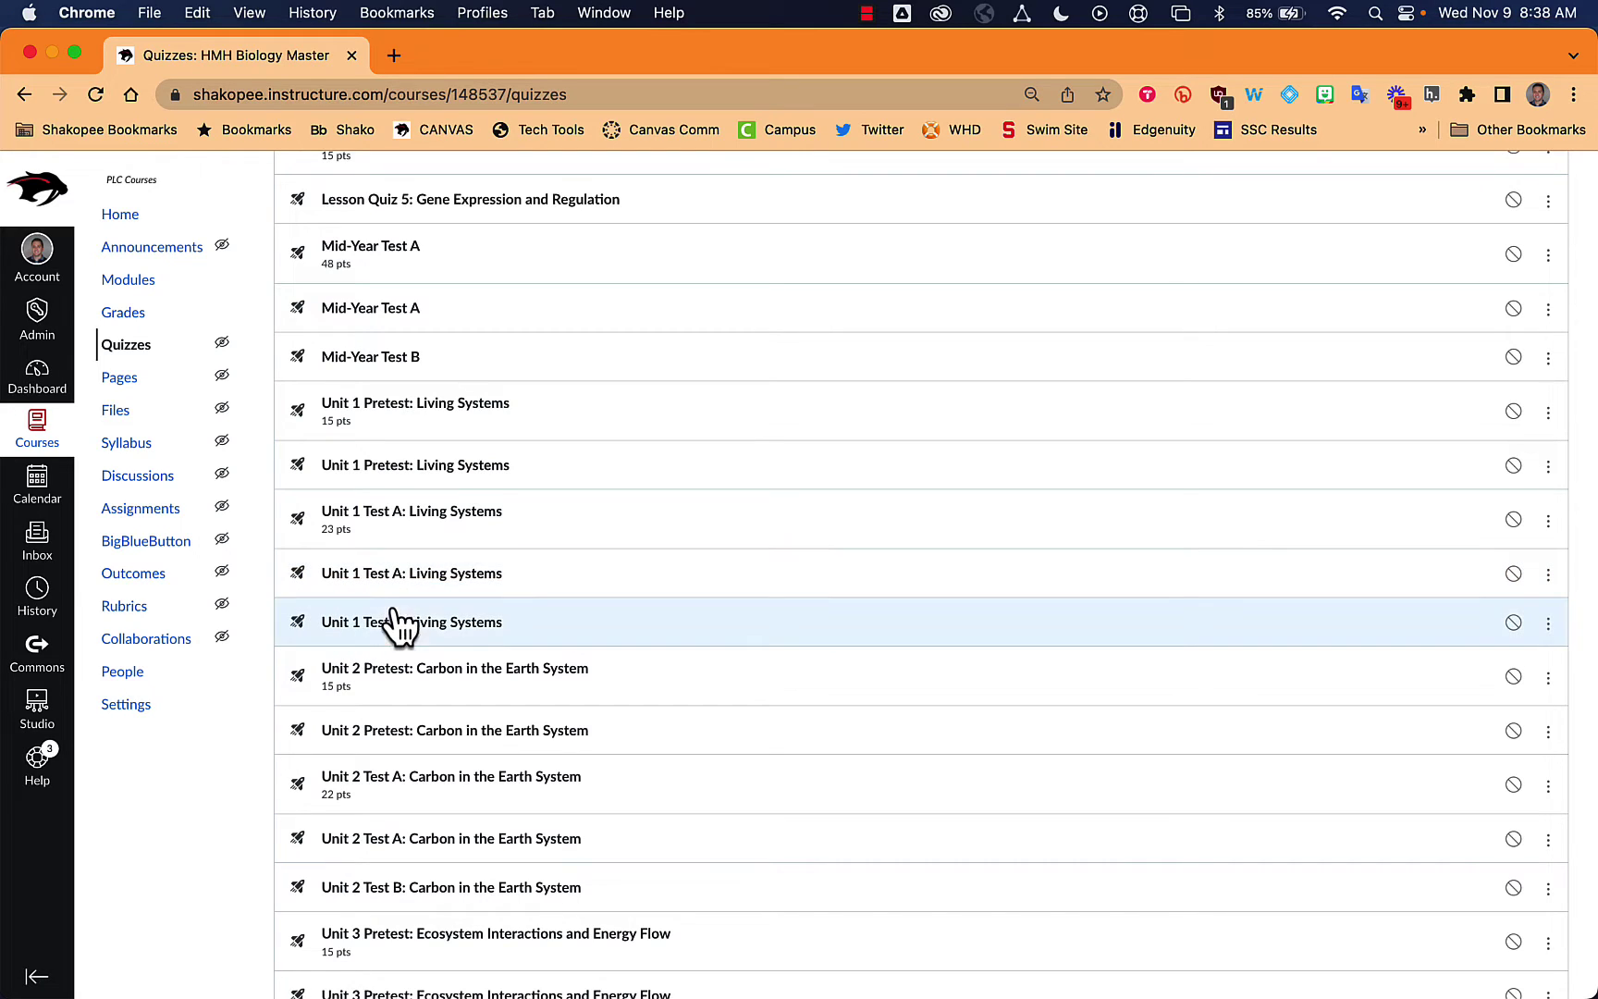
{"action": "scroll", "coordinate": [552, 628], "scroll_direction": "down", "scroll_amount": 8}
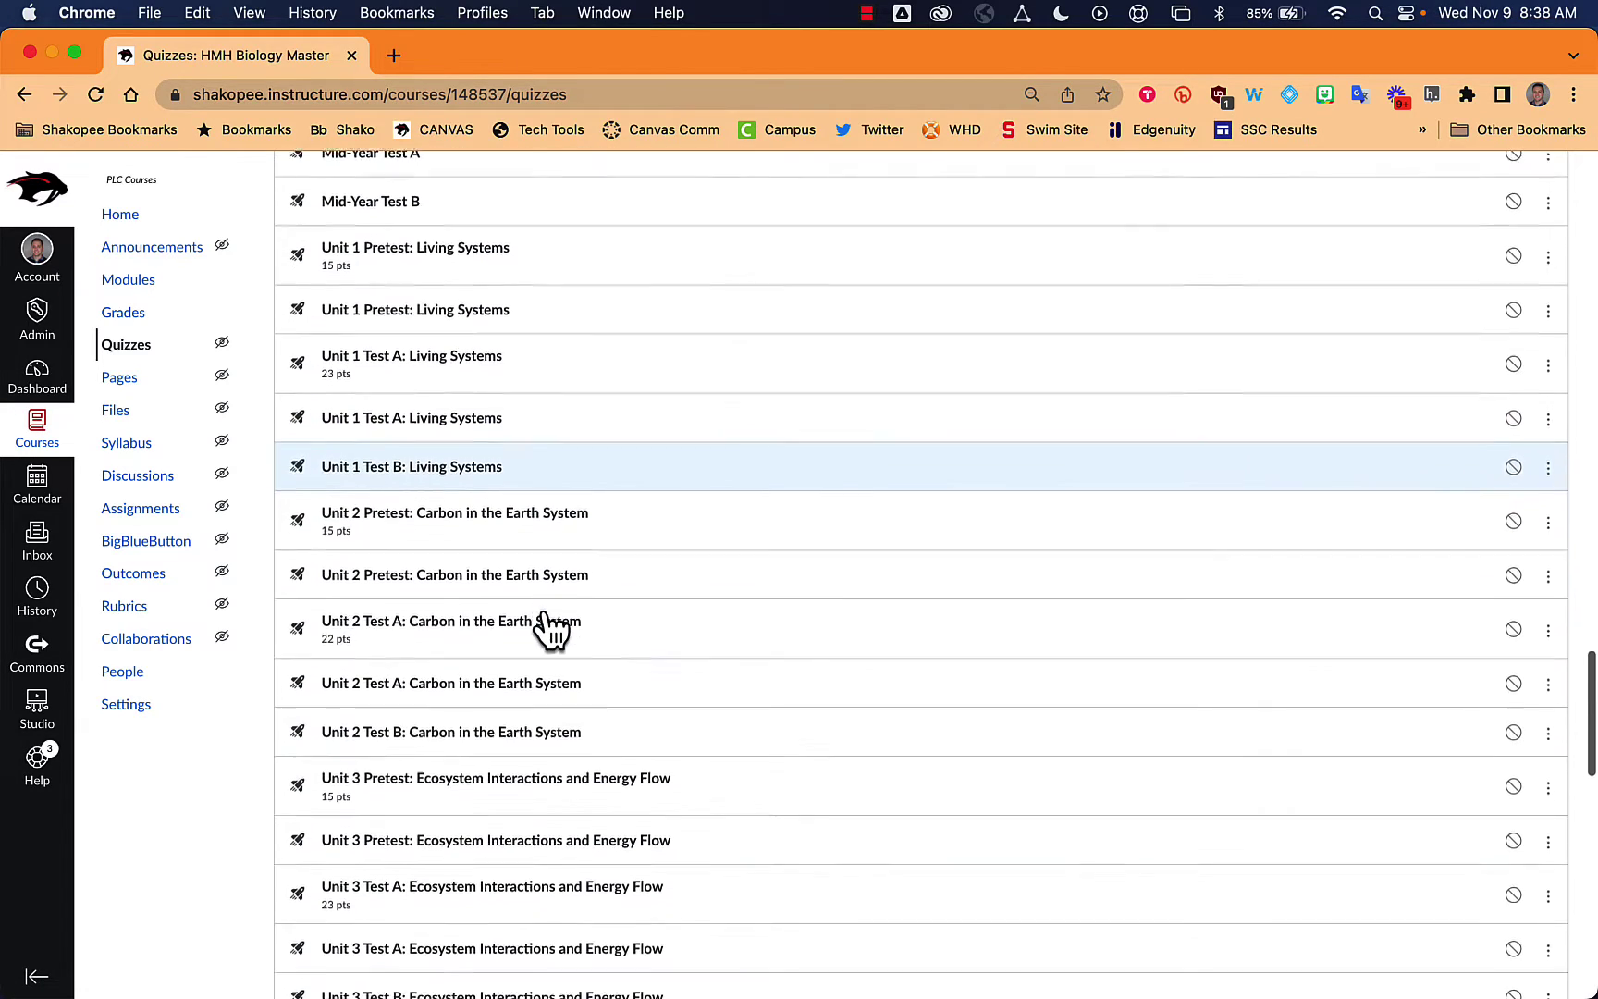
{"action": "scroll", "coordinate": [441, 517], "scroll_direction": "down", "scroll_amount": 5}
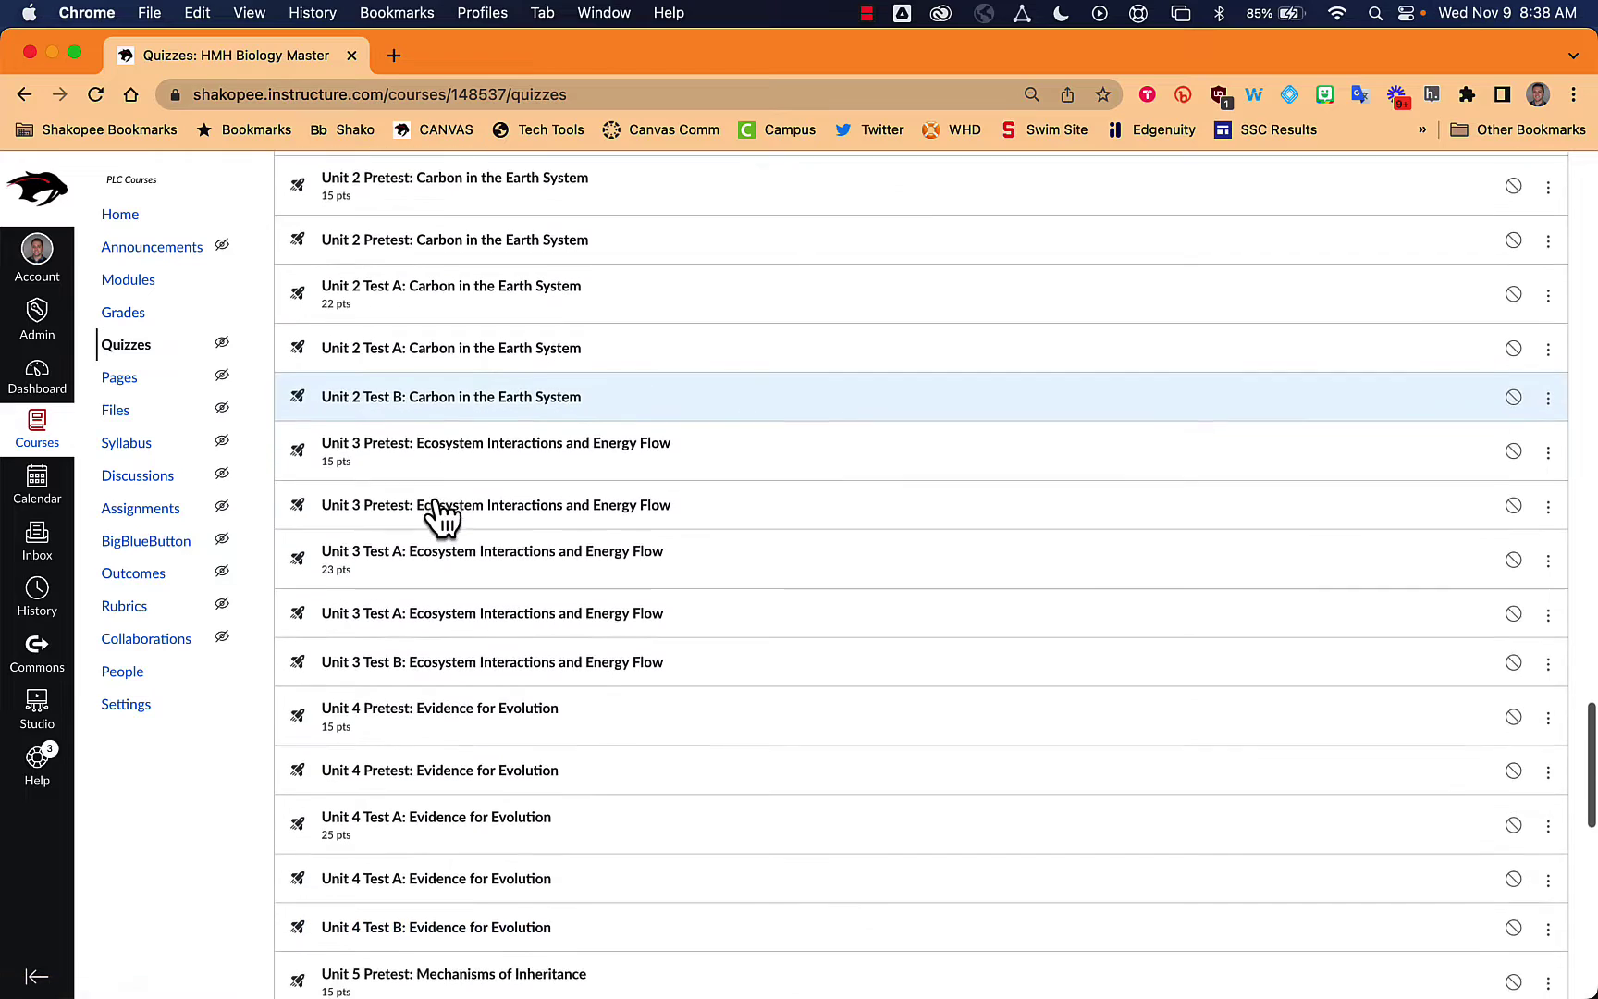
{"action": "scroll", "coordinate": [126, 423], "scroll_direction": "up", "scroll_amount": 15}
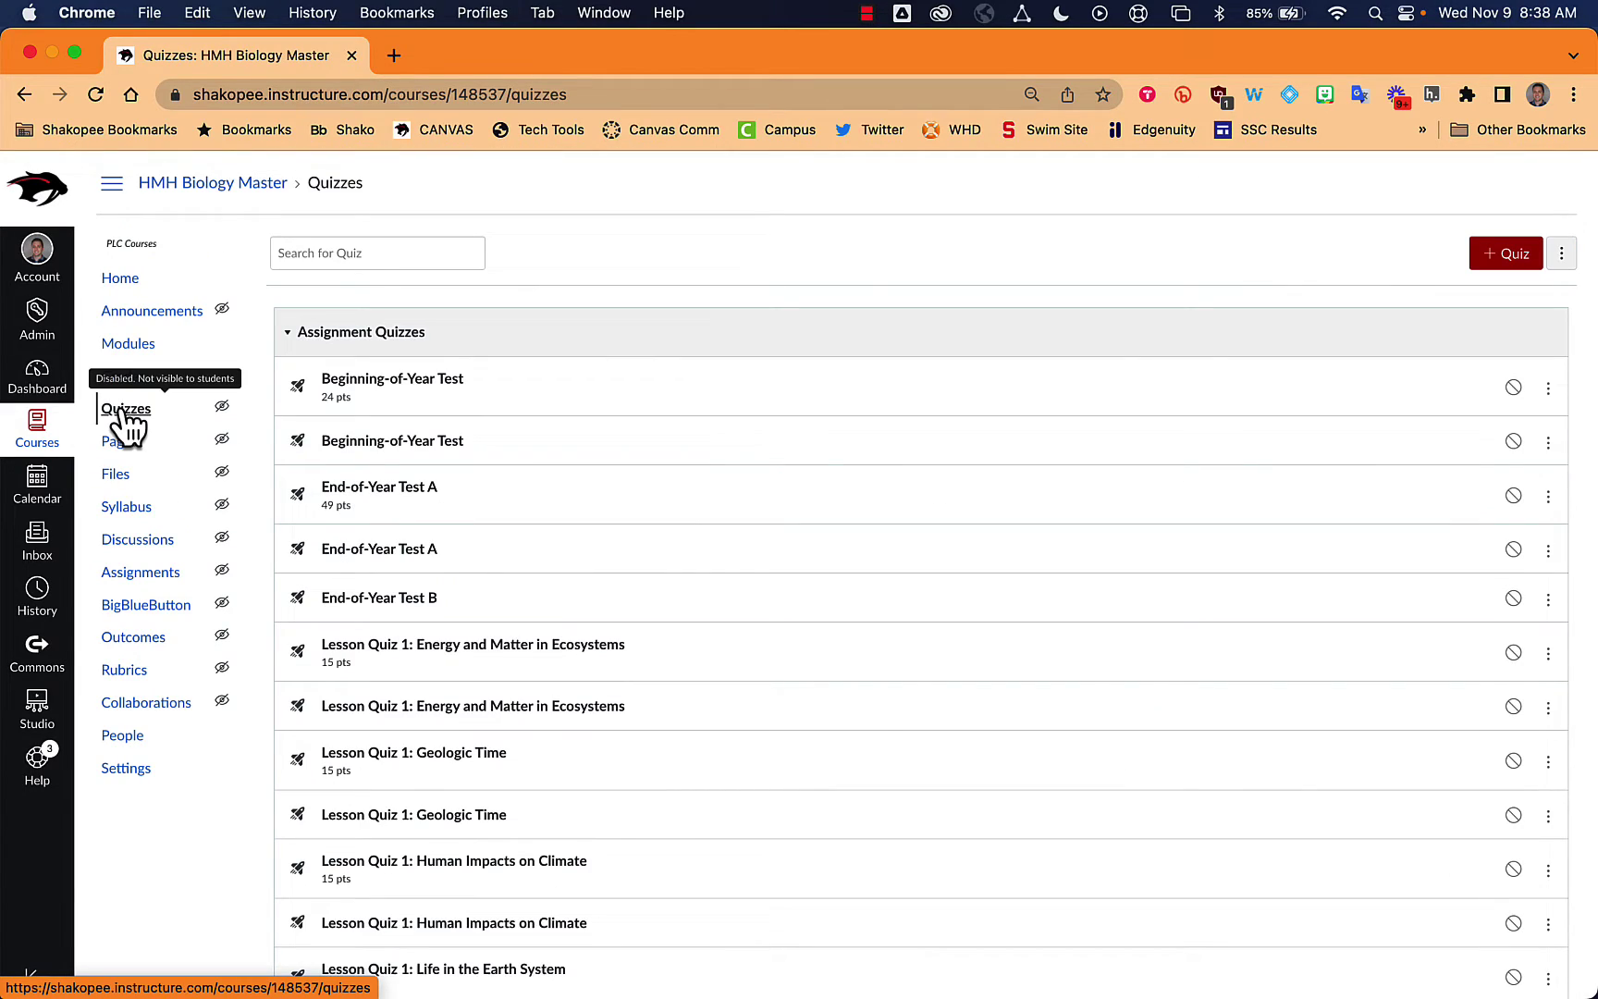